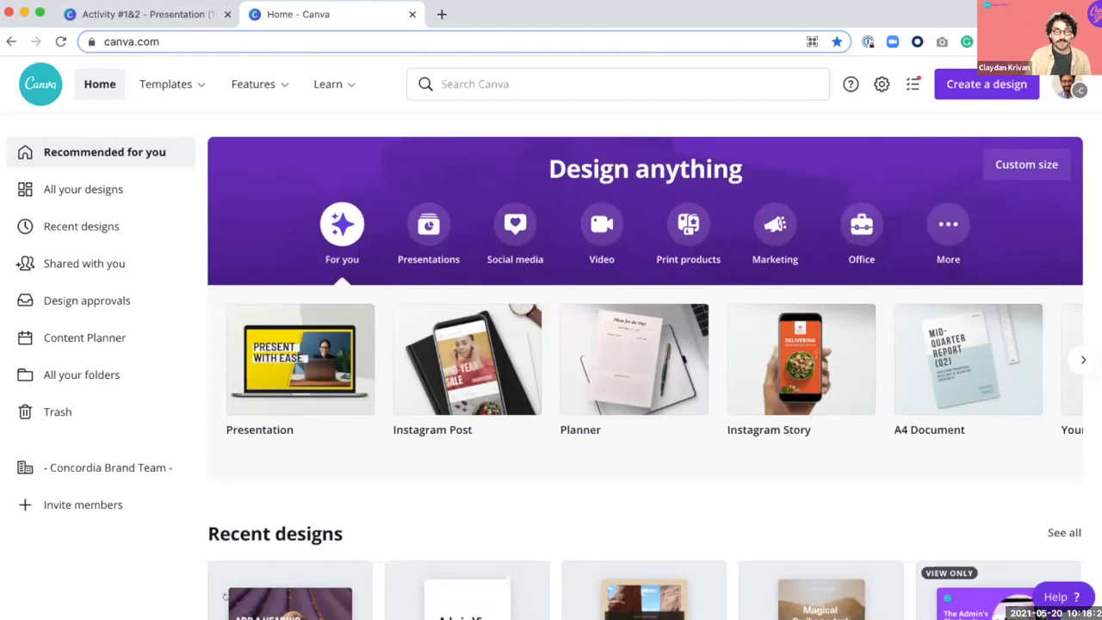
Step: Look over the home page's navigation entries, including shared designs, design approvals, Content Planner and folders
scroll(117, 263, "up", 5)
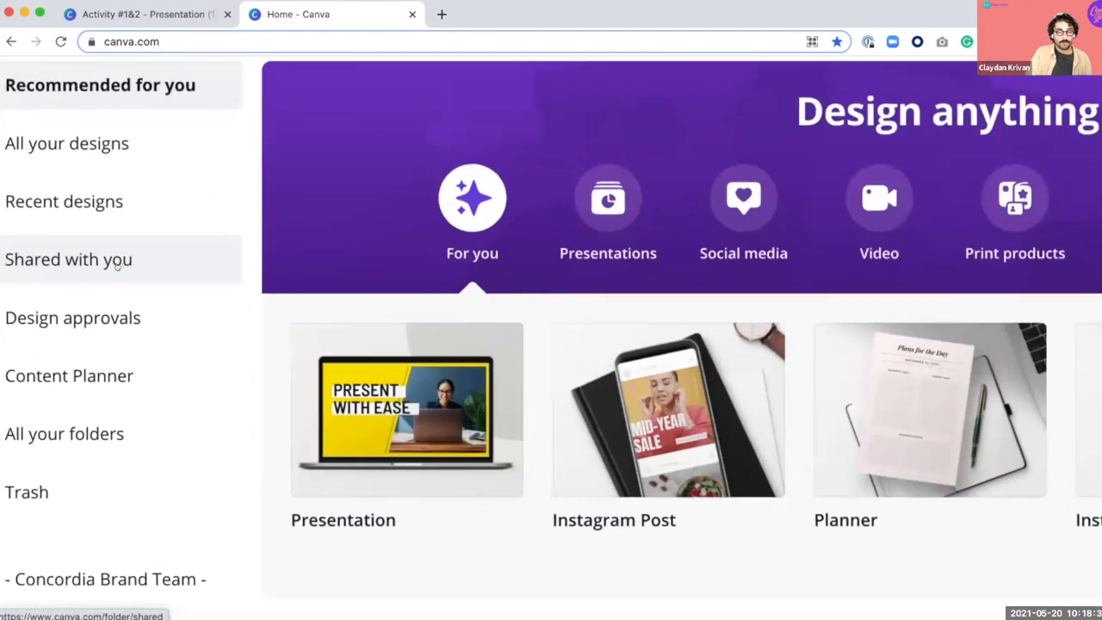
scroll(117, 267, "down", 2)
scroll(118, 266, "up", 2)
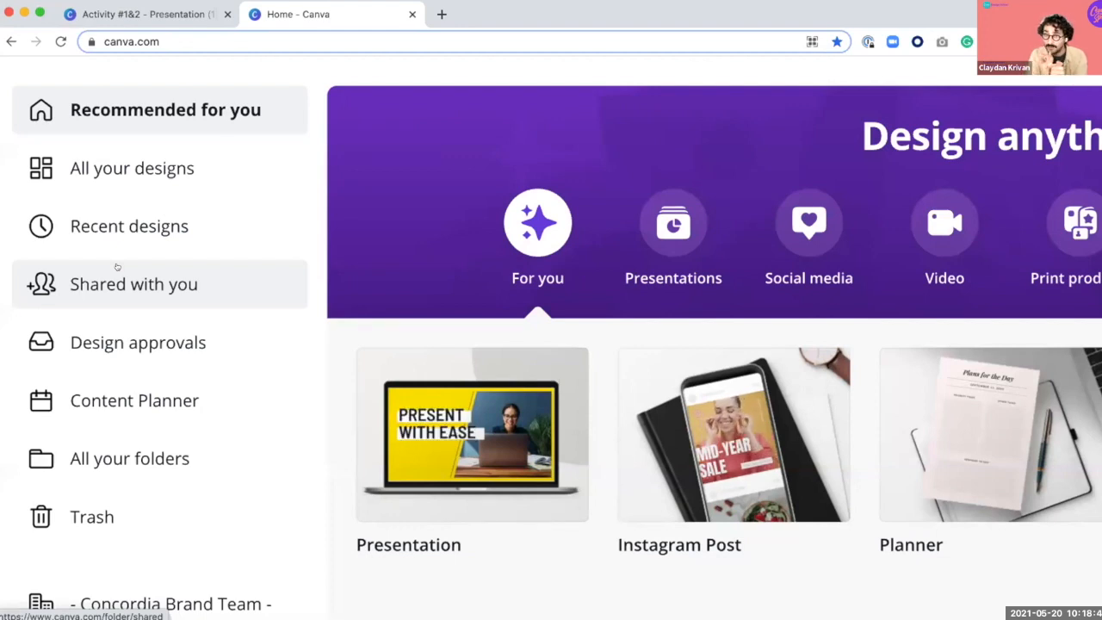
scroll(117, 268, "down", 2)
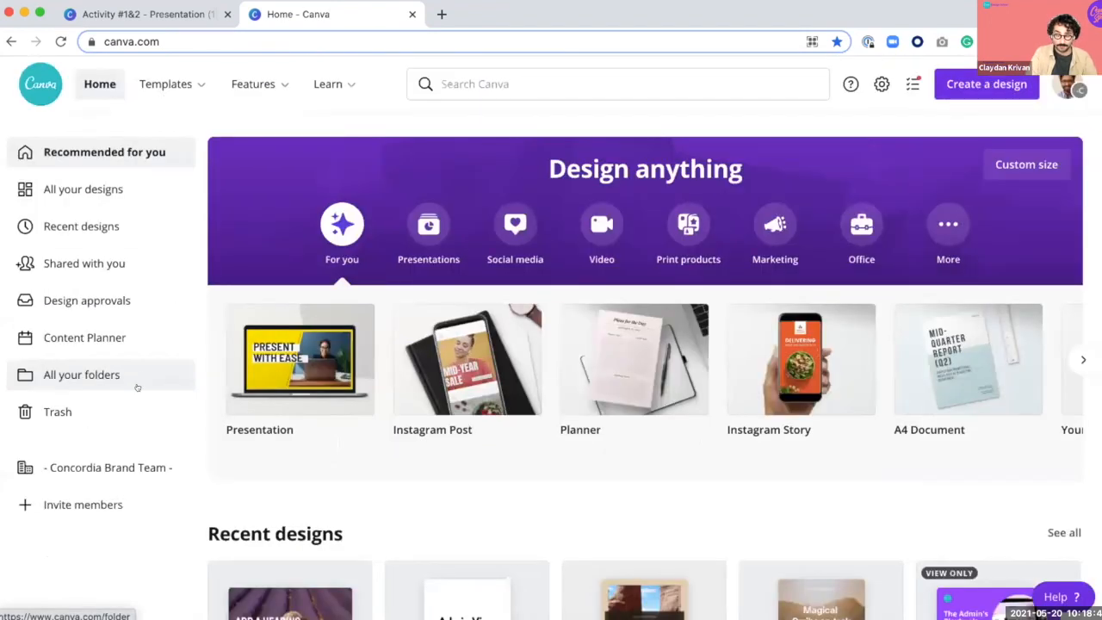
Step: Open the account settings, look through the Your account page, and return to the home page
left_click(880, 83)
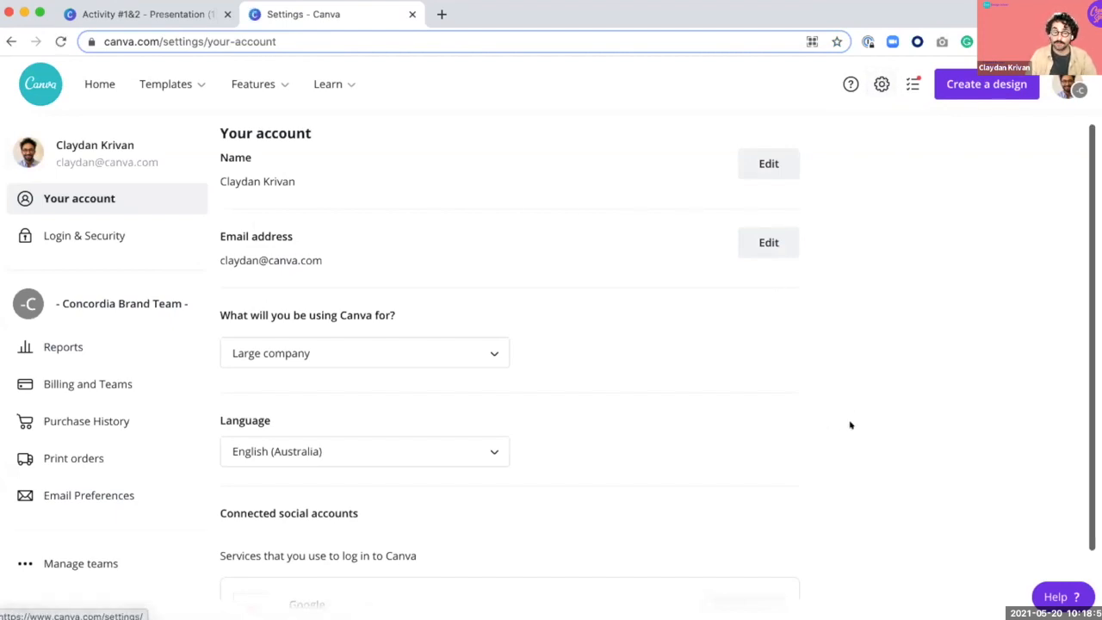
scroll(634, 487, "down", 2)
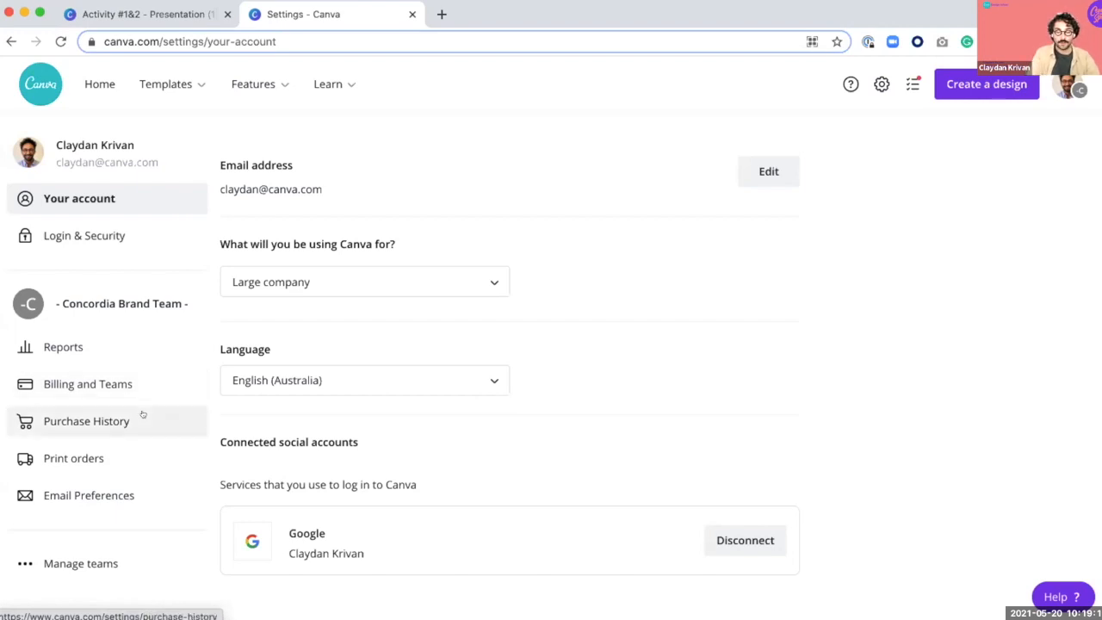
scroll(143, 414, "left", 5)
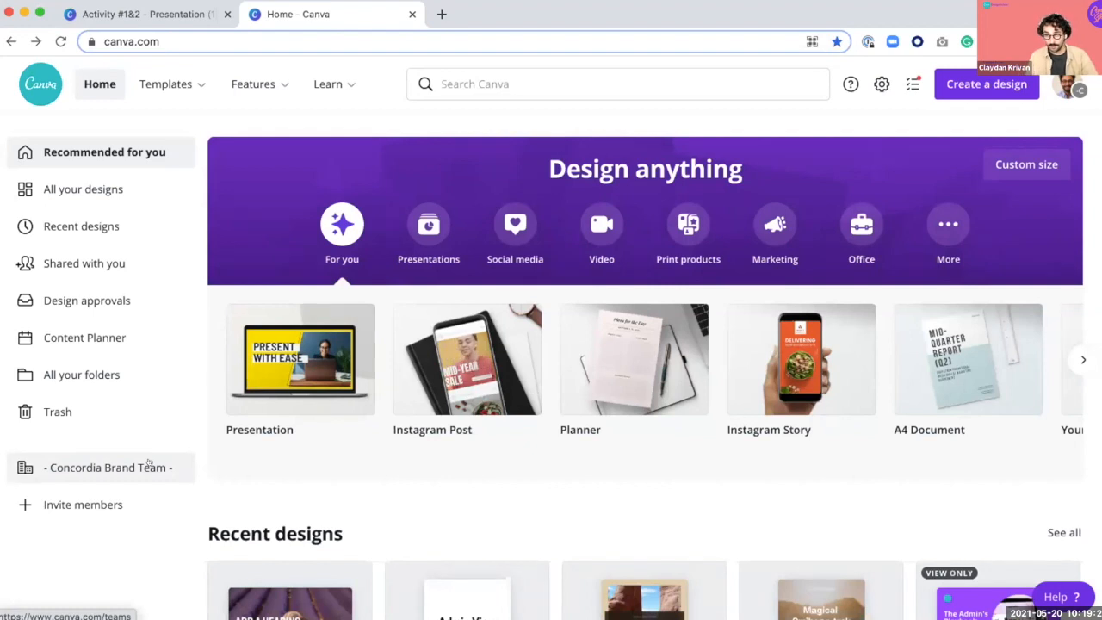
Step: Open the Concordia Brand Team page and go to its Brand Control settings
left_click(148, 467)
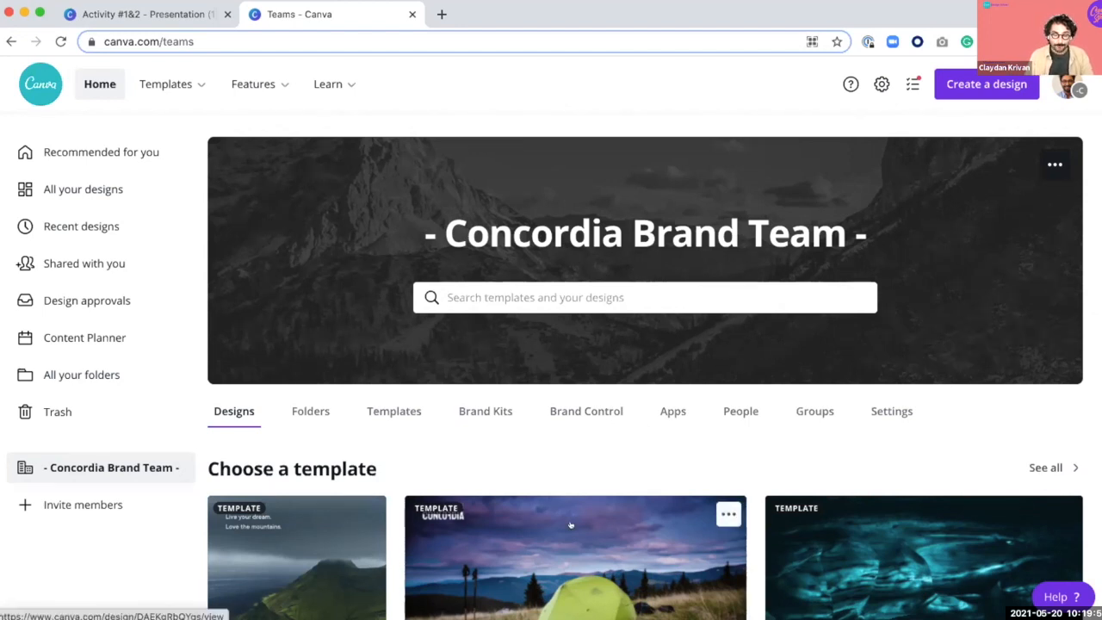
scroll(570, 524, "down", 1)
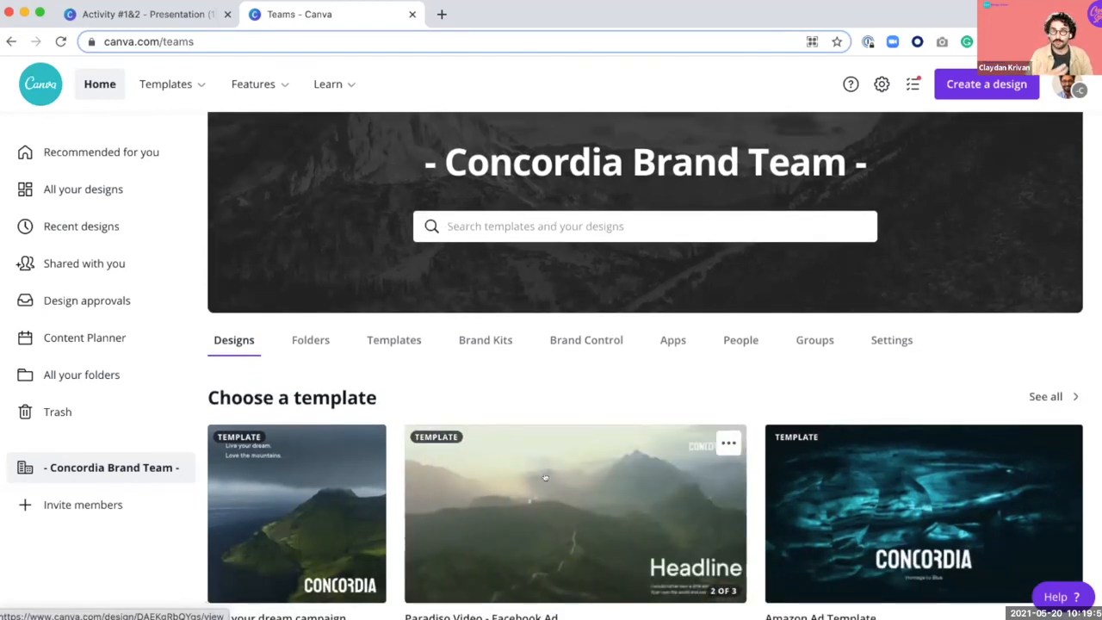
left_click(560, 340)
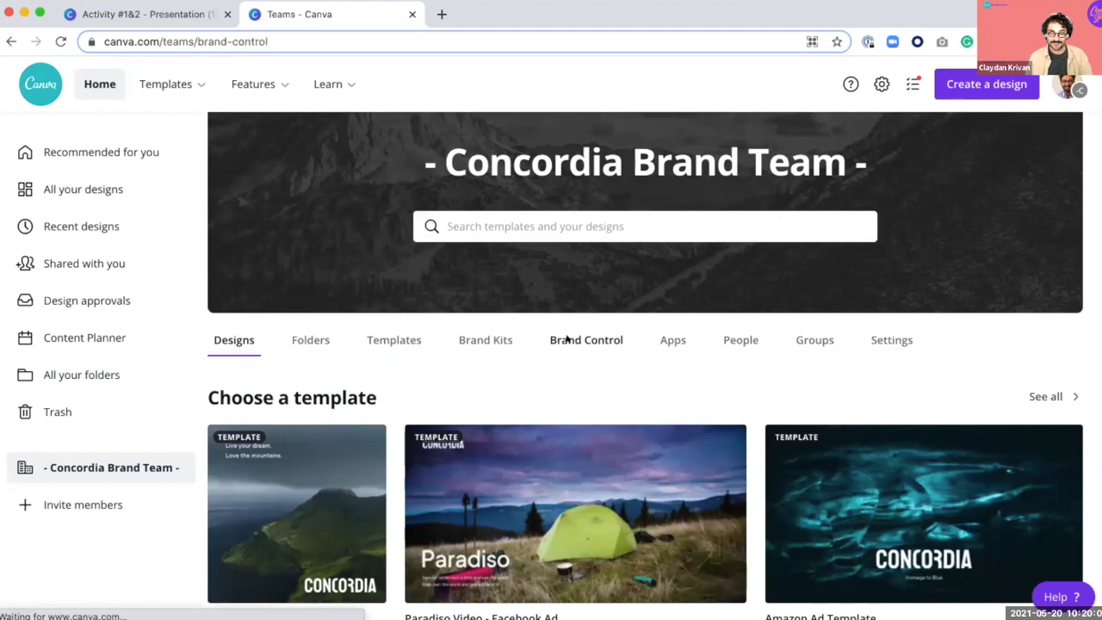
Step: Examine all the team's brand controls, from colour, font and design approval to the scheduler and publish controls
scroll(565, 339, "down", 2)
scroll(567, 337, "down", 3)
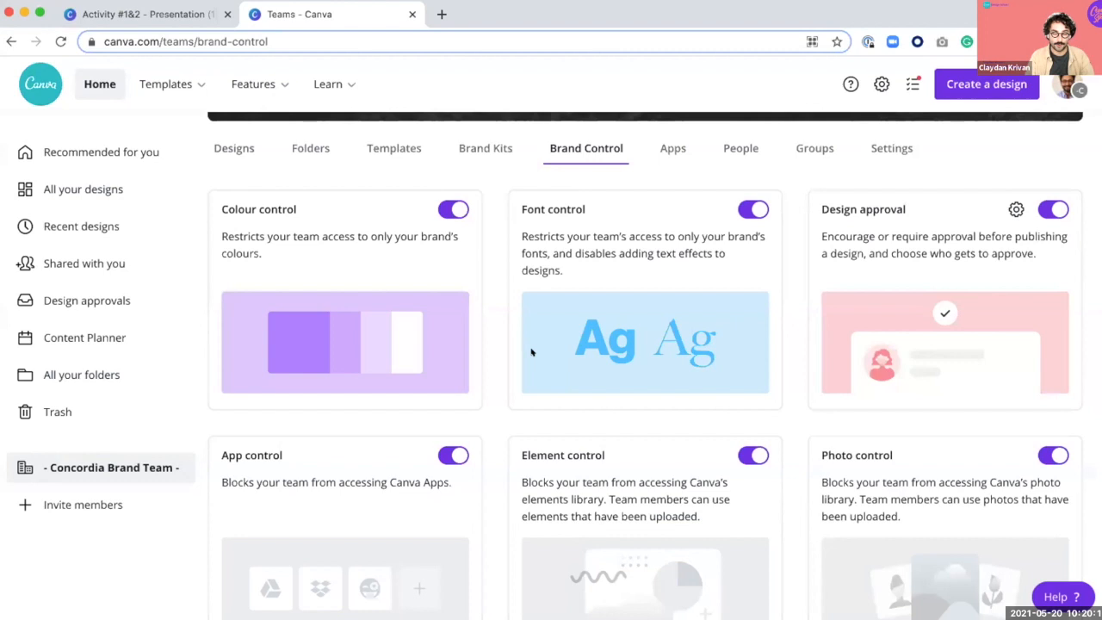
scroll(532, 351, "down", 4)
scroll(531, 352, "up", 2)
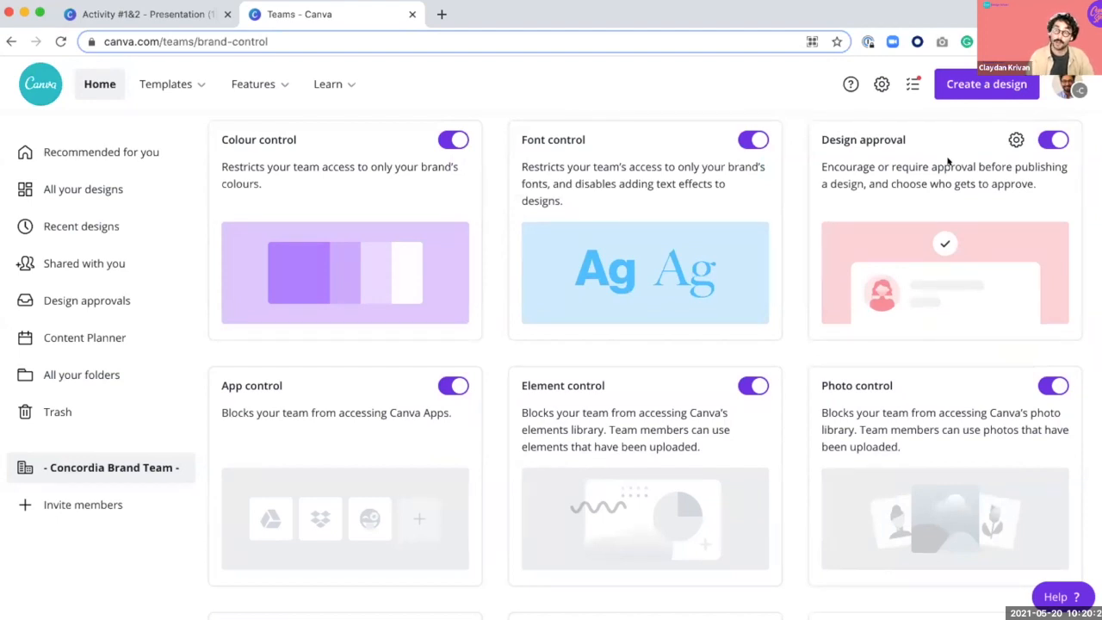
scroll(948, 161, "down", 5)
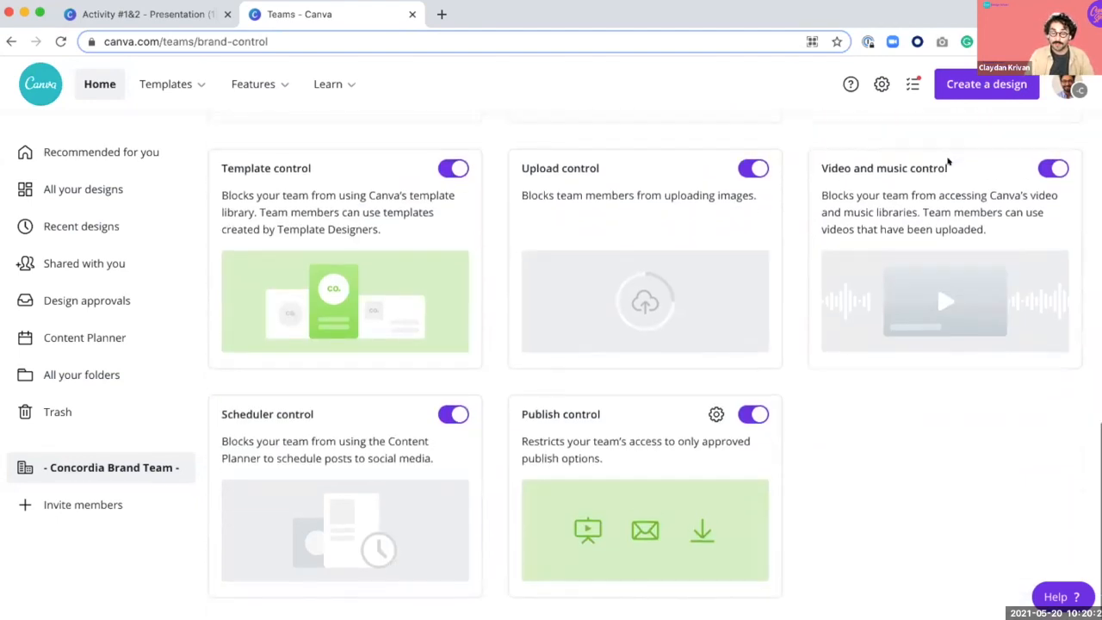
scroll(948, 161, "up", 6)
scroll(947, 161, "down", 4)
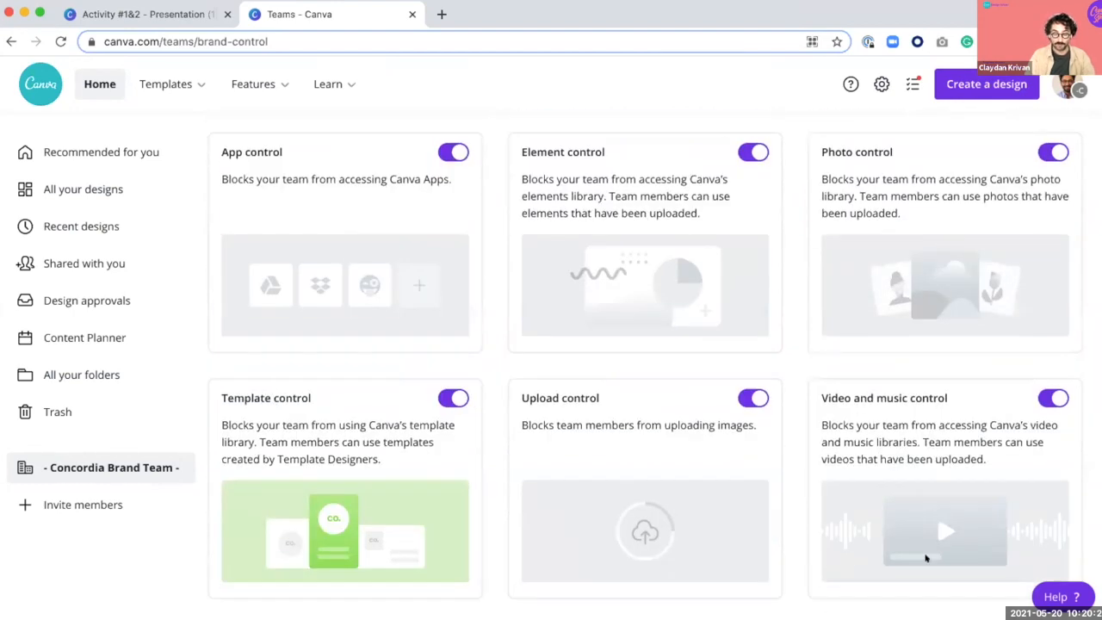
scroll(923, 421, "down", 3)
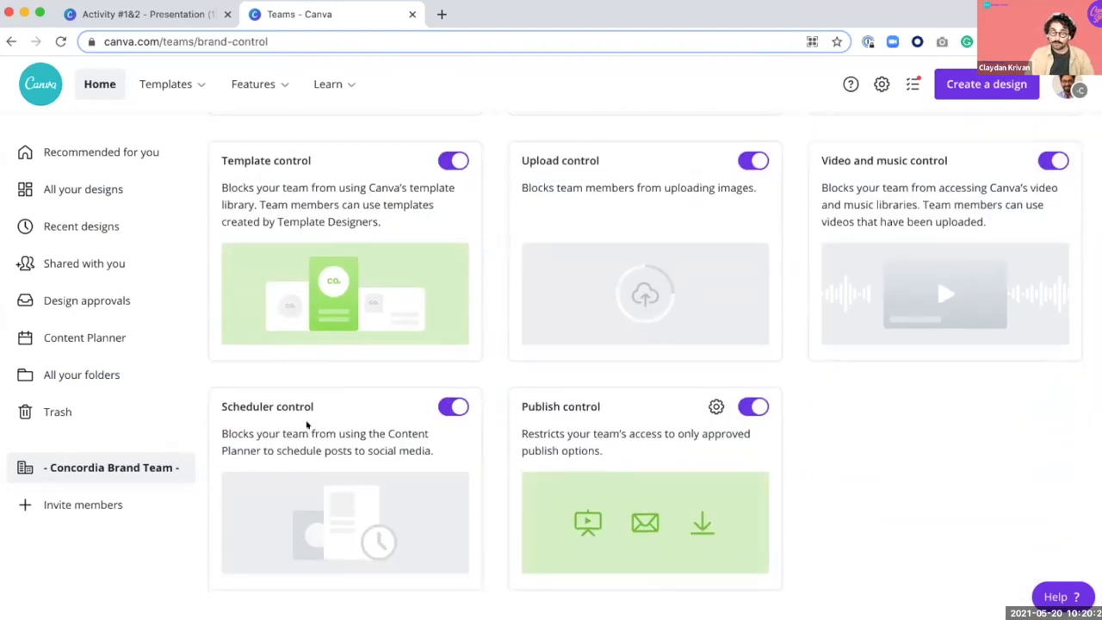
scroll(307, 422, "up", 5)
scroll(307, 475, "up", 2)
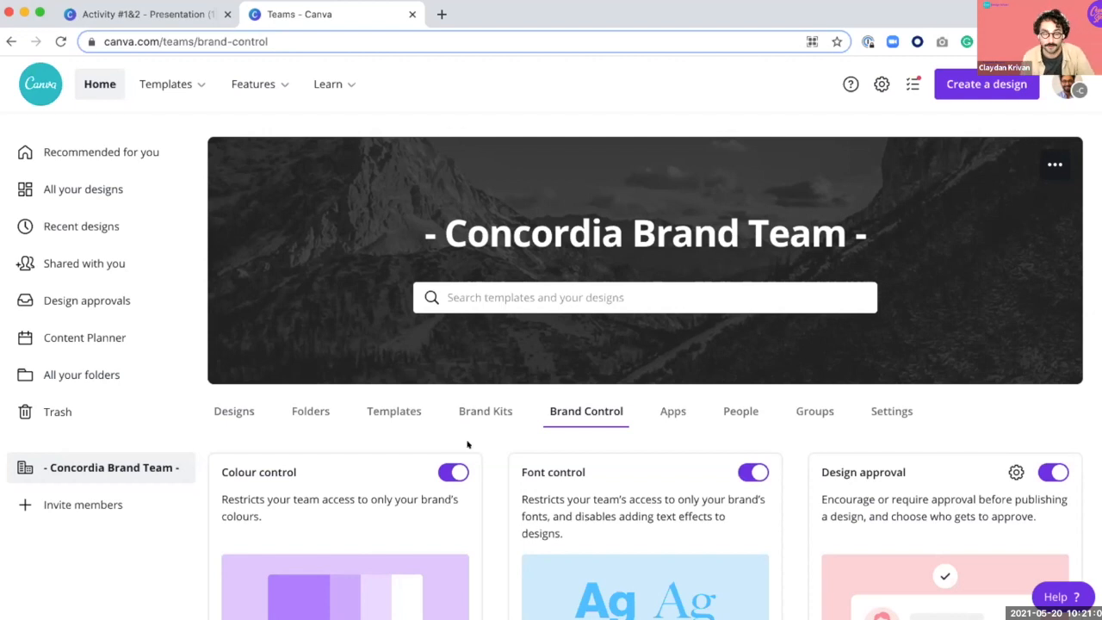
Step: Open the main Templates page and look over its recommended template types
mouse_move(142, 96)
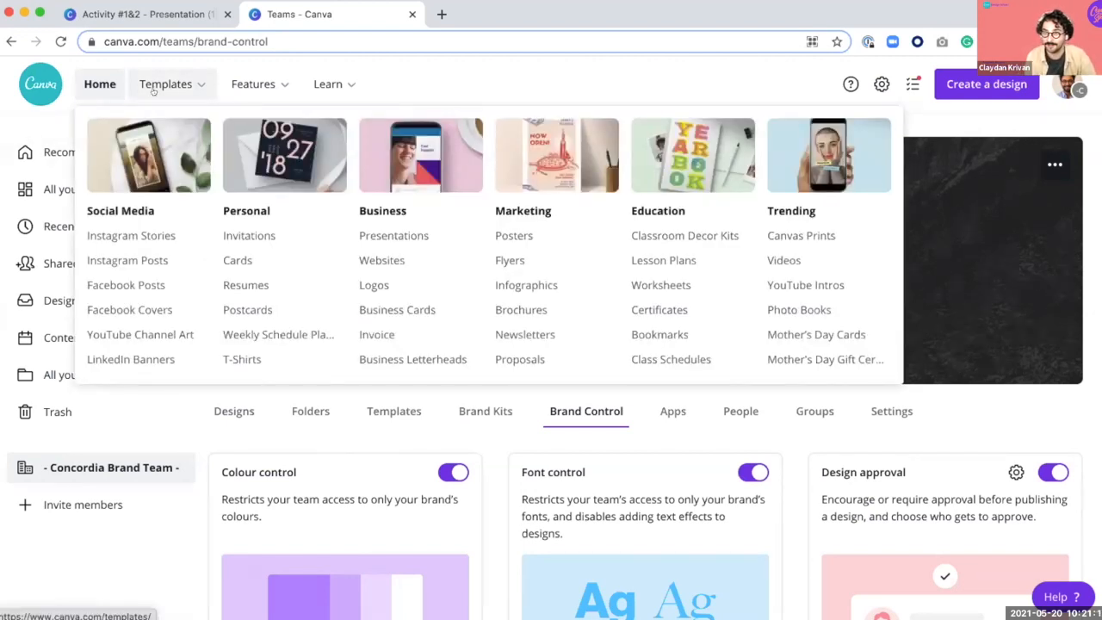
left_click(153, 91)
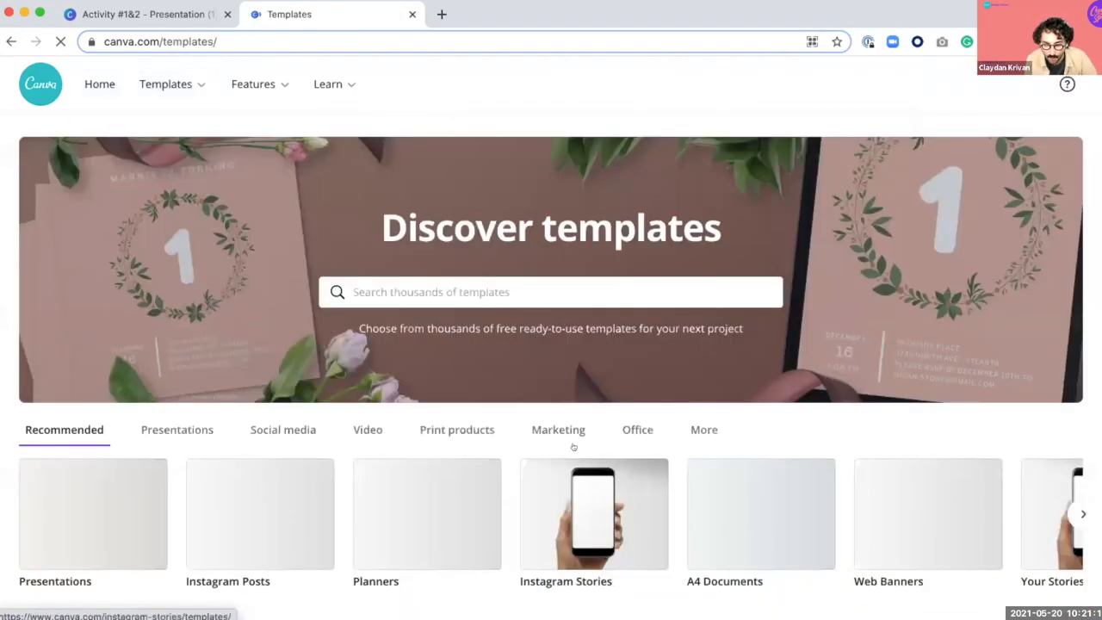
scroll(571, 437, "down", 1)
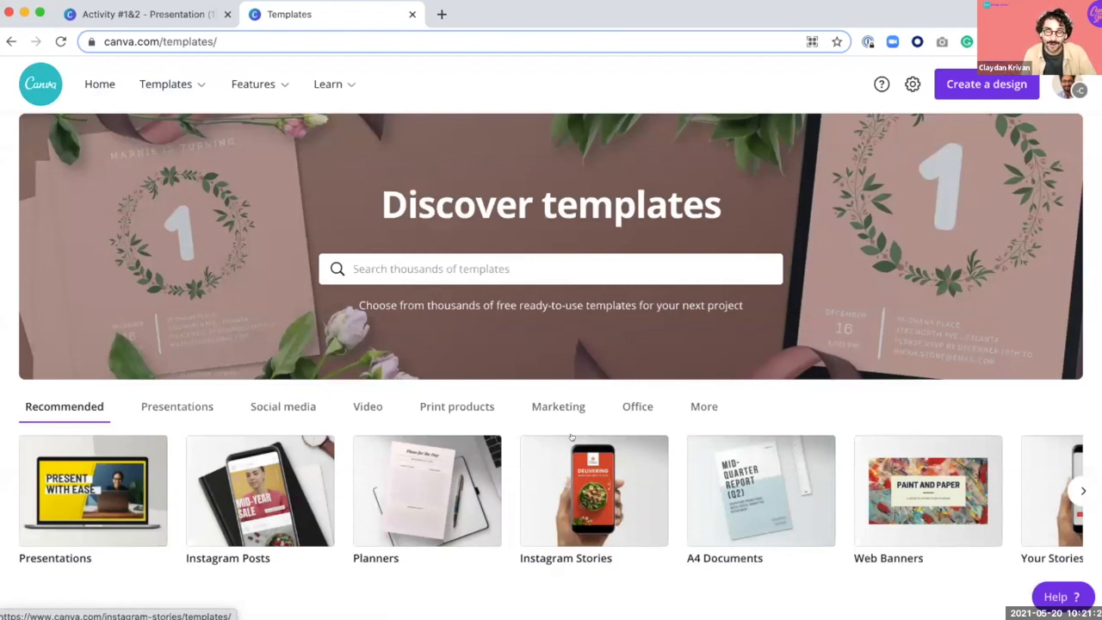
scroll(571, 436, "down", 3)
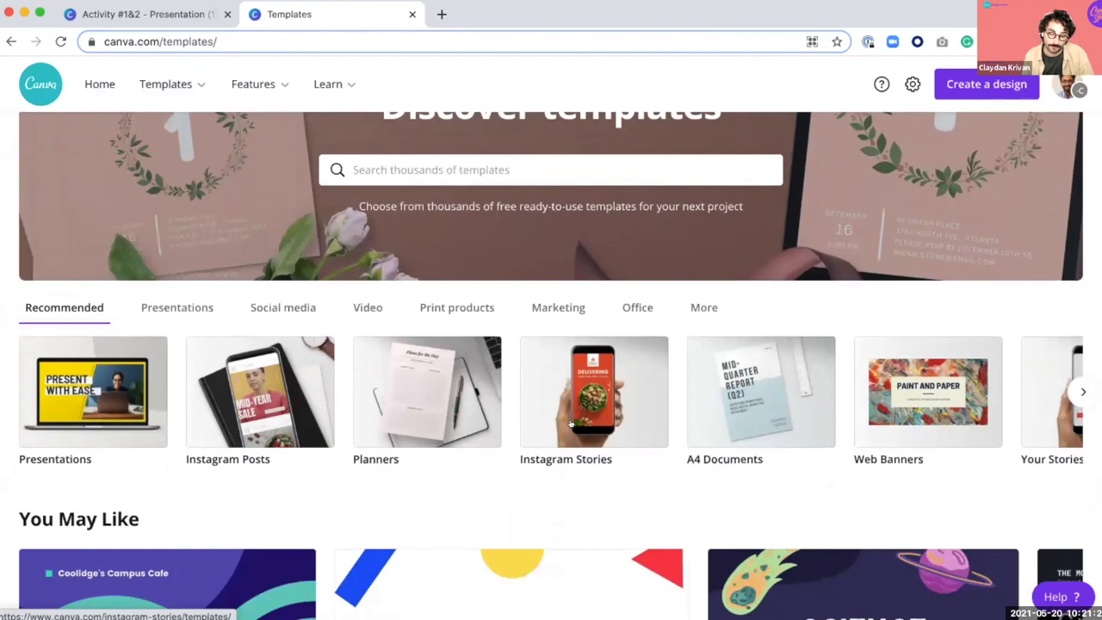
scroll(571, 421, "down", 2)
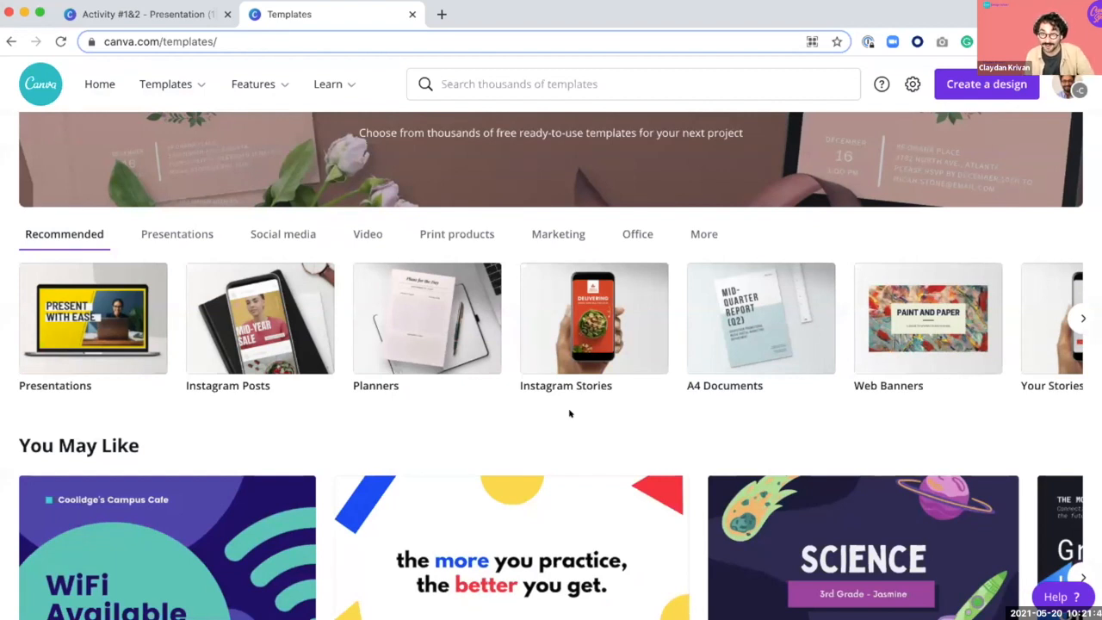
Step: Show the Presentations category on the Templates page and browse the template collections below it
mouse_move(168, 80)
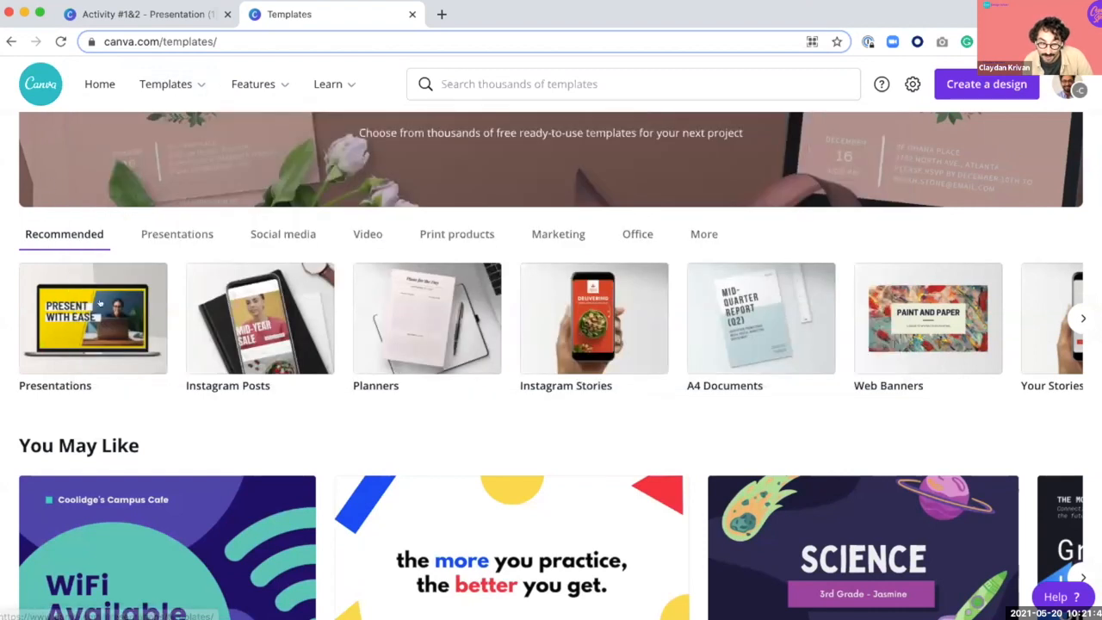
left_click(151, 232)
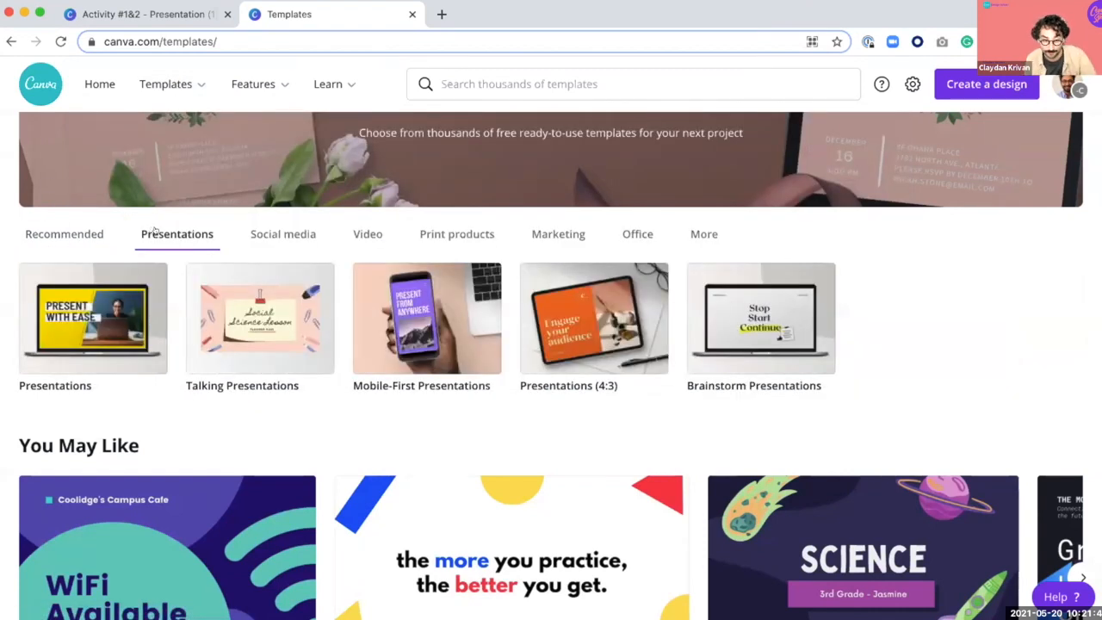
scroll(262, 337, "down", 8)
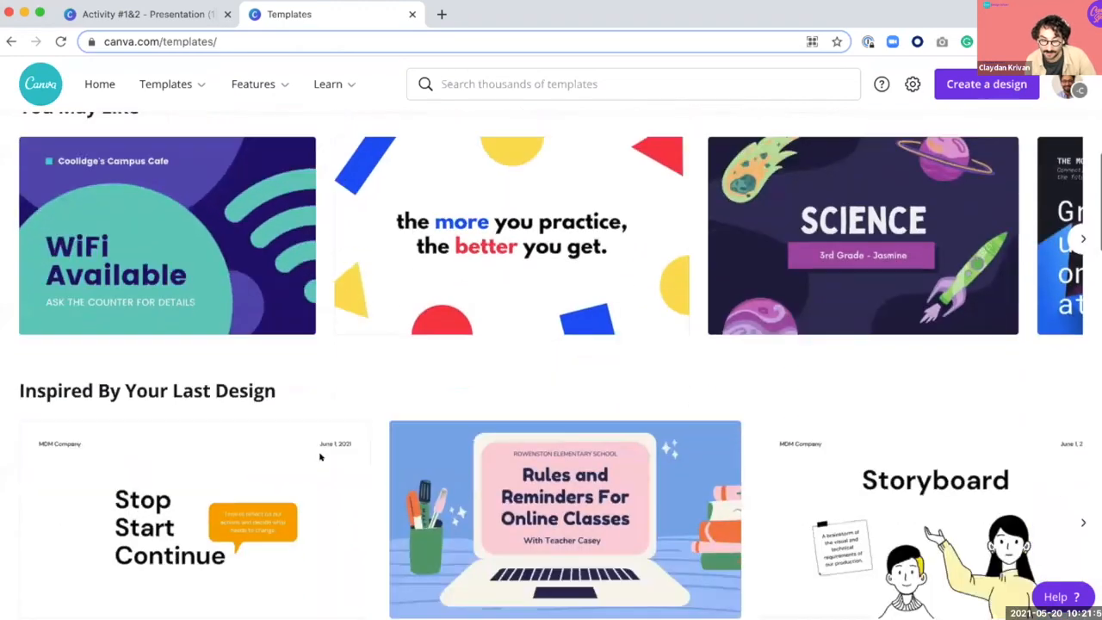
scroll(314, 452, "down", 10)
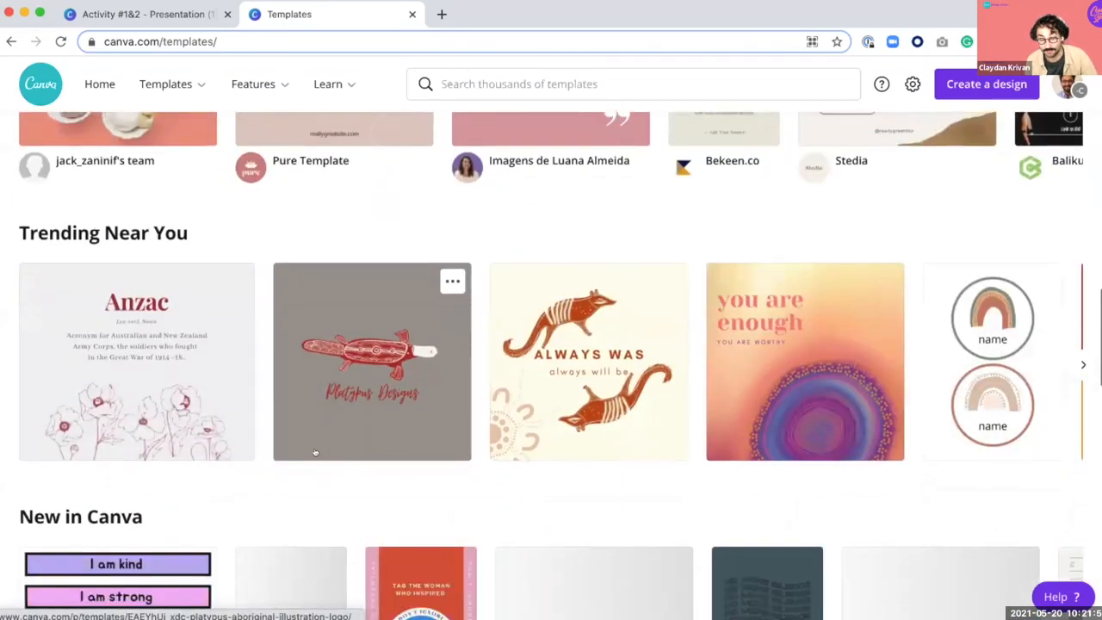
scroll(319, 456, "down", 10)
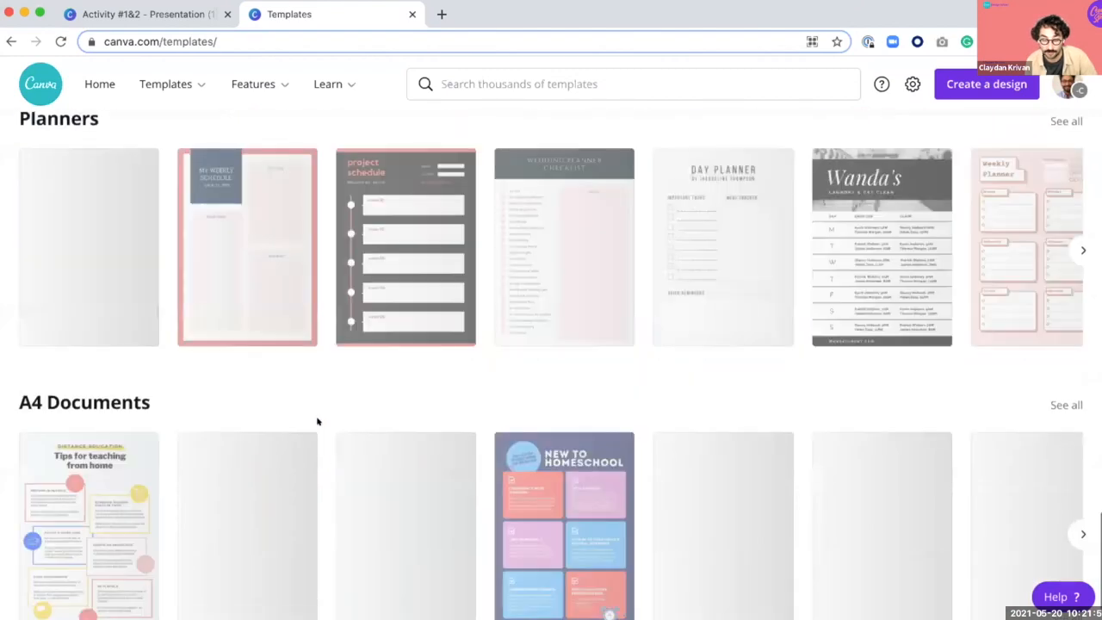
scroll(317, 420, "up", 20)
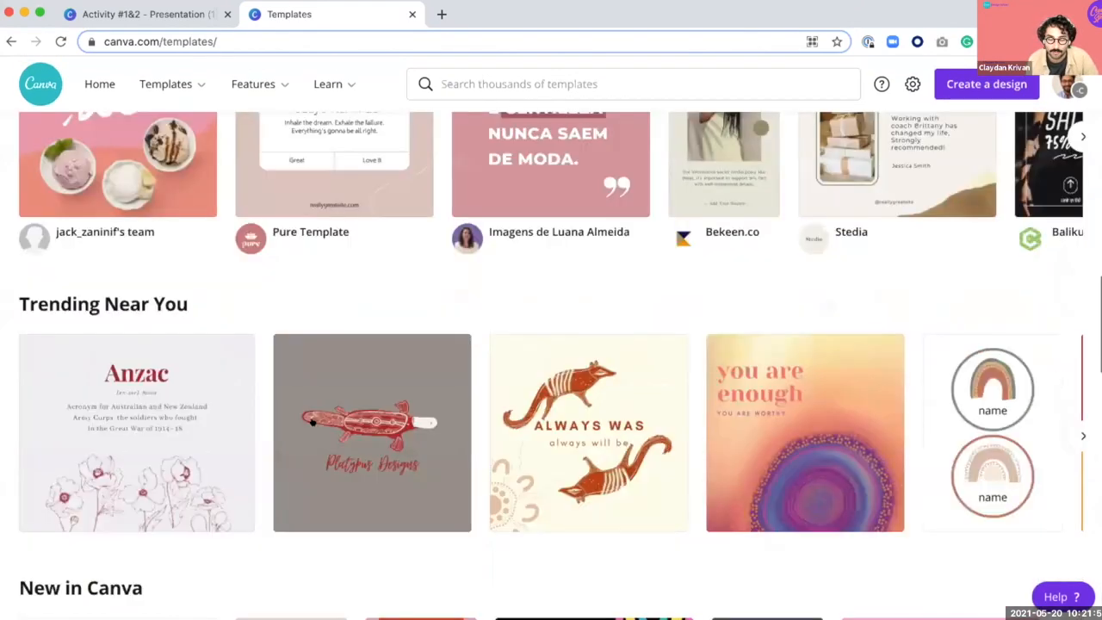
scroll(220, 435, "down", 3)
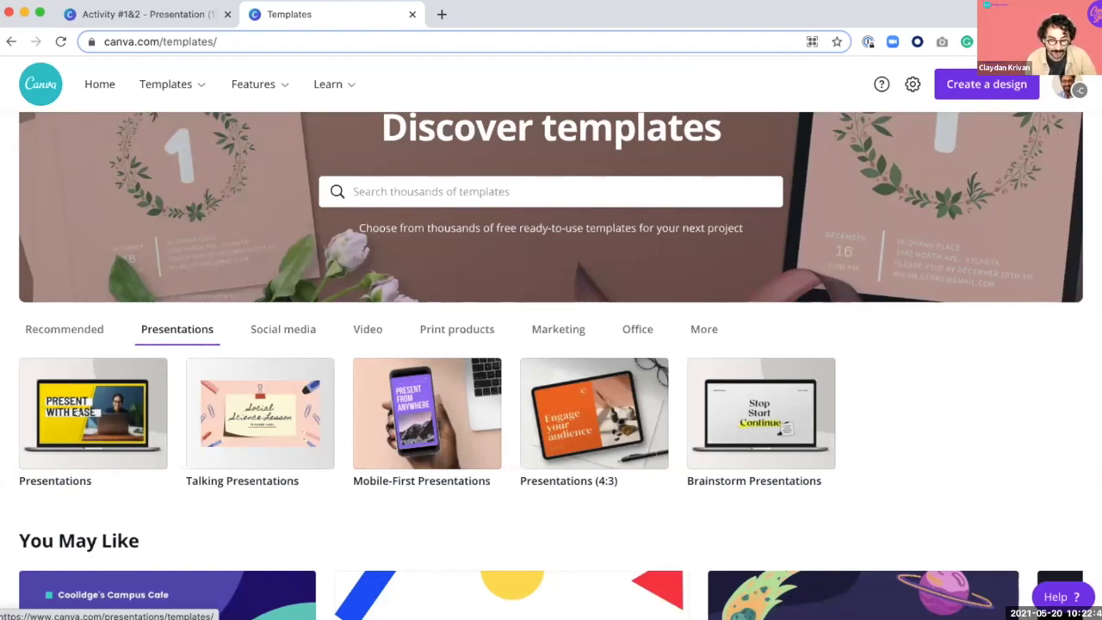
Step: Open the Presentations template collection and browse the available designs
left_click(78, 412)
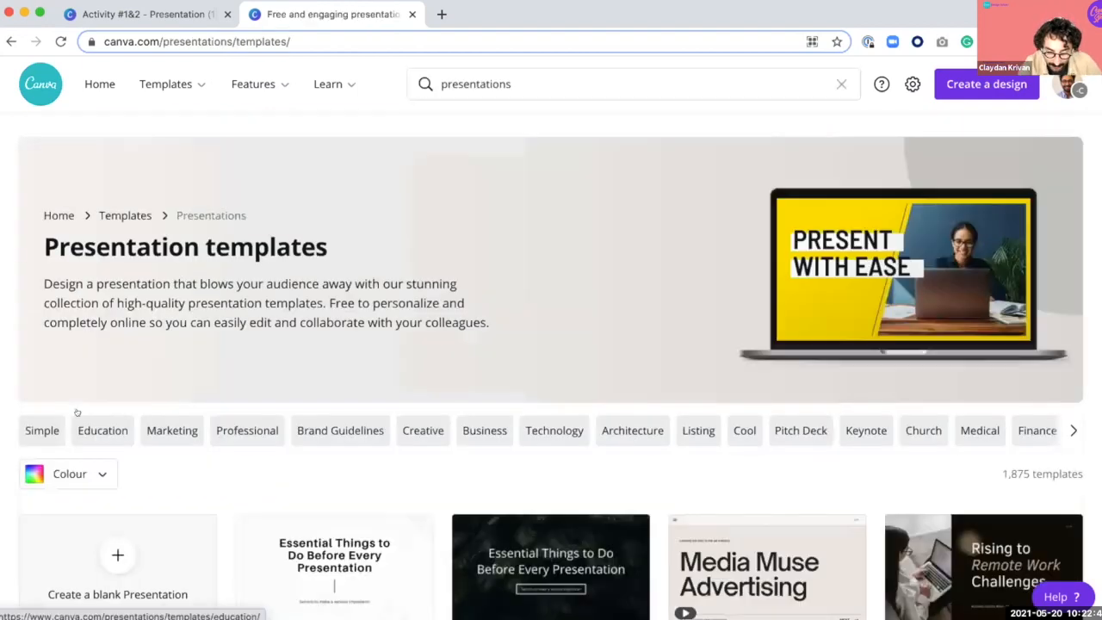
scroll(77, 412, "down", 5)
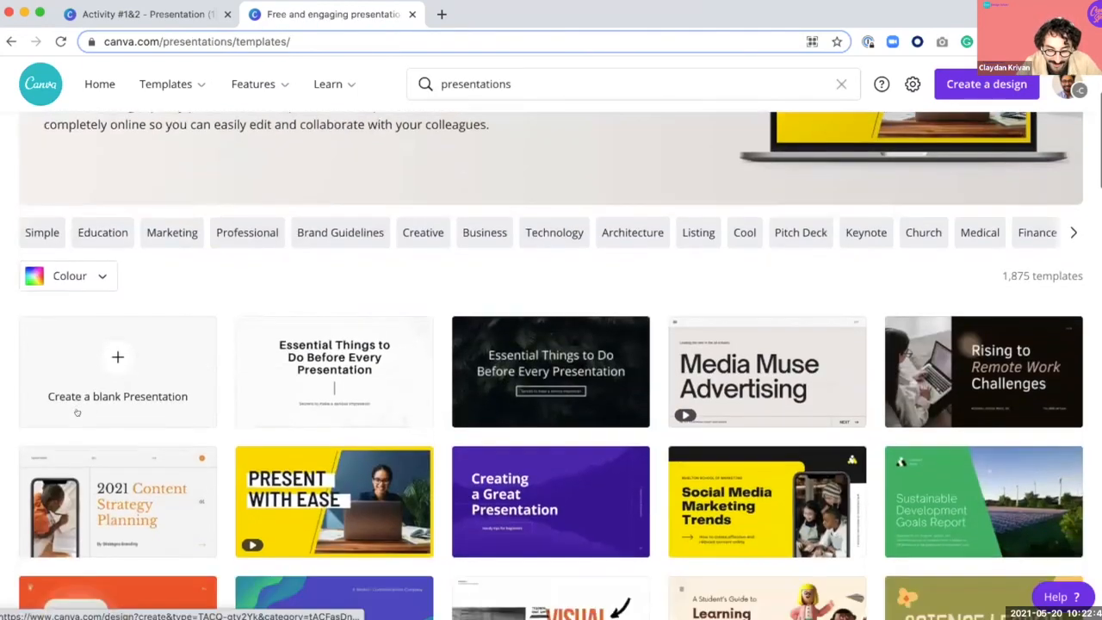
scroll(77, 414, "down", 6)
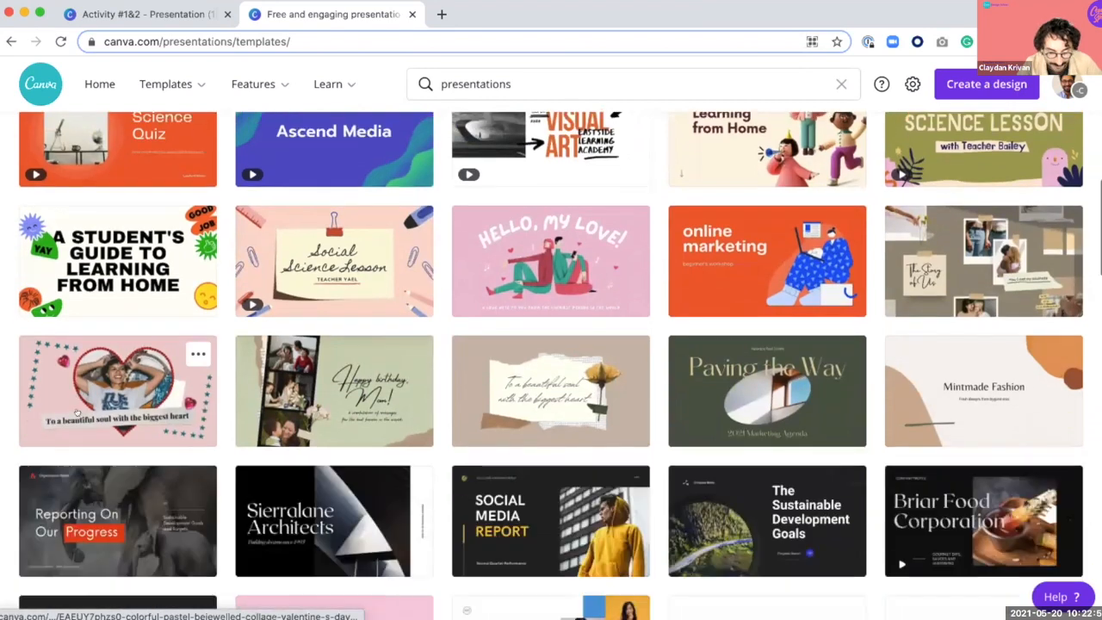
scroll(76, 414, "down", 7)
scroll(392, 362, "up", 9)
scroll(393, 361, "up", 8)
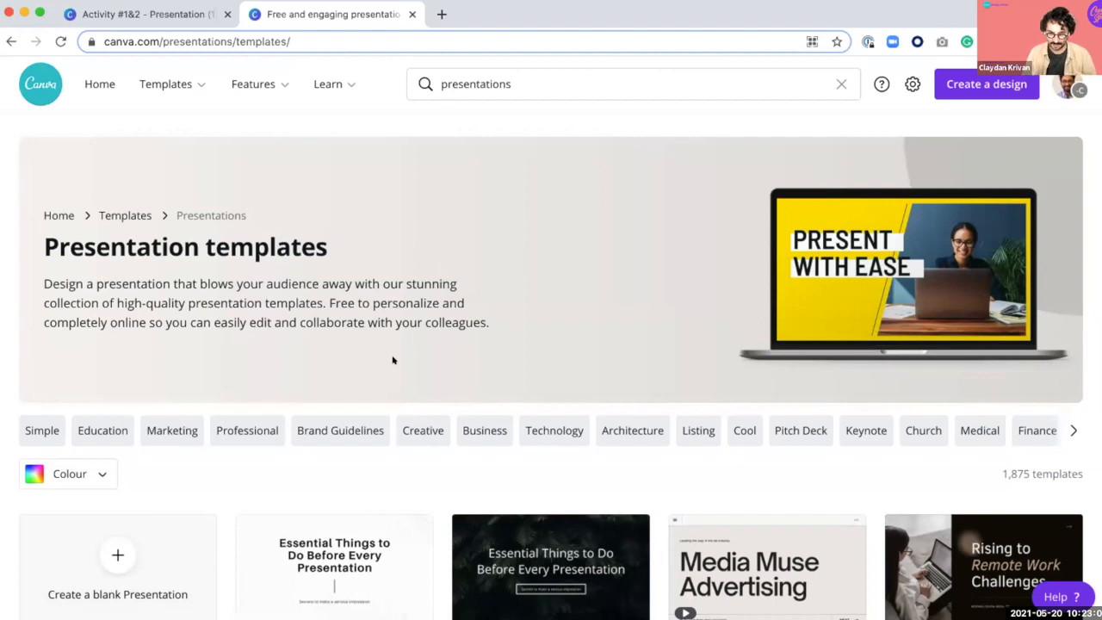
Step: Search the templates for "onboarding" and browse the matching designs
left_click(503, 79)
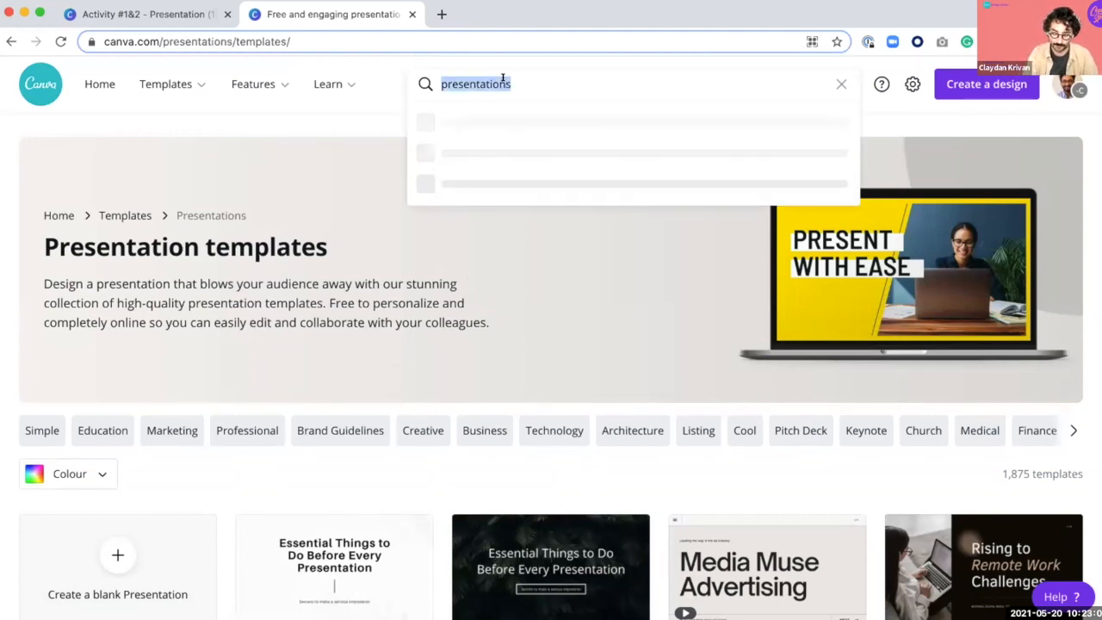
type("onboarding")
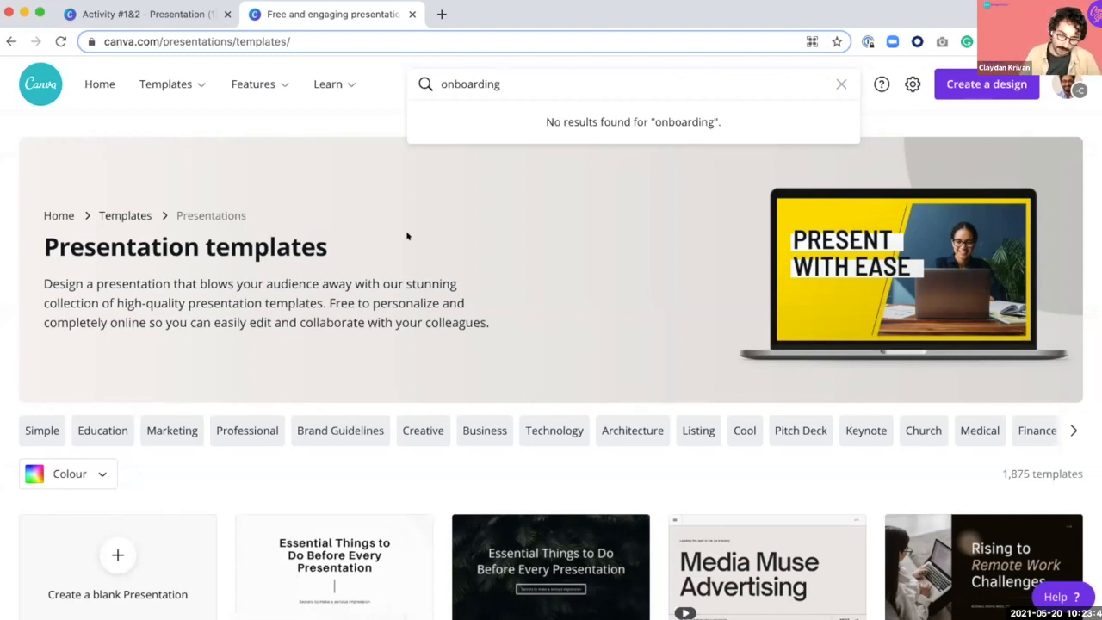
key("Return")
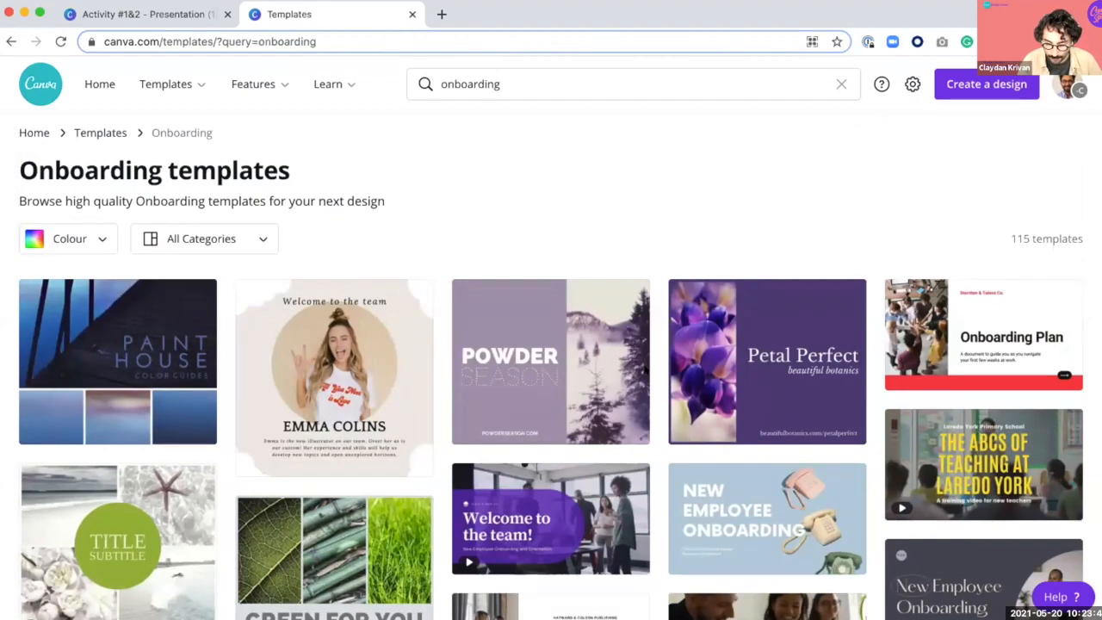
scroll(646, 368, "down", 2)
scroll(645, 368, "down", 3)
scroll(516, 344, "up", 4)
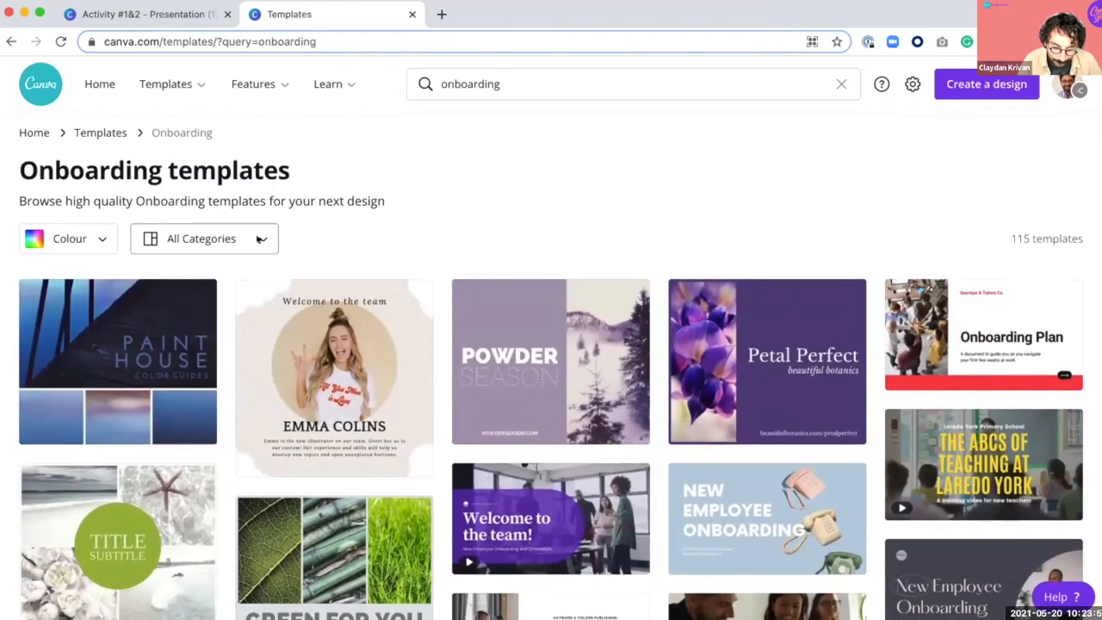
Step: Limit the onboarding templates to the Presentation category and look over the available colour filters
left_click(261, 239)
scroll(228, 362, "down", 2)
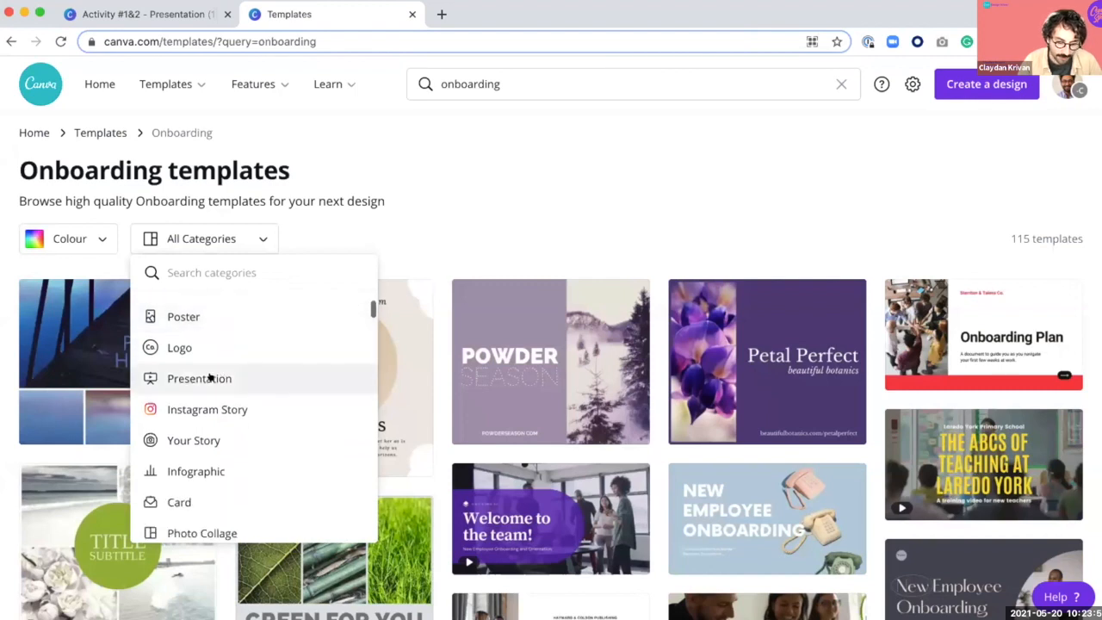
left_click(209, 378)
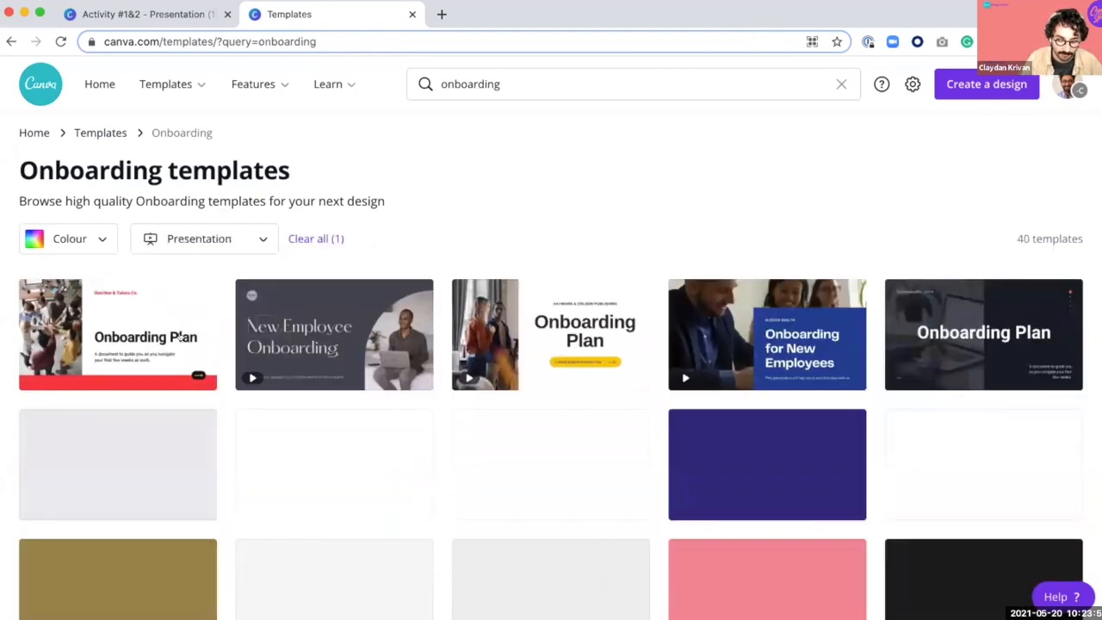
left_click(72, 234)
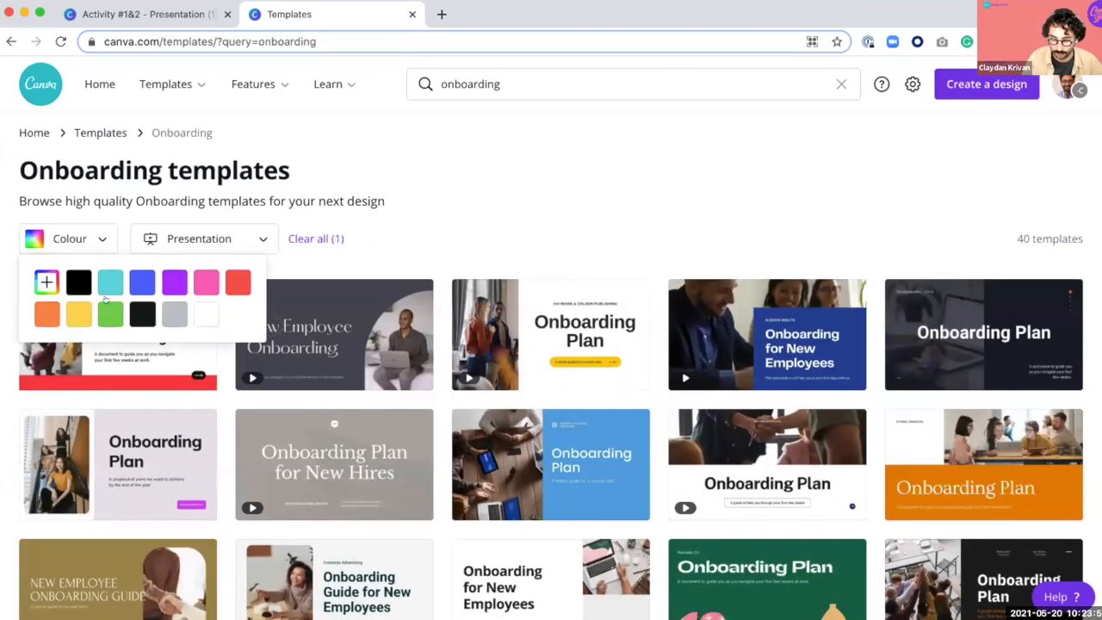
left_click(619, 213)
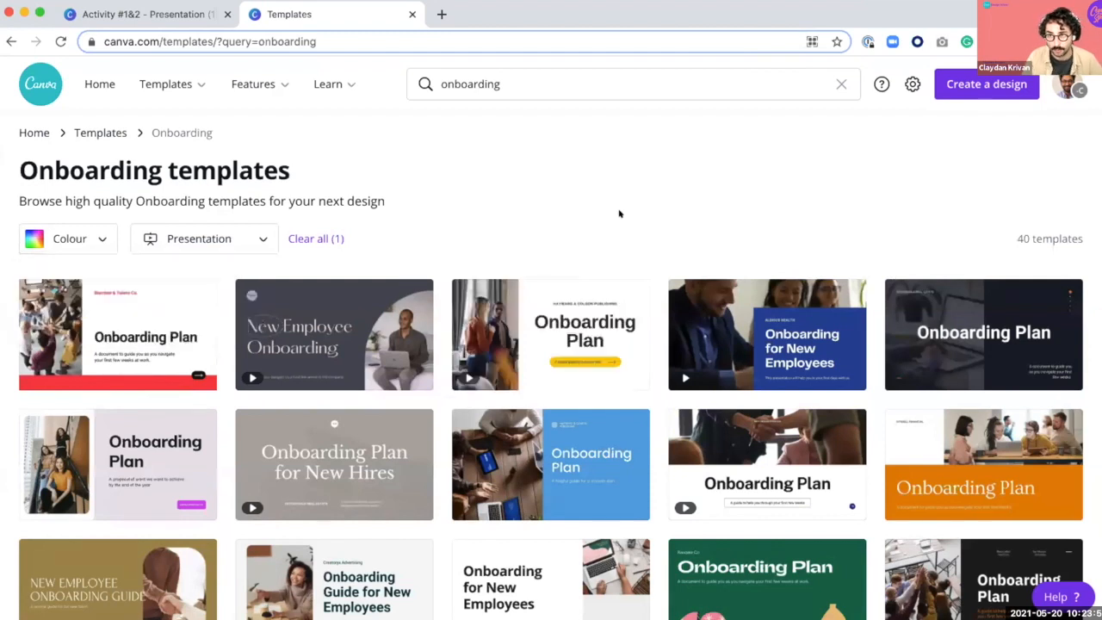
Step: Browse the onboarding presentations and create a design from the White and Red Clean Digital Tech Company Onboarding template
scroll(619, 214, "down", 2)
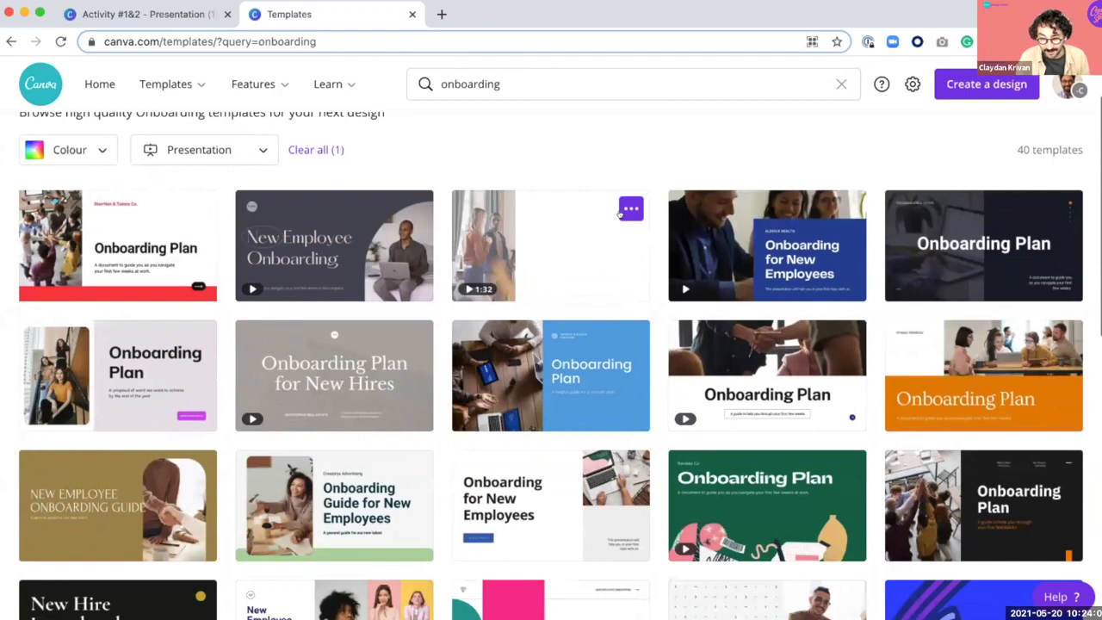
scroll(619, 213, "down", 2)
scroll(619, 213, "up", 4)
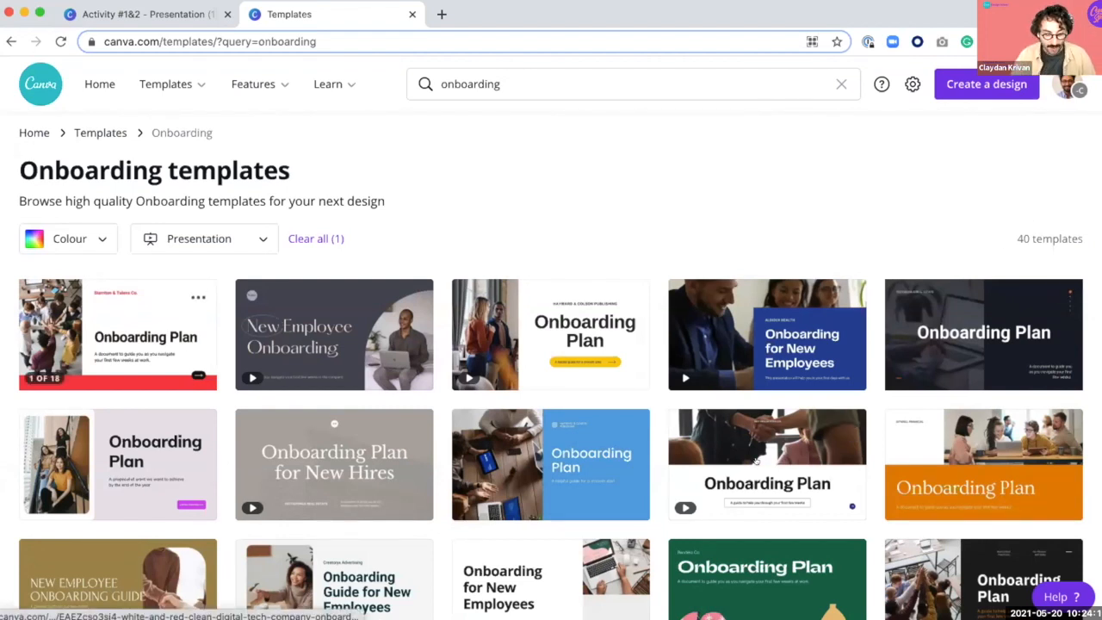
left_click(166, 312)
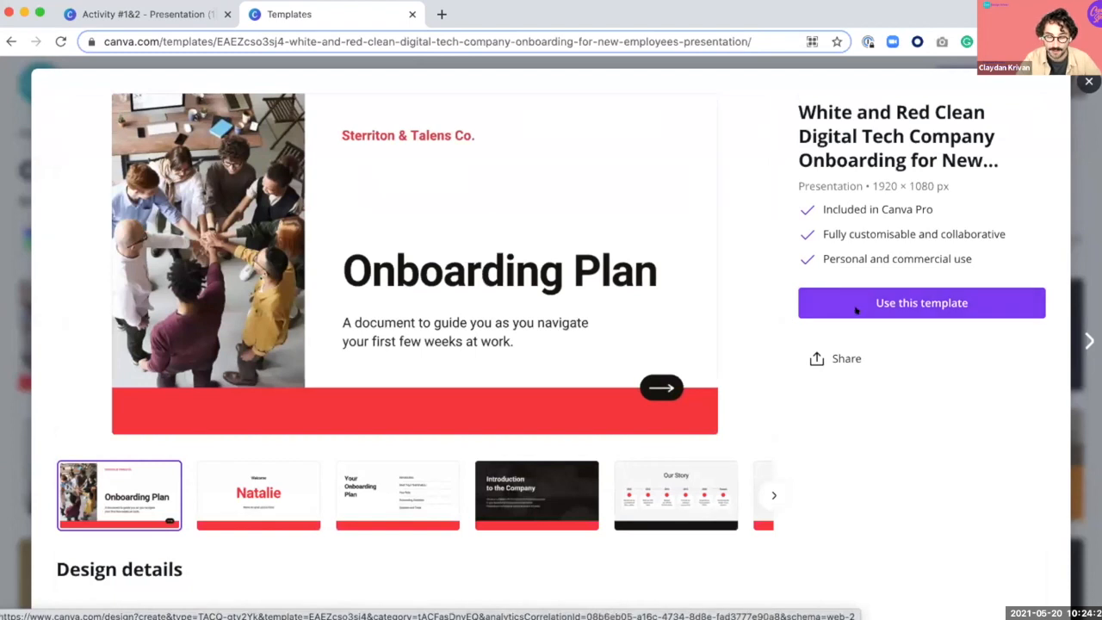
left_click(856, 310)
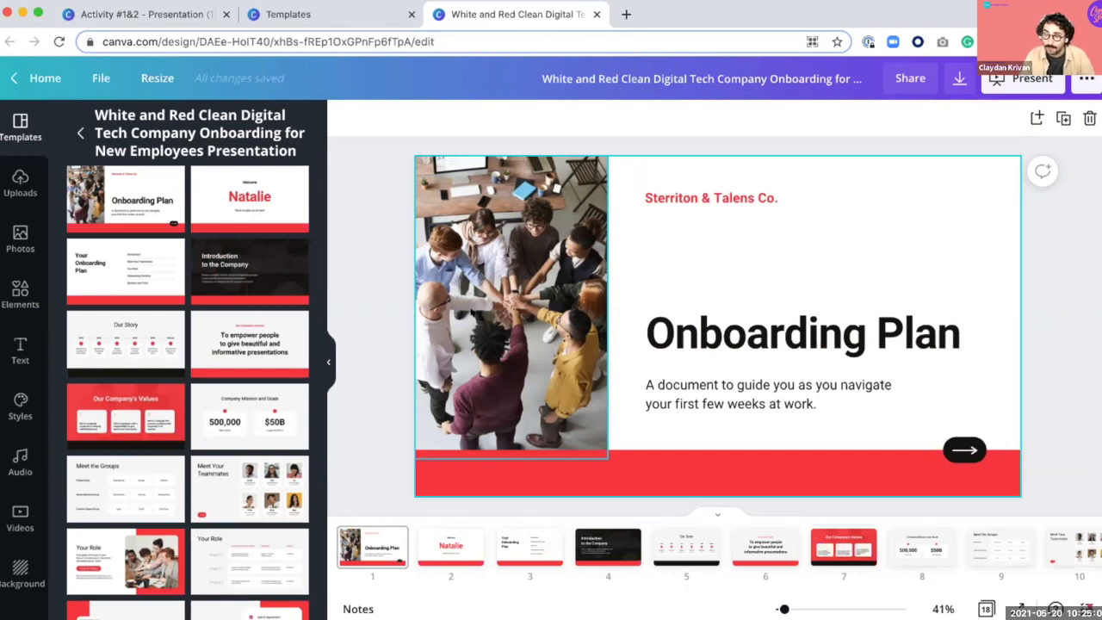
Step: Go back to the Canva home page and show the Concordia Brand Team's brand kits
left_click(256, 10)
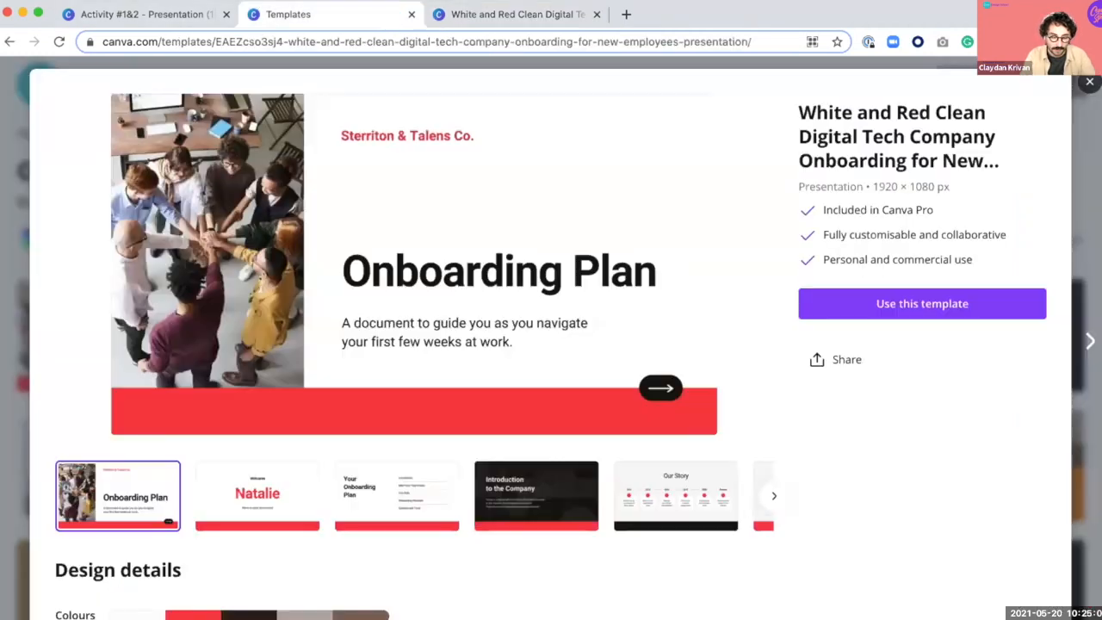
left_click(97, 75)
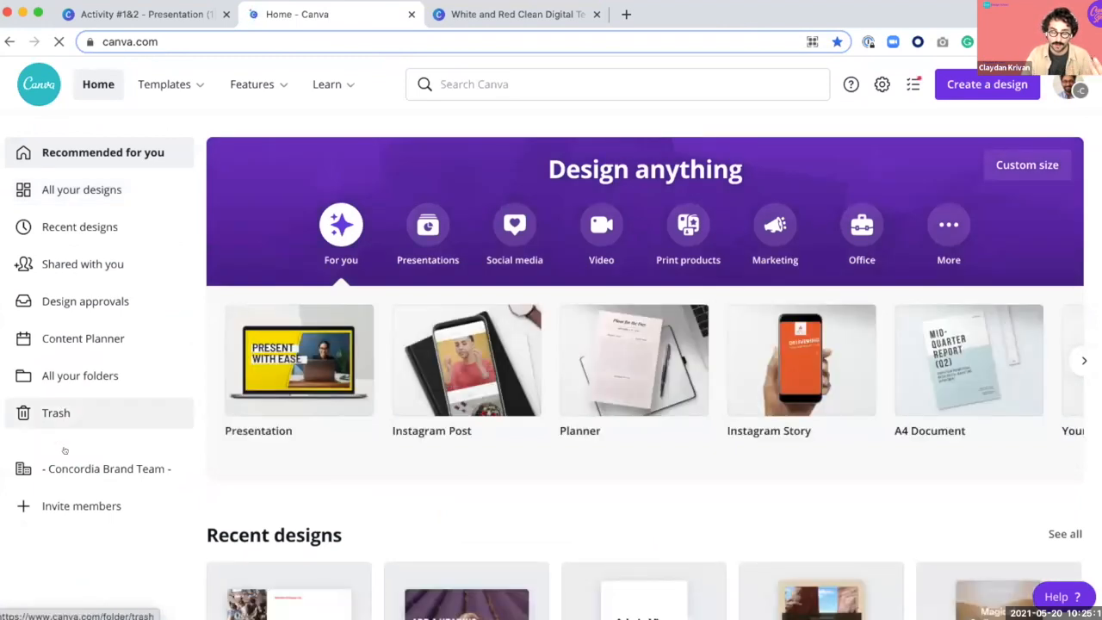
left_click(68, 468)
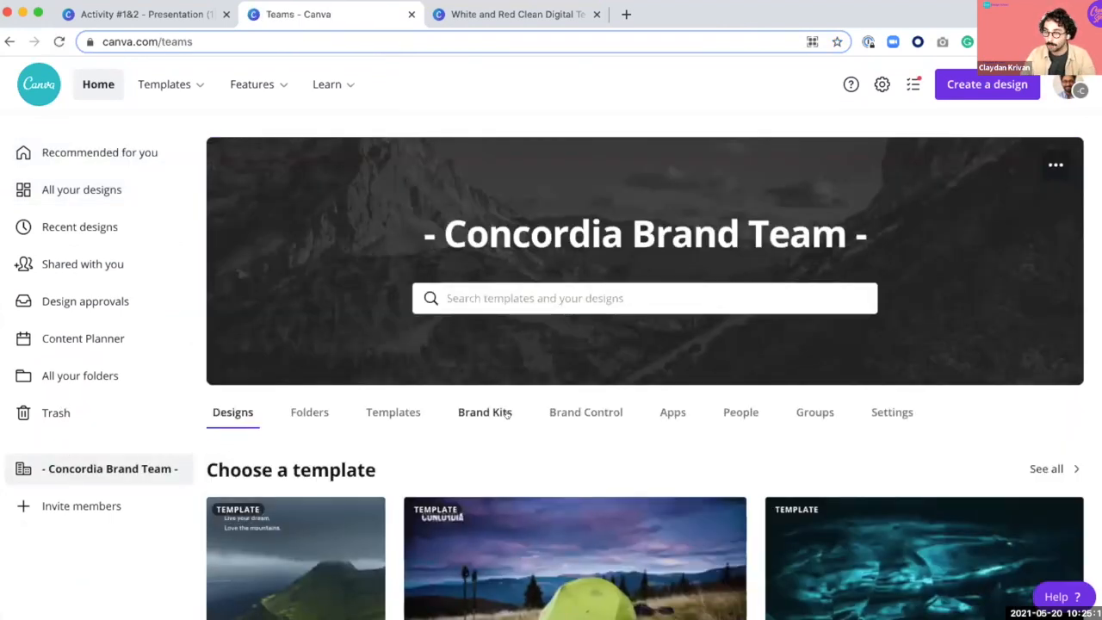
left_click(508, 414)
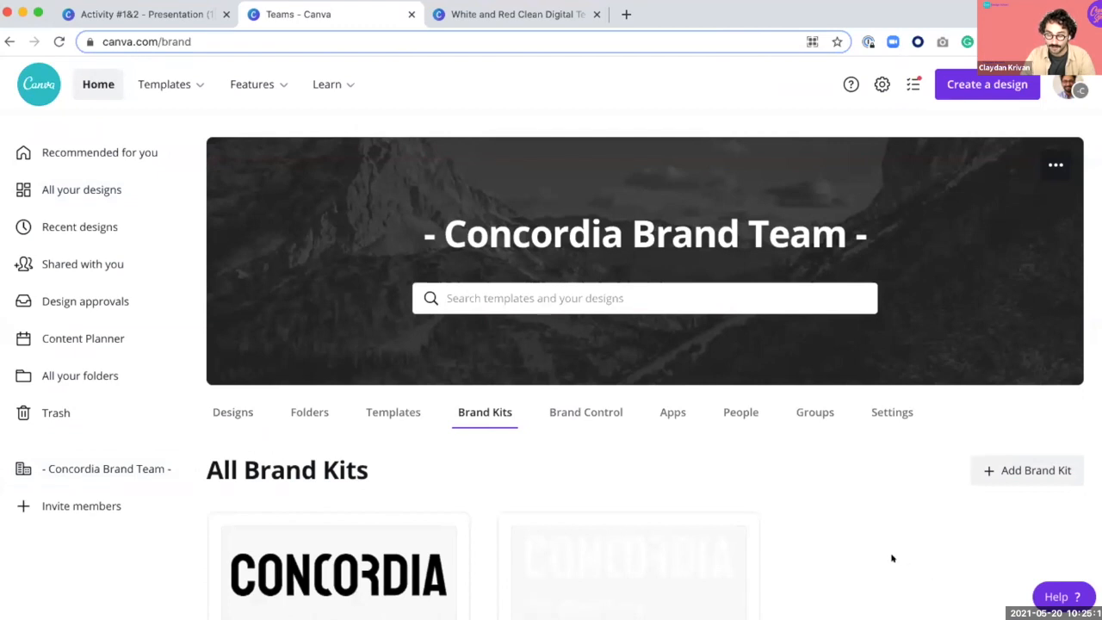
scroll(891, 557, "down", 2)
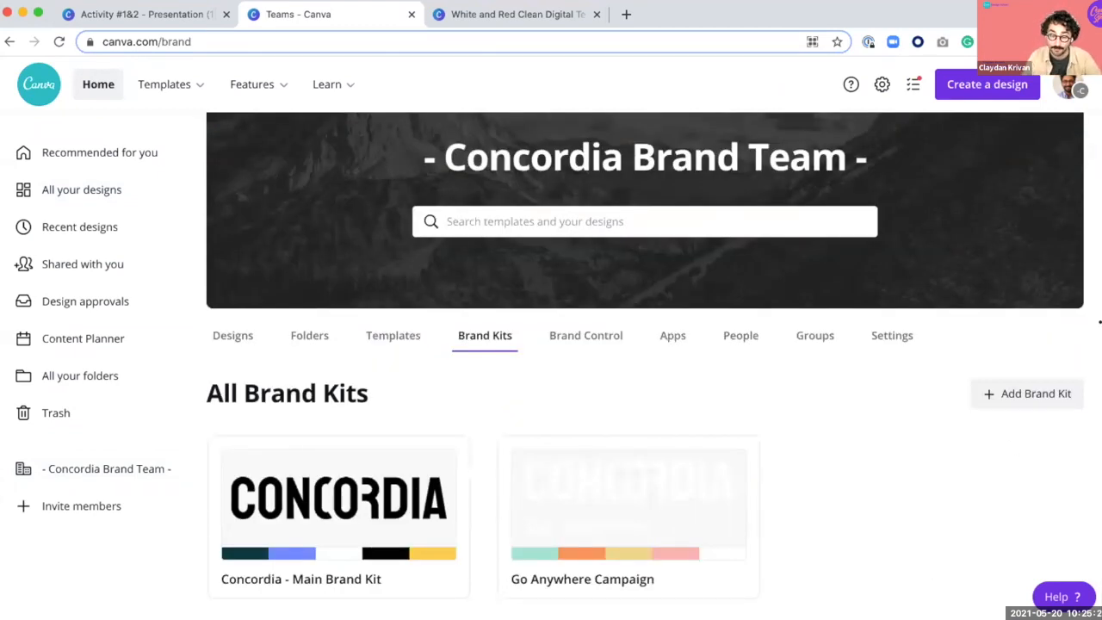
Step: Open the "Concordia - Main Brand Kit", review its logos, colours and fonts, and inspect the dark teal primary colour's code
left_click(249, 549)
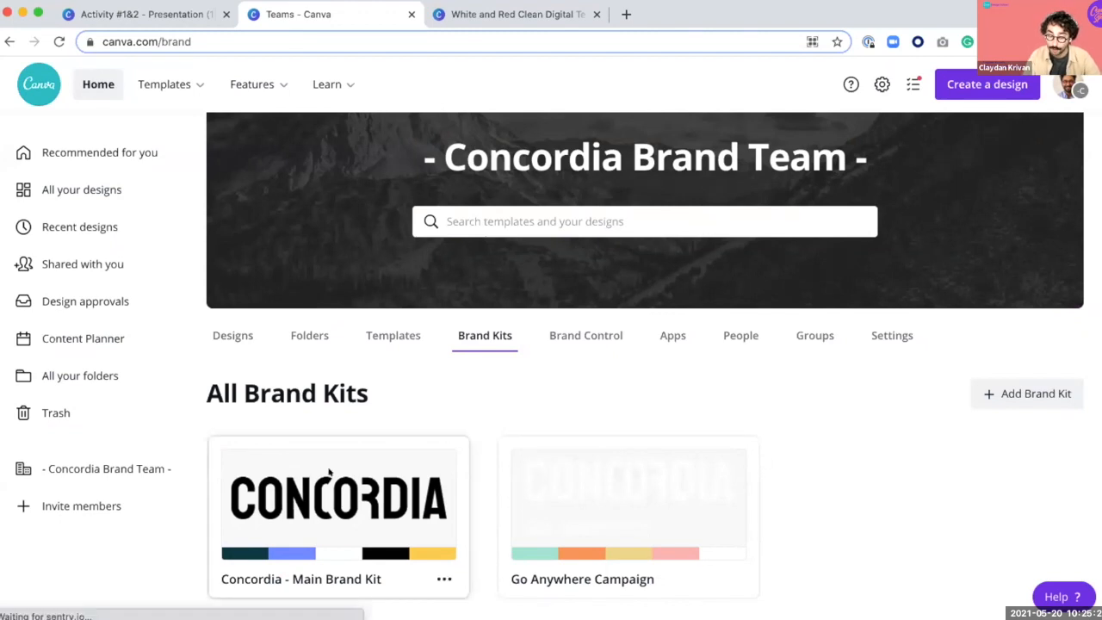
scroll(459, 471, "down", 3)
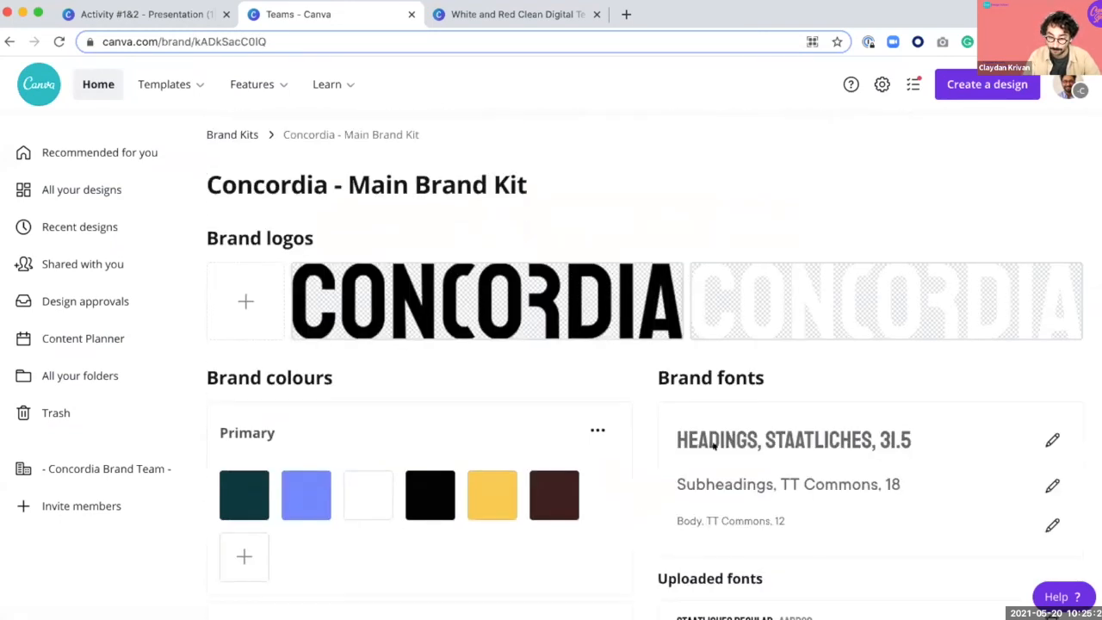
scroll(829, 560, "down", 3)
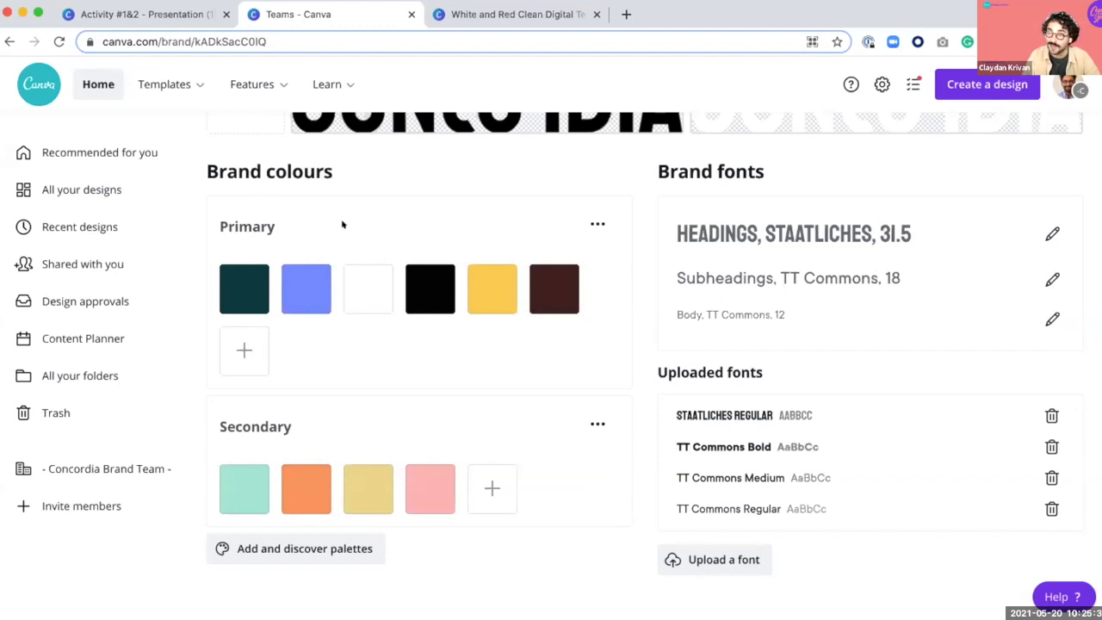
left_click(236, 280)
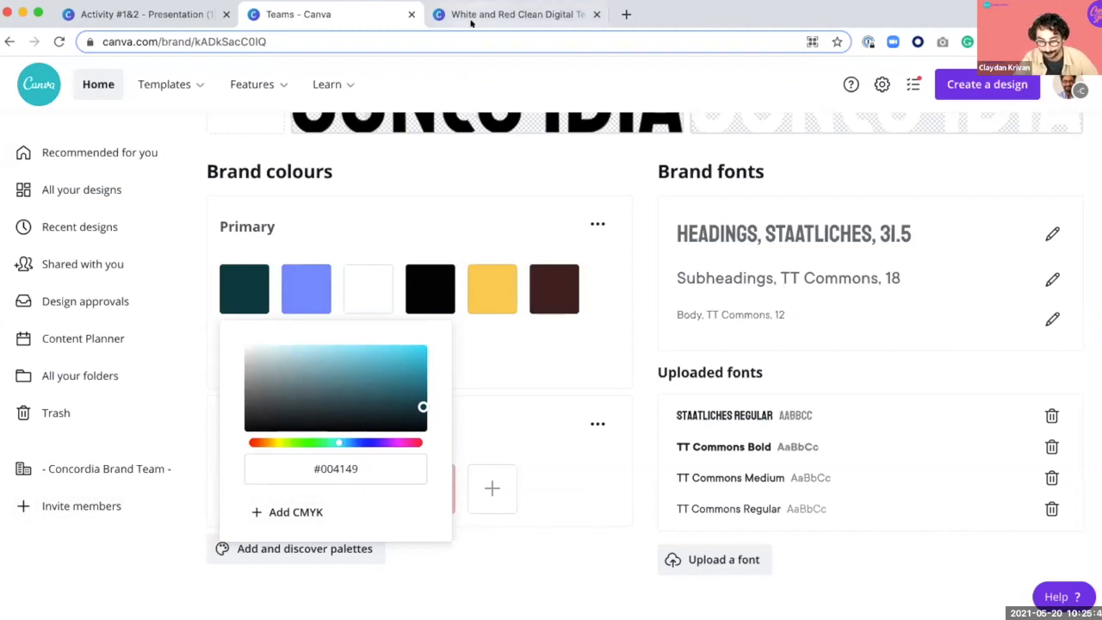
Step: Return to the onboarding presentation, show the brand logos, and delete the "Sterriton & Talens Co." text from the first slide
left_click(520, 15)
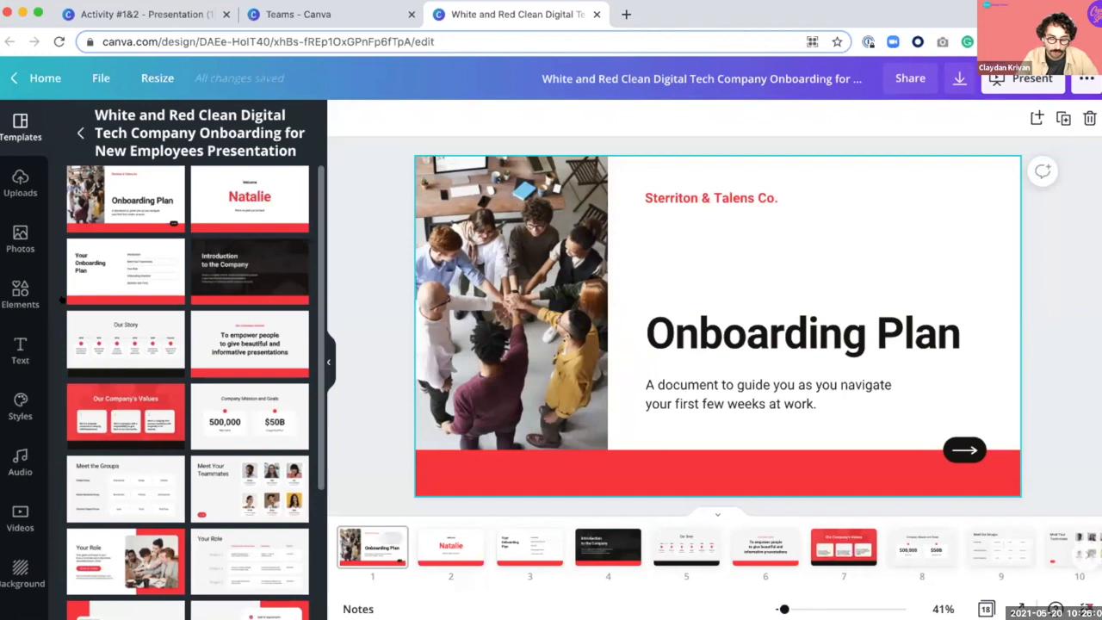
scroll(2, 453, "down", 2)
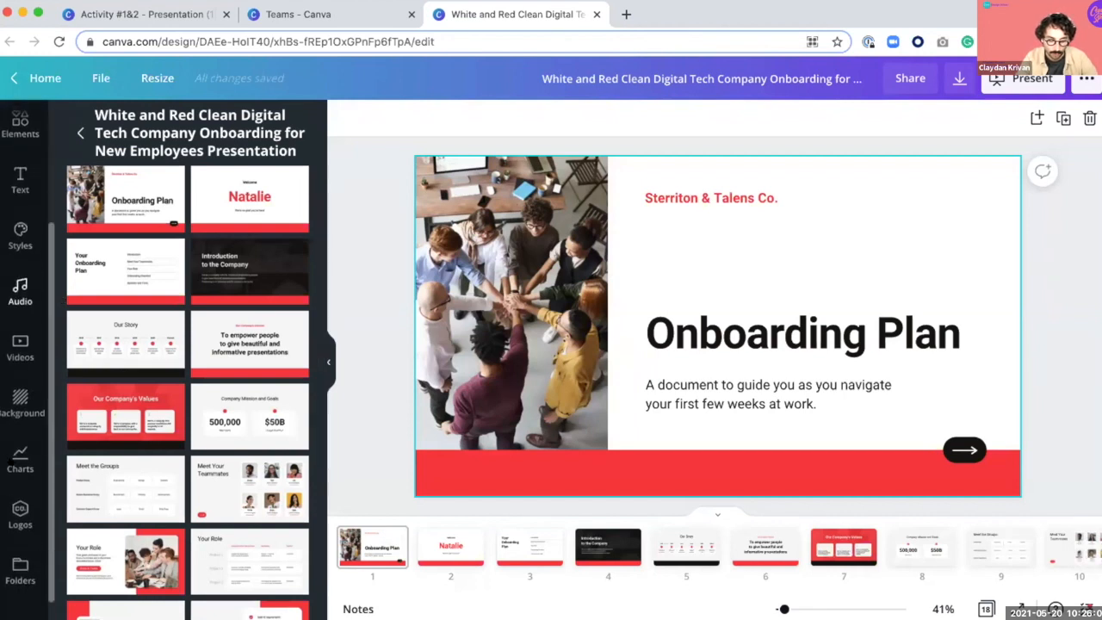
left_click(3, 497)
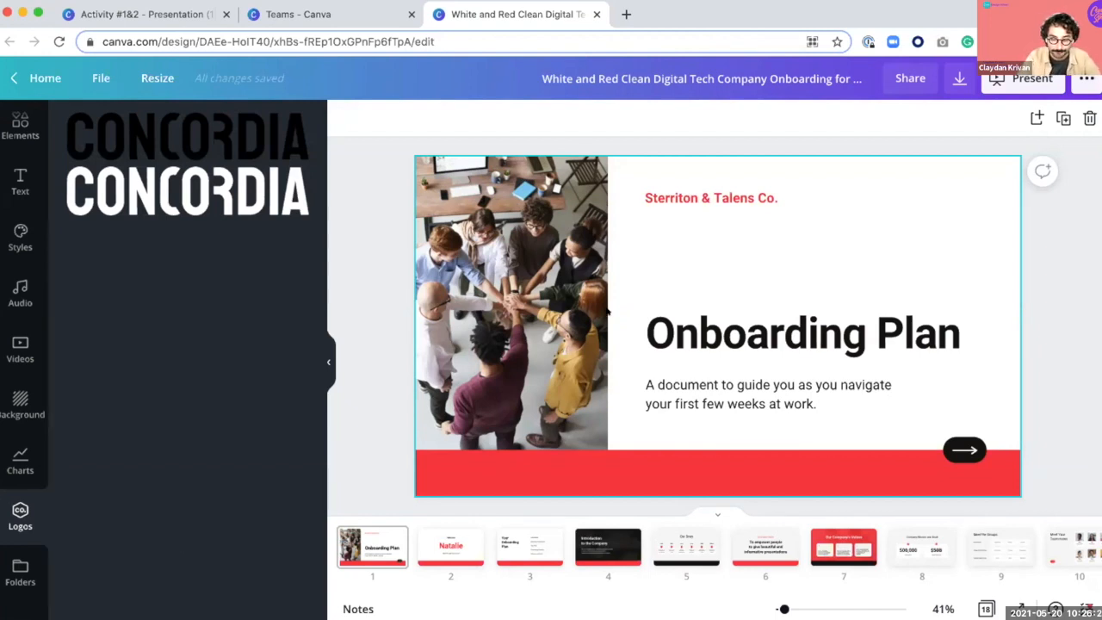
left_click(706, 190)
key("Delete")
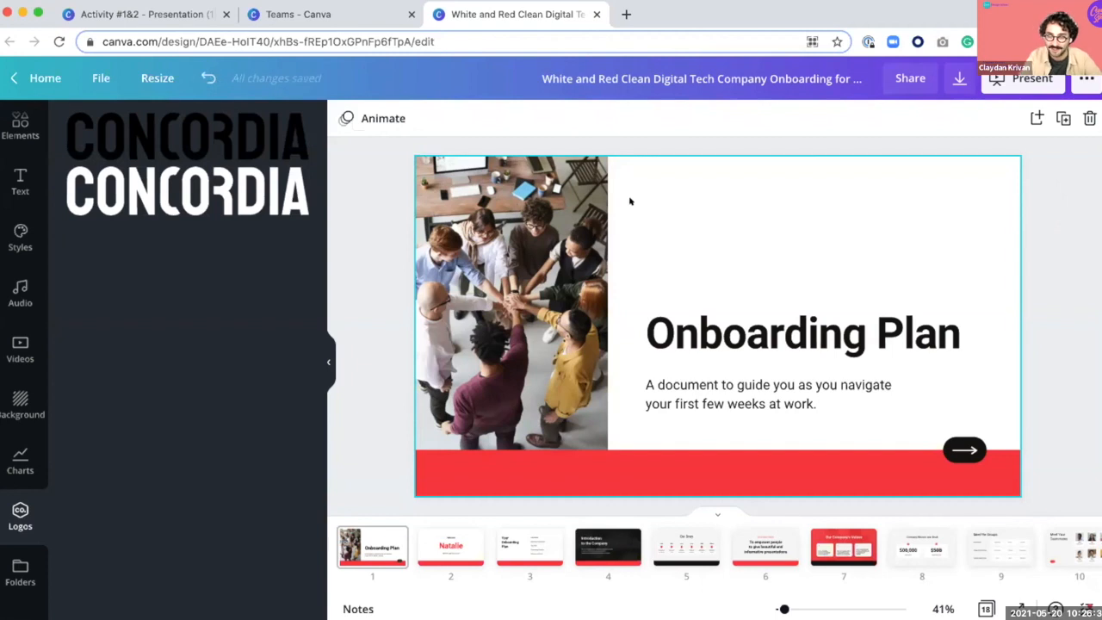
Step: Add the black Concordia logo to the first slide, scale it down and align it above the "Onboarding Plan" title's left edge
left_click(21, 513)
left_click(207, 138)
left_click_drag(711, 311, 745, 200)
left_click_drag(874, 238, 782, 222)
left_click(827, 256)
left_click_drag(680, 205, 695, 205)
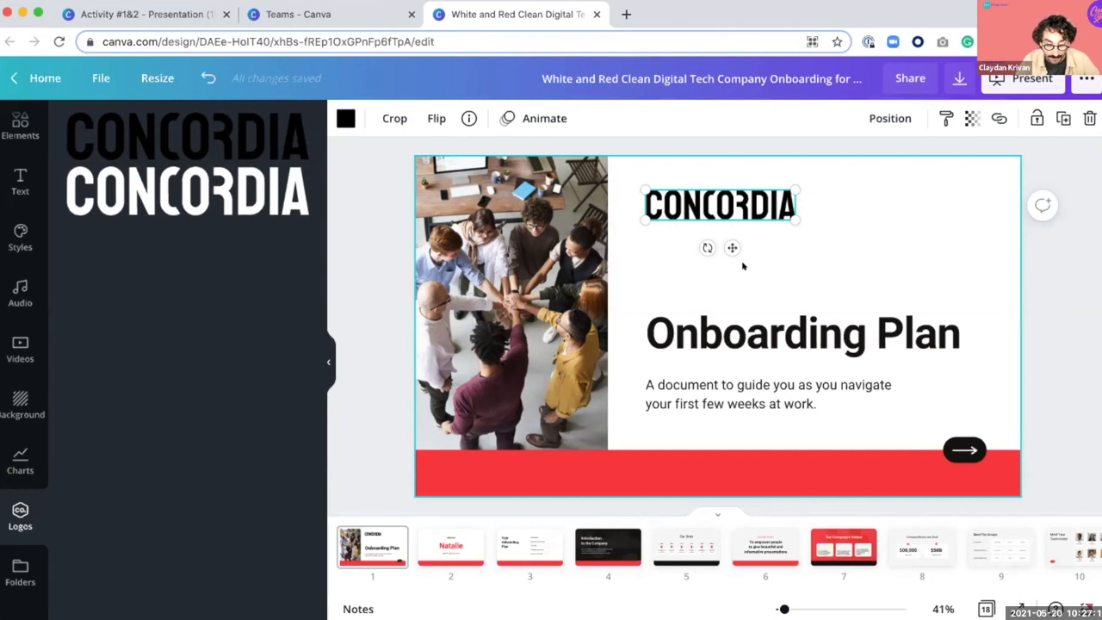
left_click(736, 272)
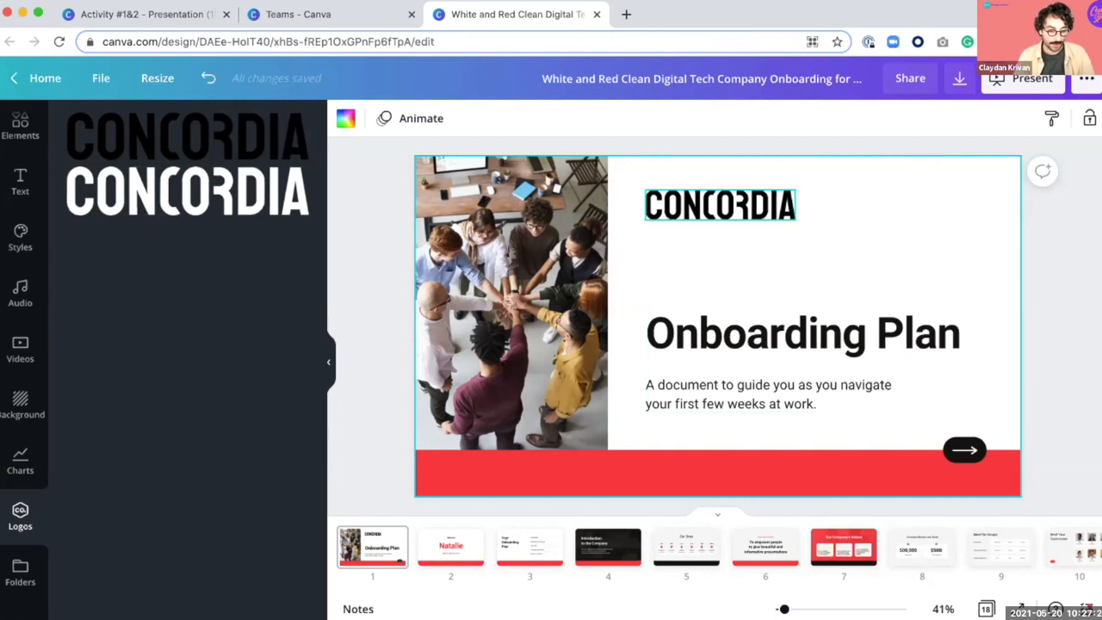
left_click(720, 206)
left_click_drag(671, 209, 675, 235)
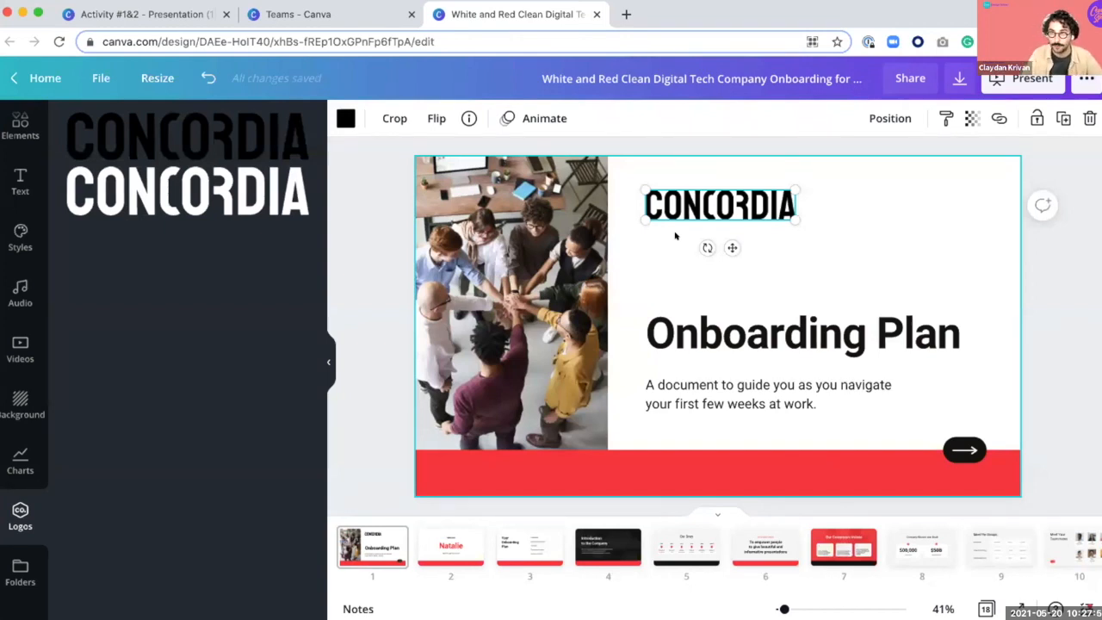
Step: Turn on the guides and rulers for the presentation
left_click(95, 78)
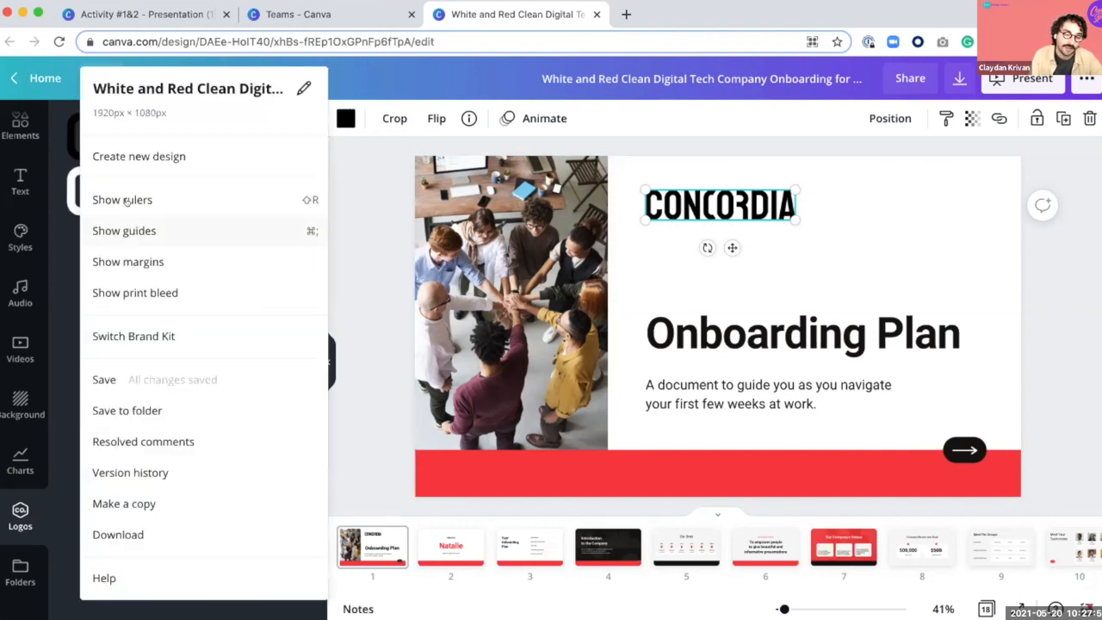
left_click(136, 228)
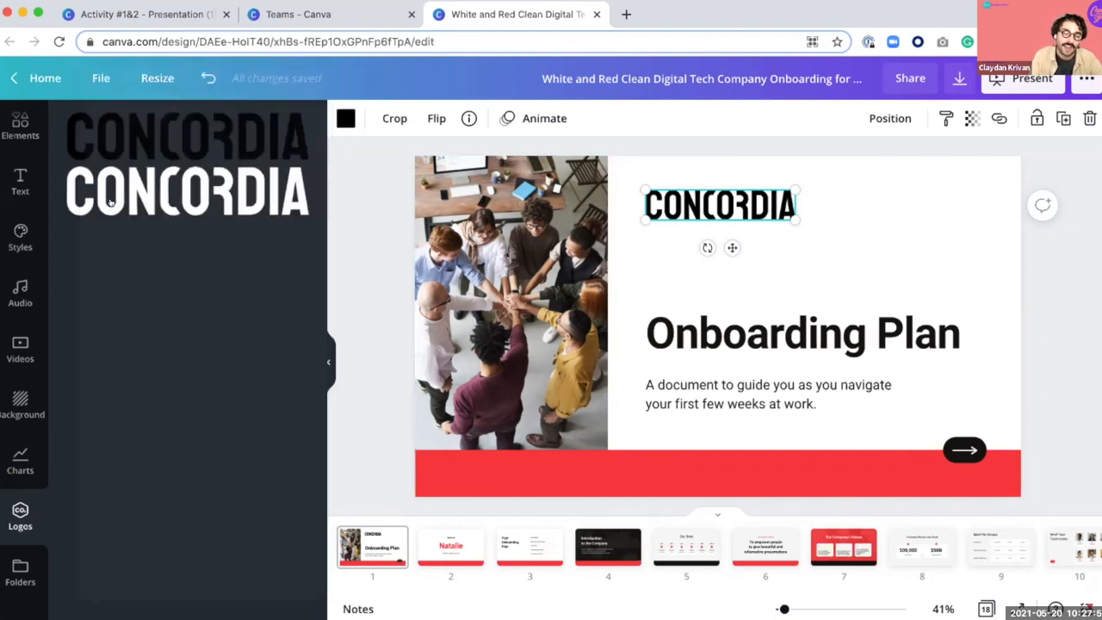
left_click(97, 77)
left_click(149, 200)
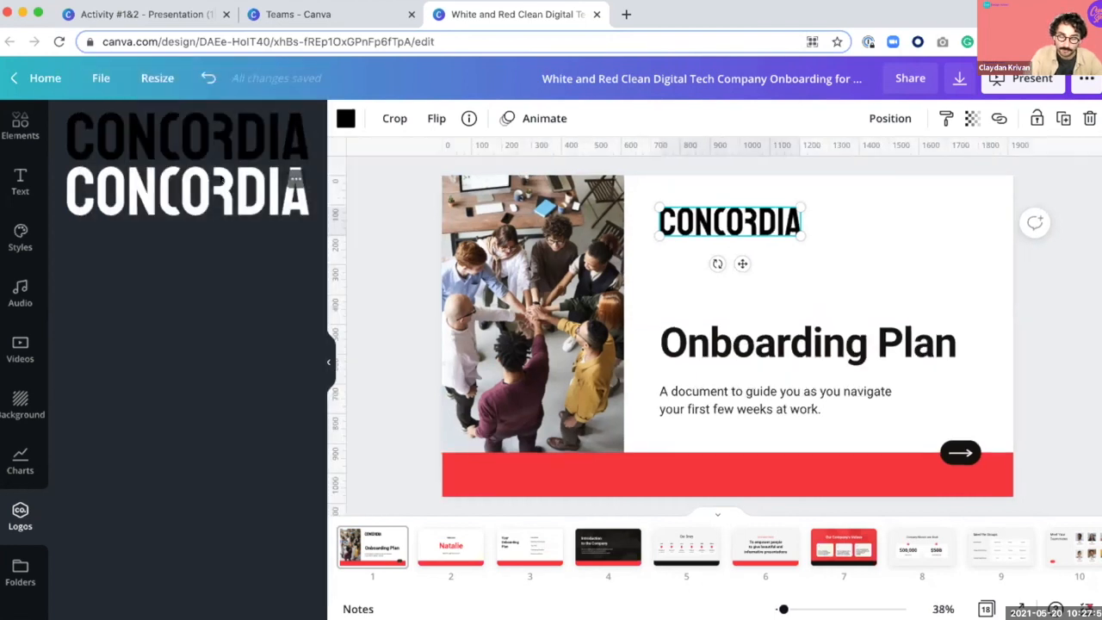
Step: Add horizontal guides at the logo's top and the red band's upper edge, and vertical guides at the photo's right edge and the arrow button
left_click_drag(705, 176, 707, 207)
left_click_drag(333, 186, 624, 185)
left_click_drag(918, 144, 918, 448)
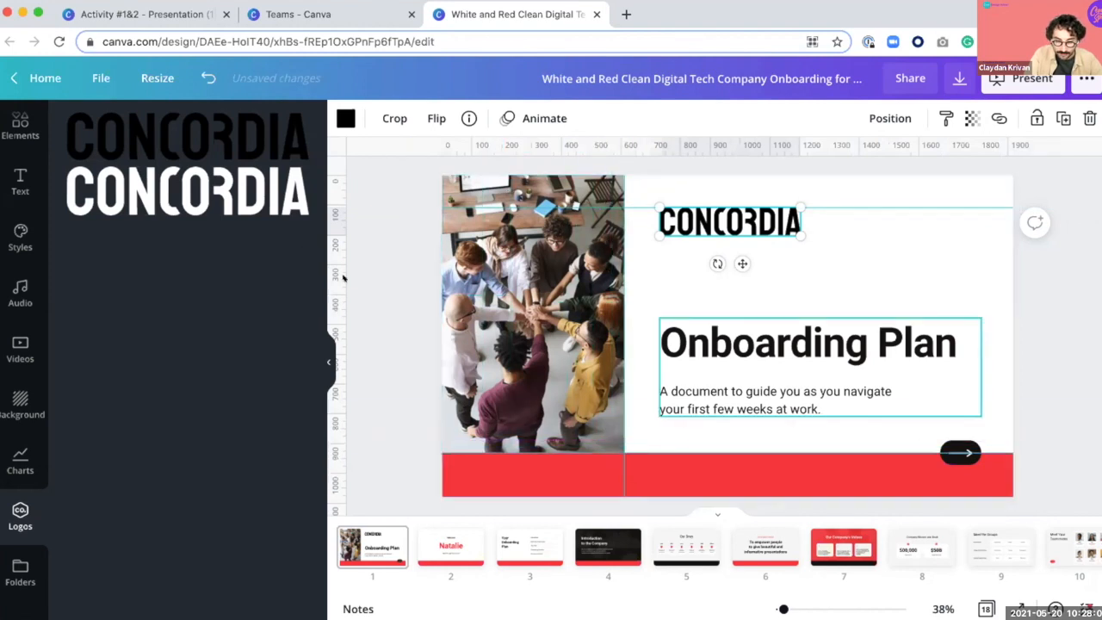
left_click_drag(333, 278, 955, 312)
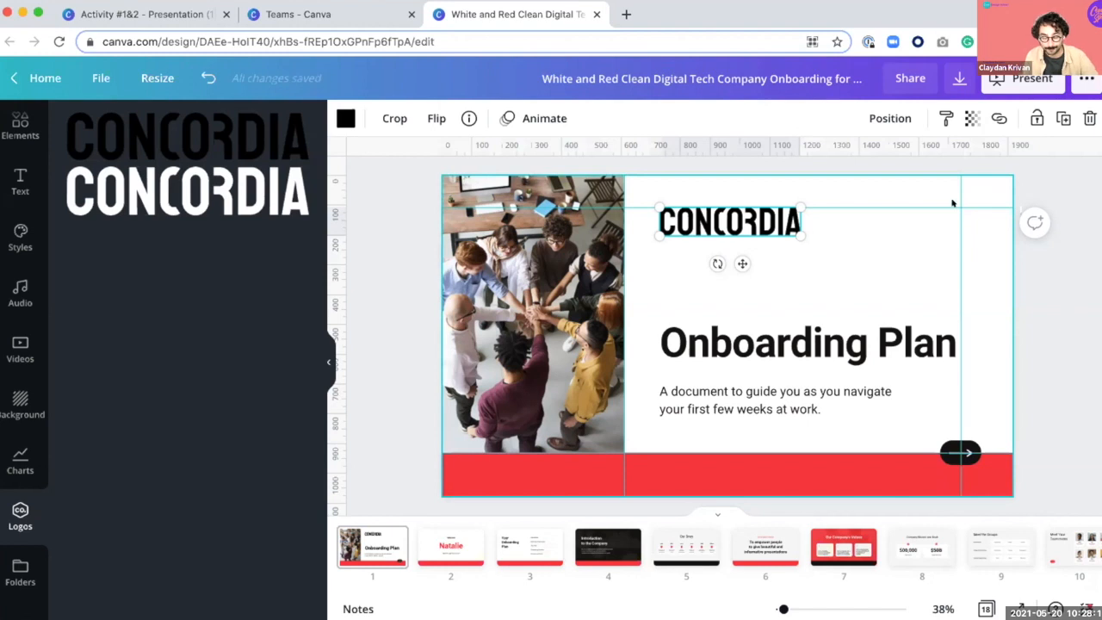
left_click(810, 272)
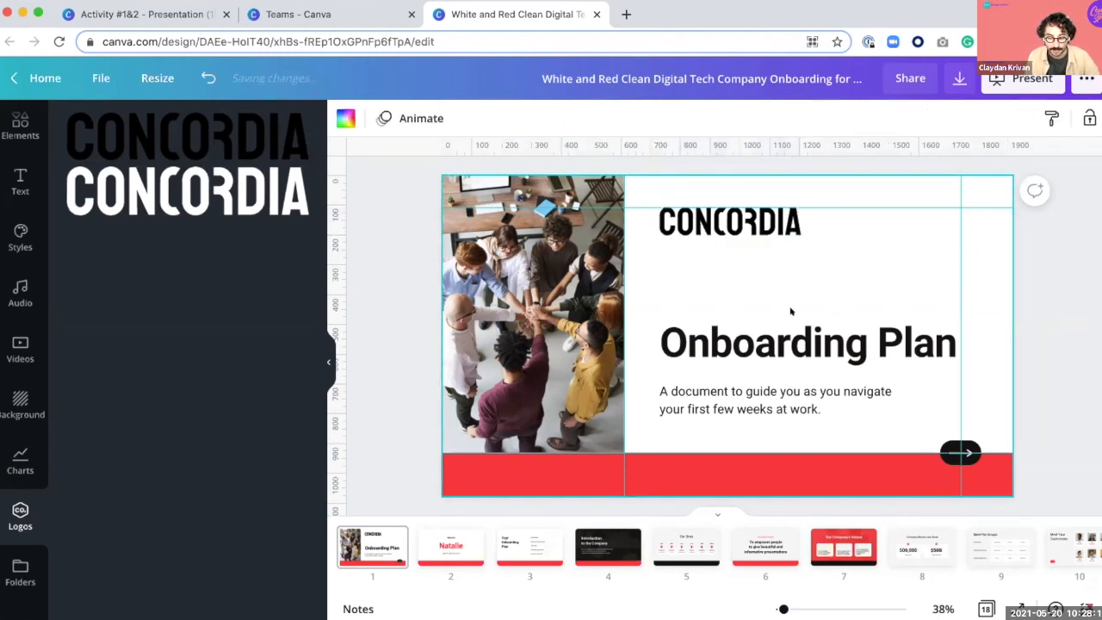
Step: Select the team photo on the first slide and search the photo library for "outdoors +river"
left_click(566, 349)
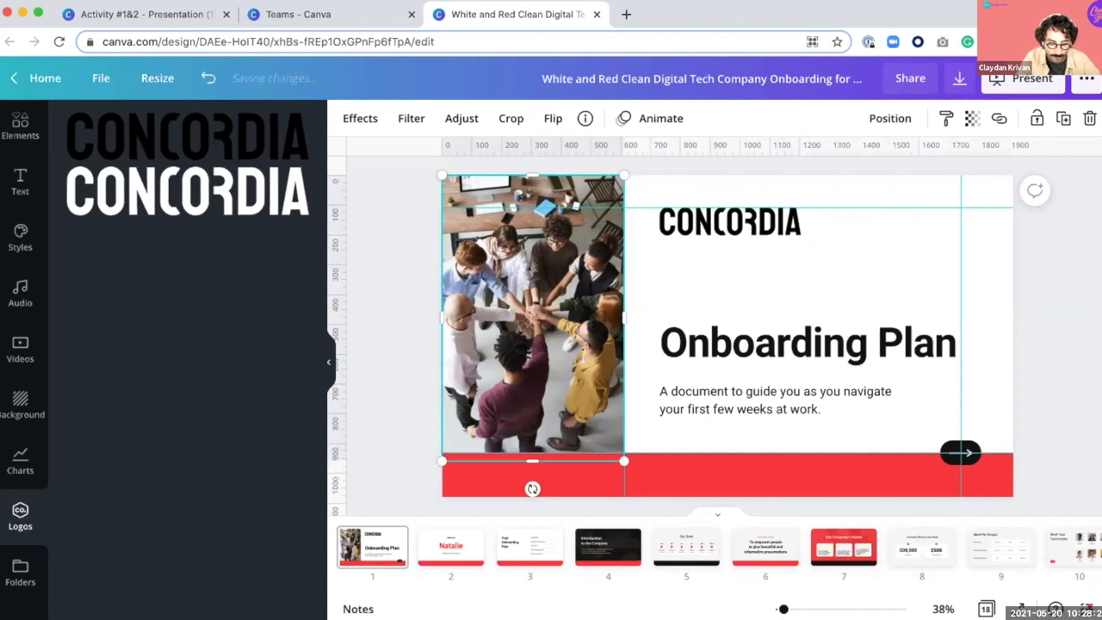
scroll(34, 174, "up", 3)
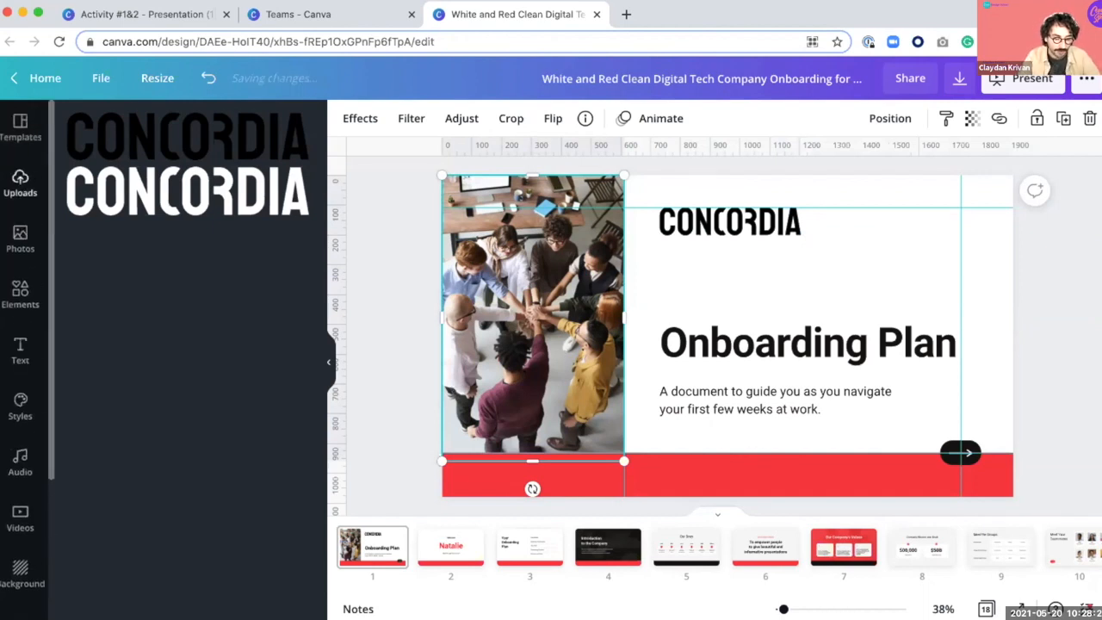
left_click(24, 237)
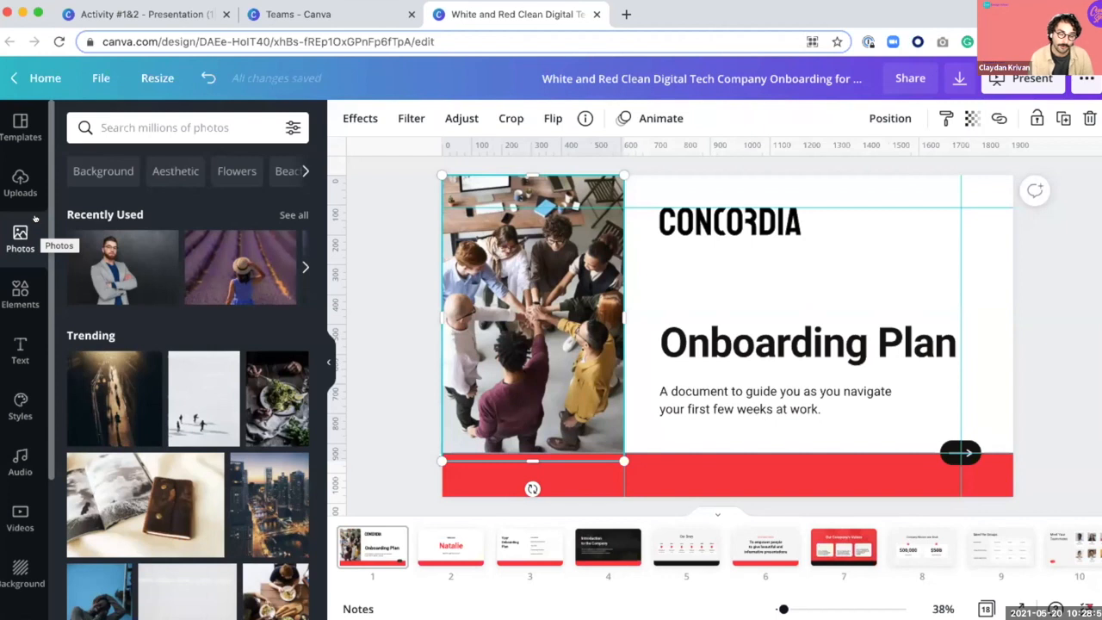
left_click(179, 127)
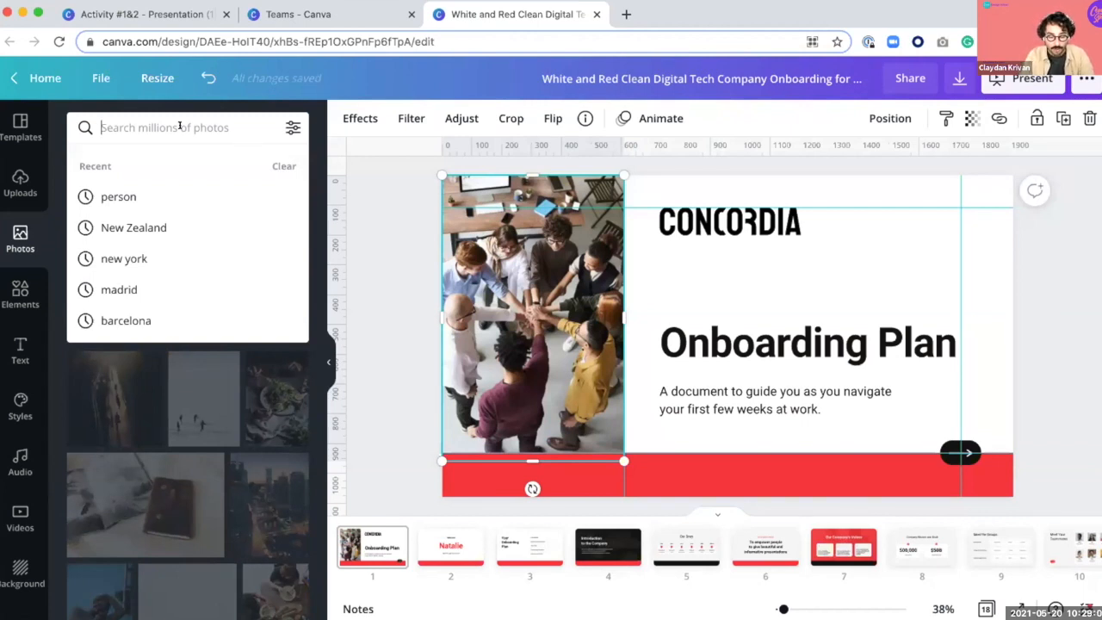
type("outdoors +")
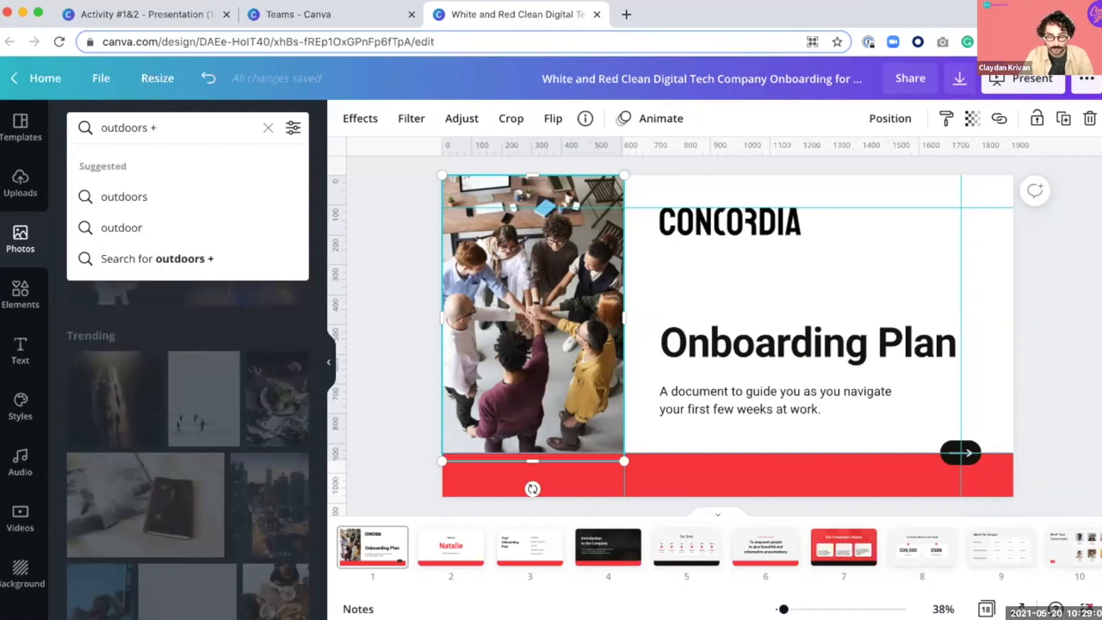
type("river")
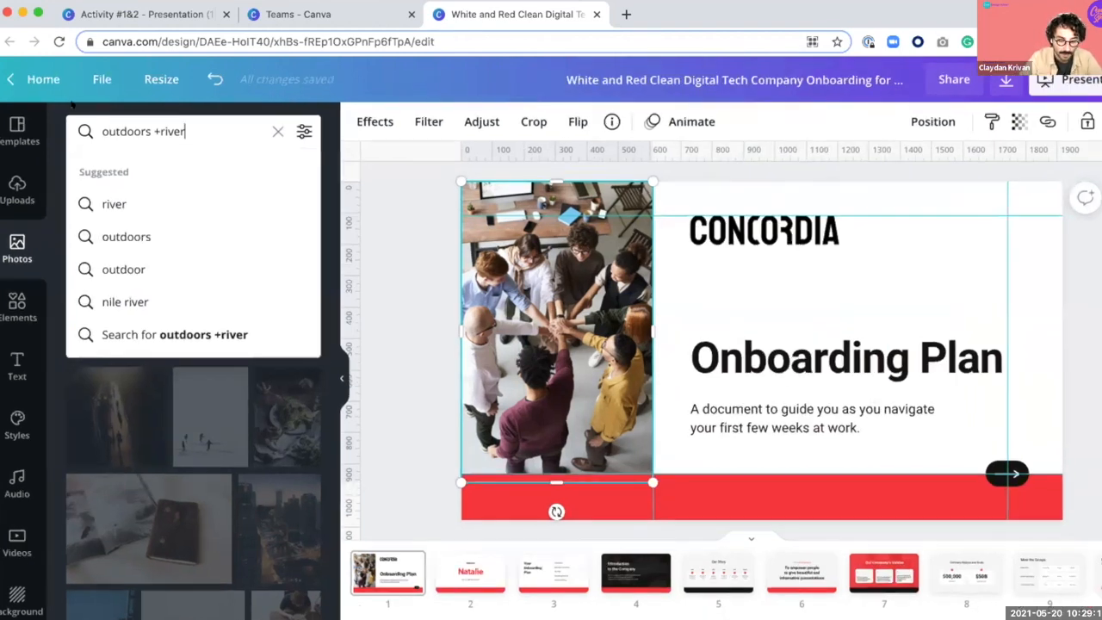
scroll(72, 103, "up", 2)
scroll(72, 103, "down", 5)
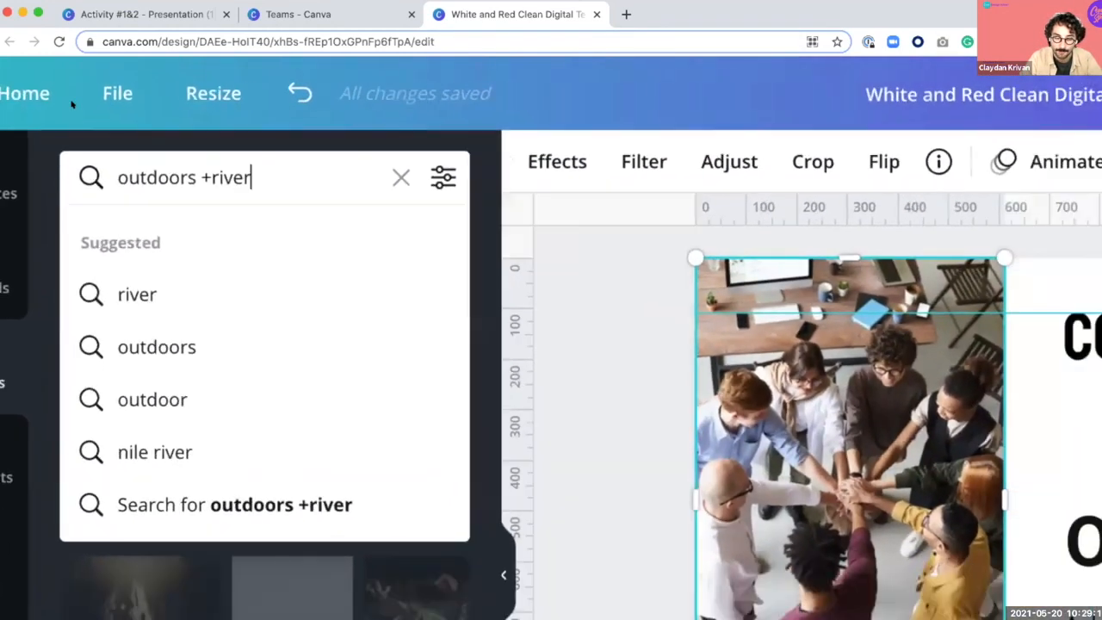
key("Return")
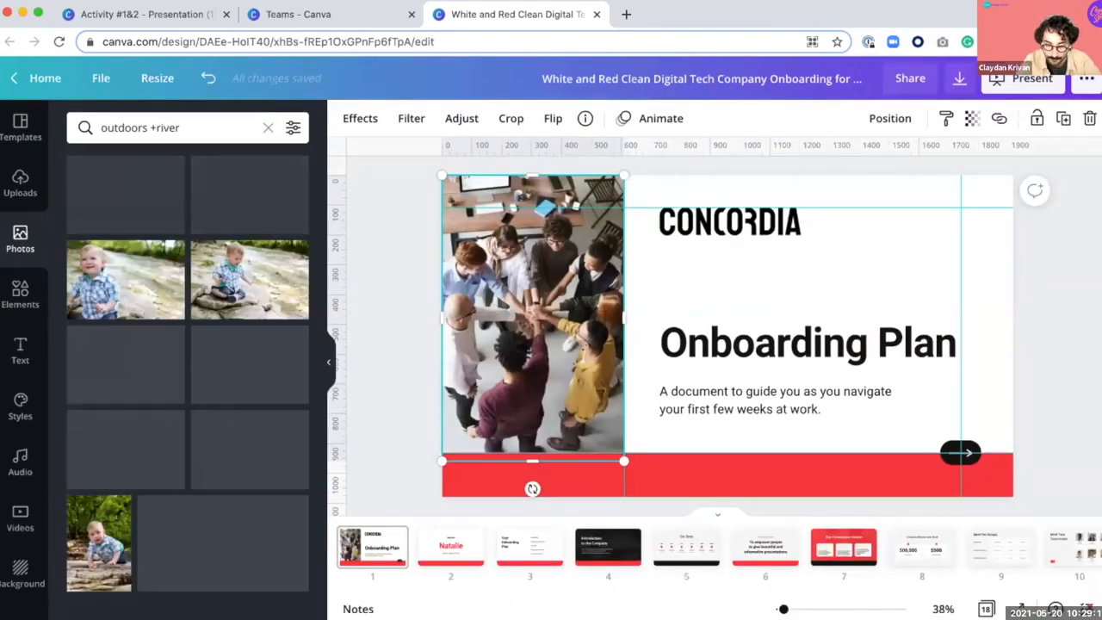
Step: Replace the first slide's team photo with the rocky mountain river photo and shift its crop to show the trees and stream
scroll(135, 390, "down", 5)
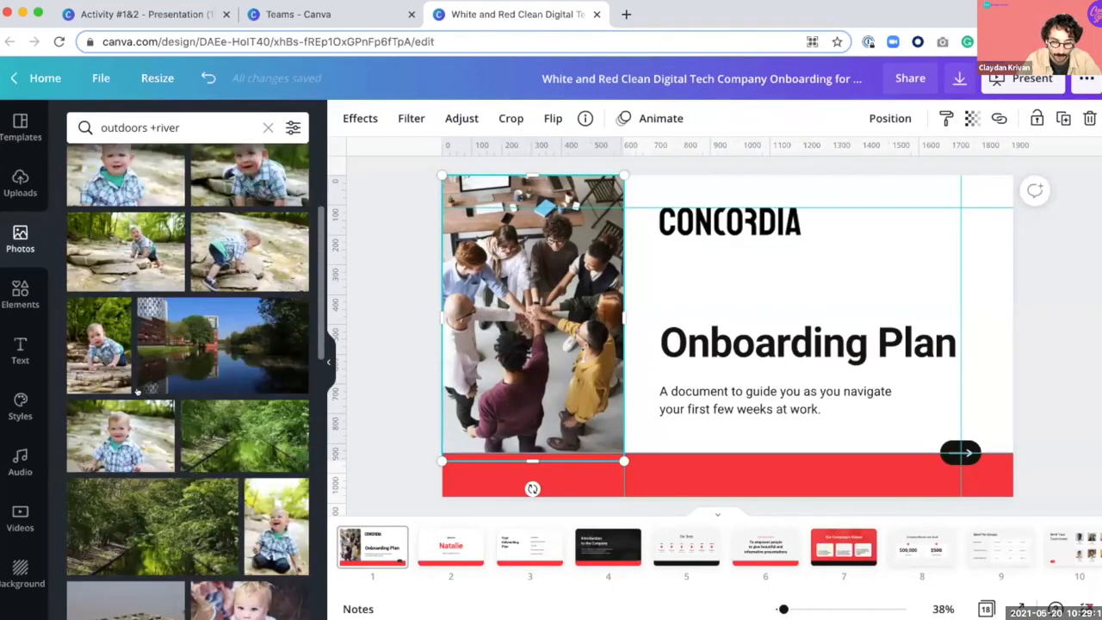
scroll(136, 394, "down", 5)
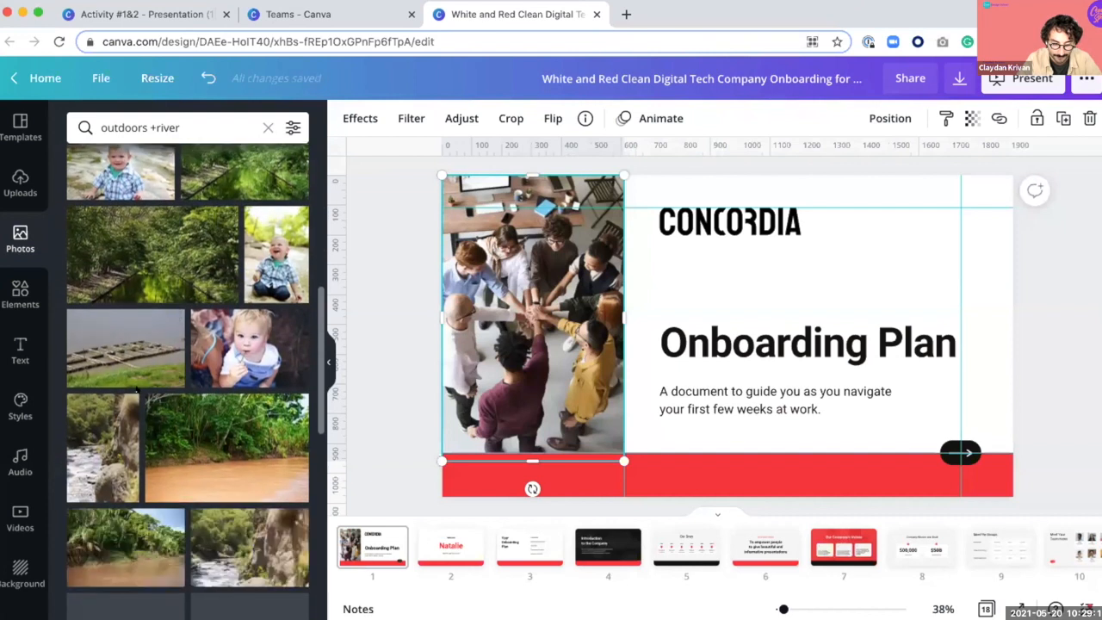
scroll(212, 275, "down", 5)
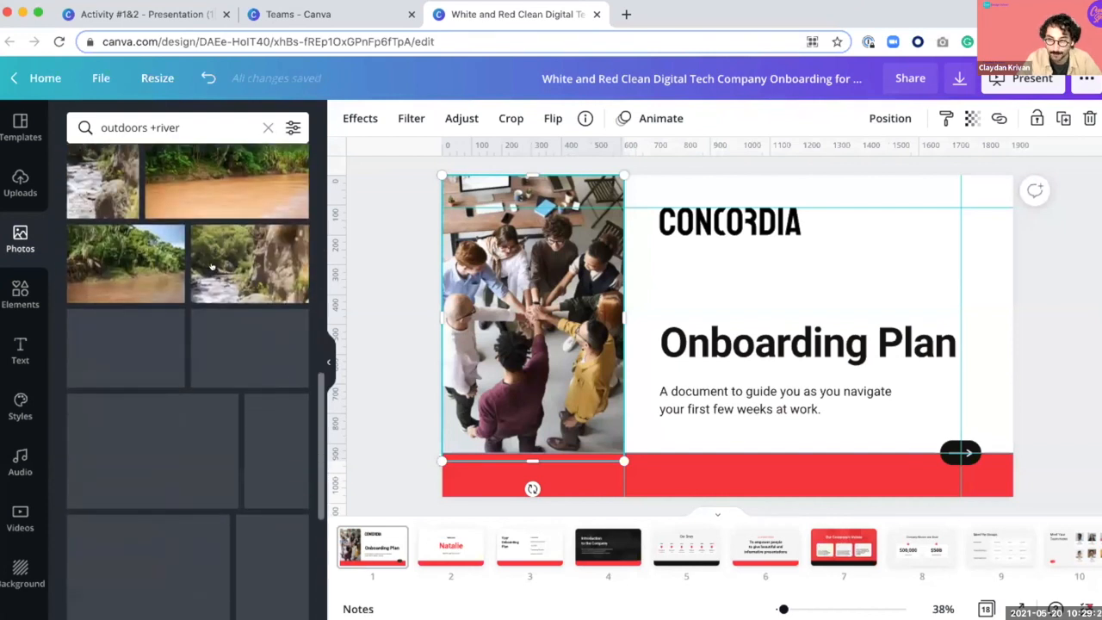
scroll(212, 266, "down", 2)
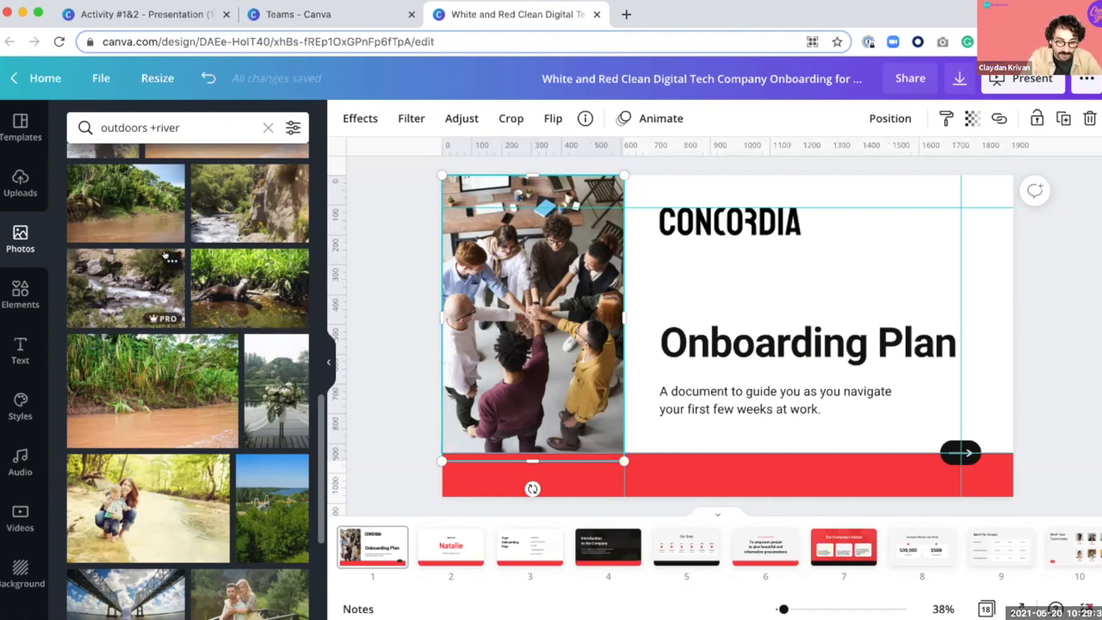
left_click(171, 258)
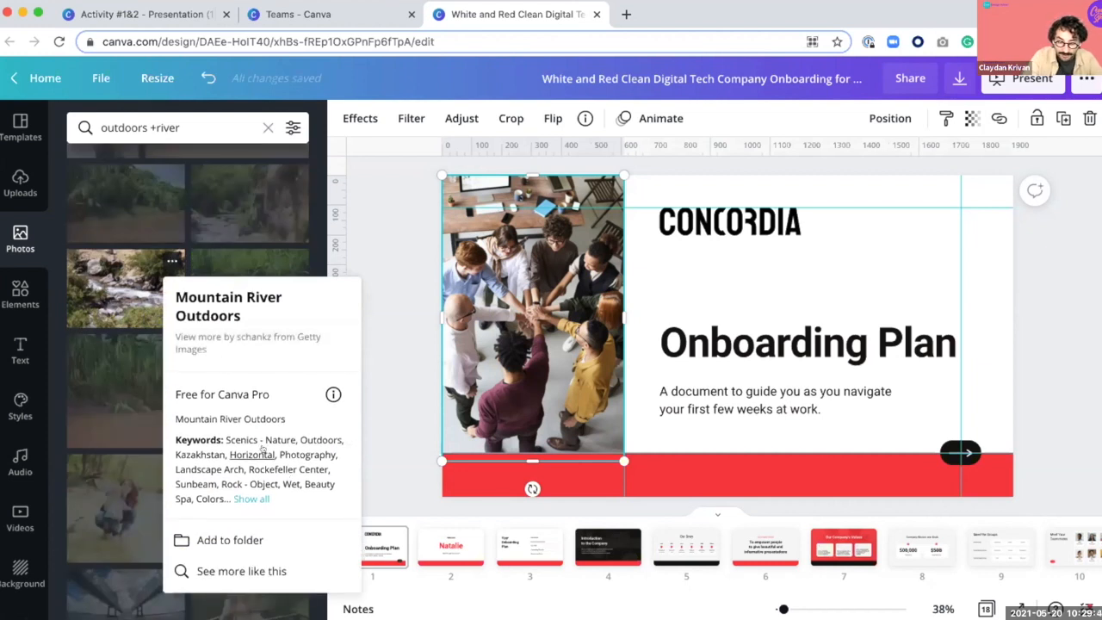
left_click(59, 277)
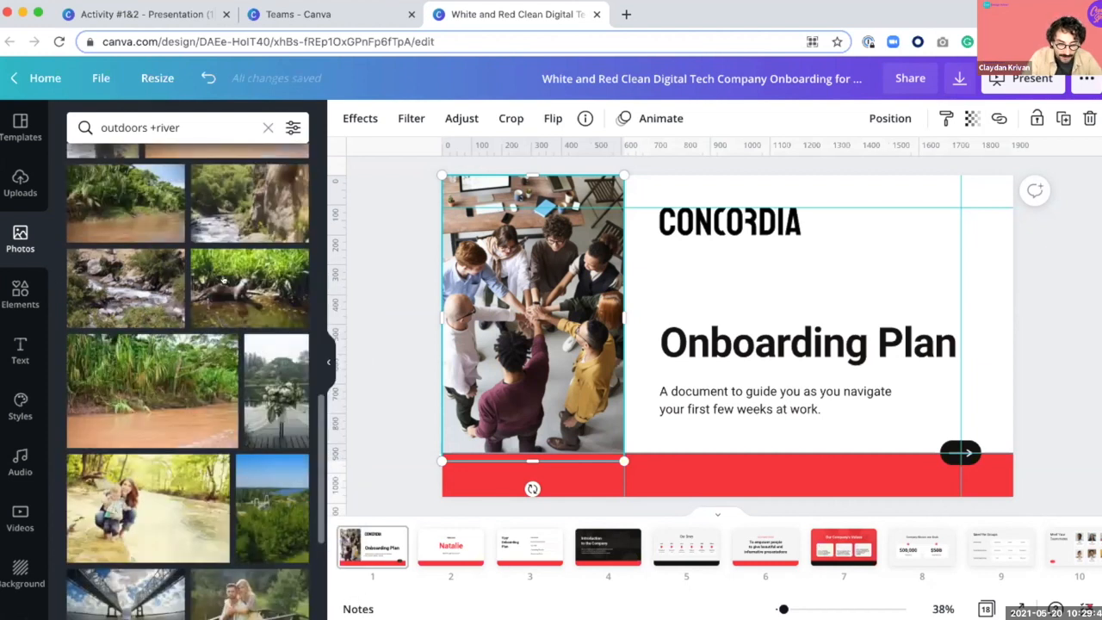
left_click_drag(268, 200, 466, 242)
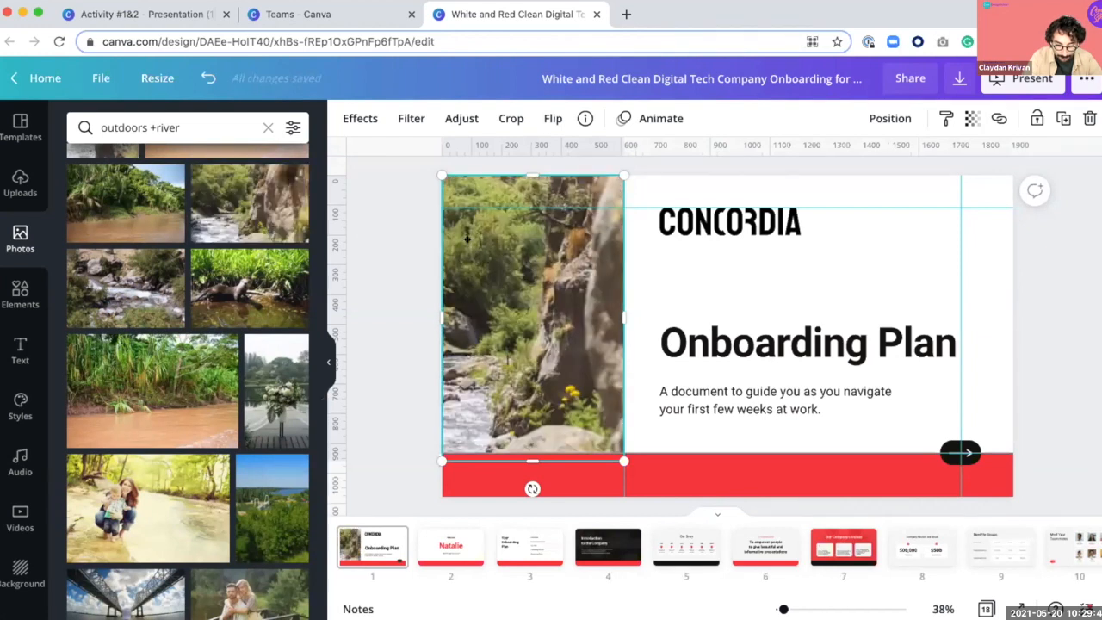
double_click(467, 242)
left_click_drag(570, 250, 622, 250)
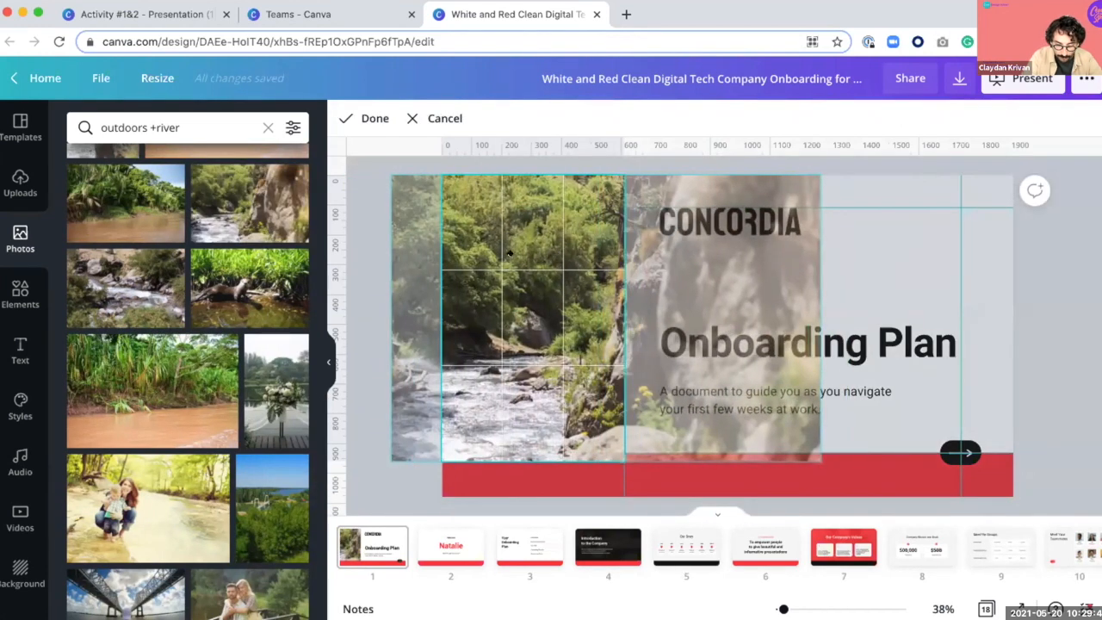
left_click(343, 239)
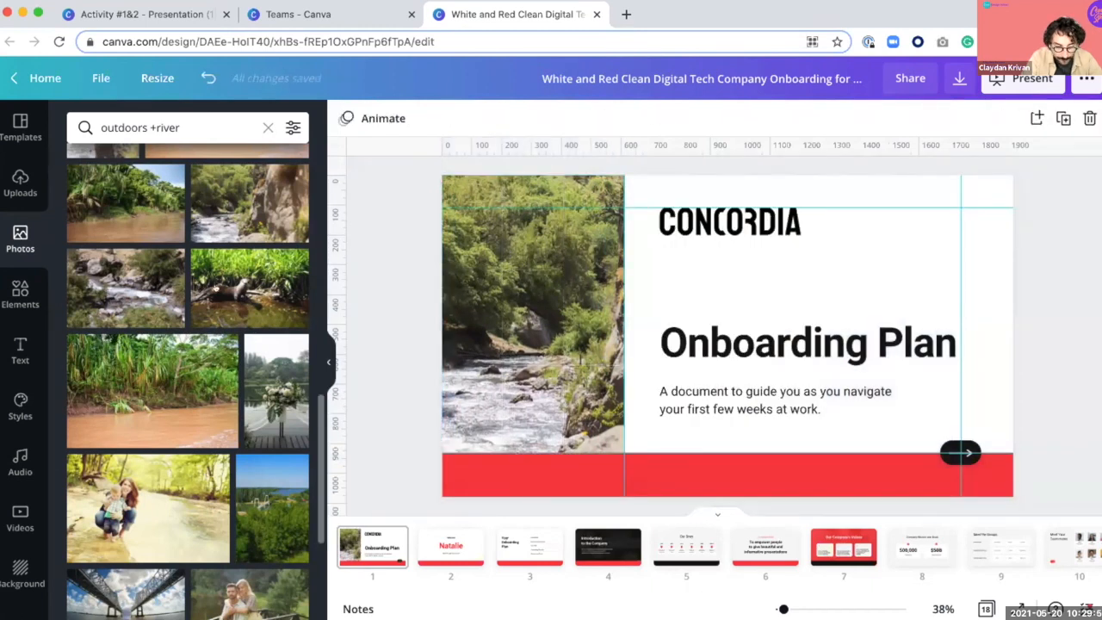
Step: Add the mountain river photo used on the slide to the "Approved Brand Ph..." folder
left_click(295, 177)
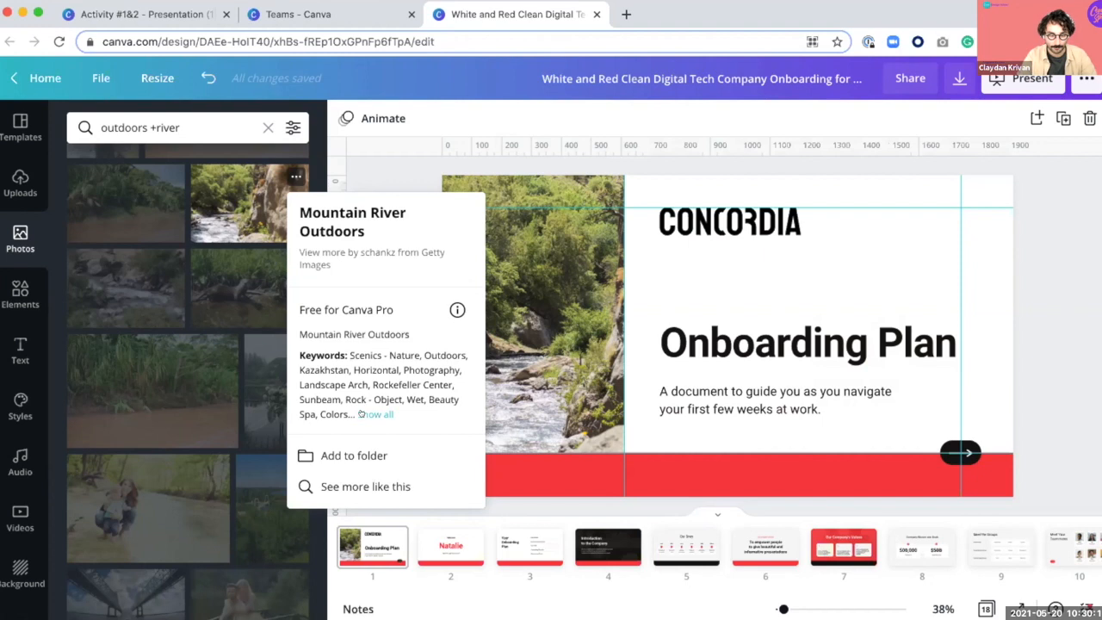
left_click(340, 455)
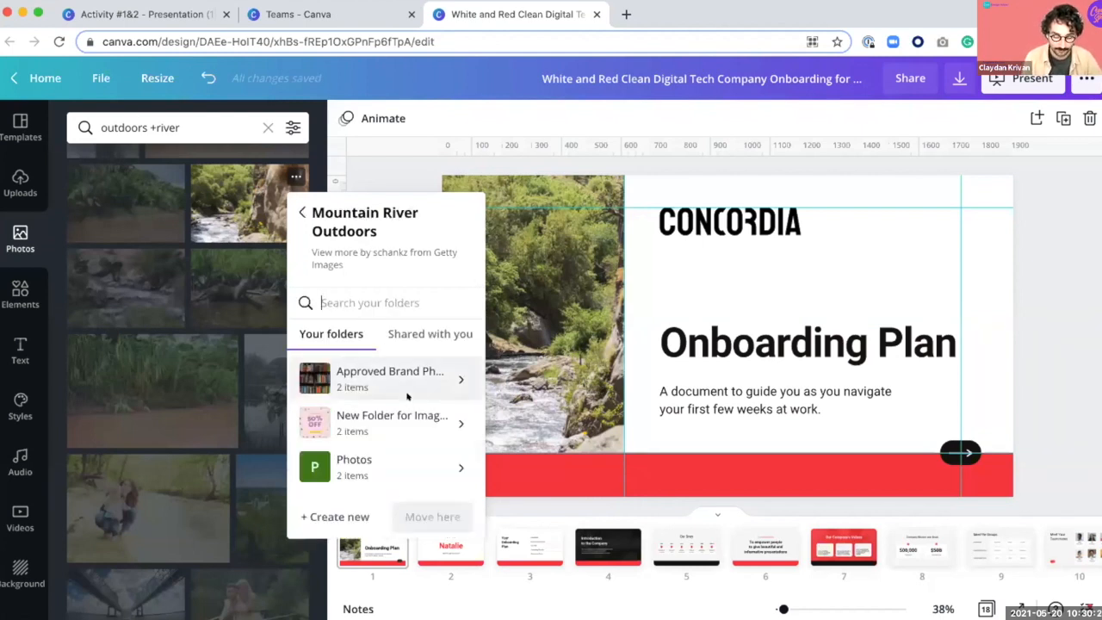
left_click(387, 338)
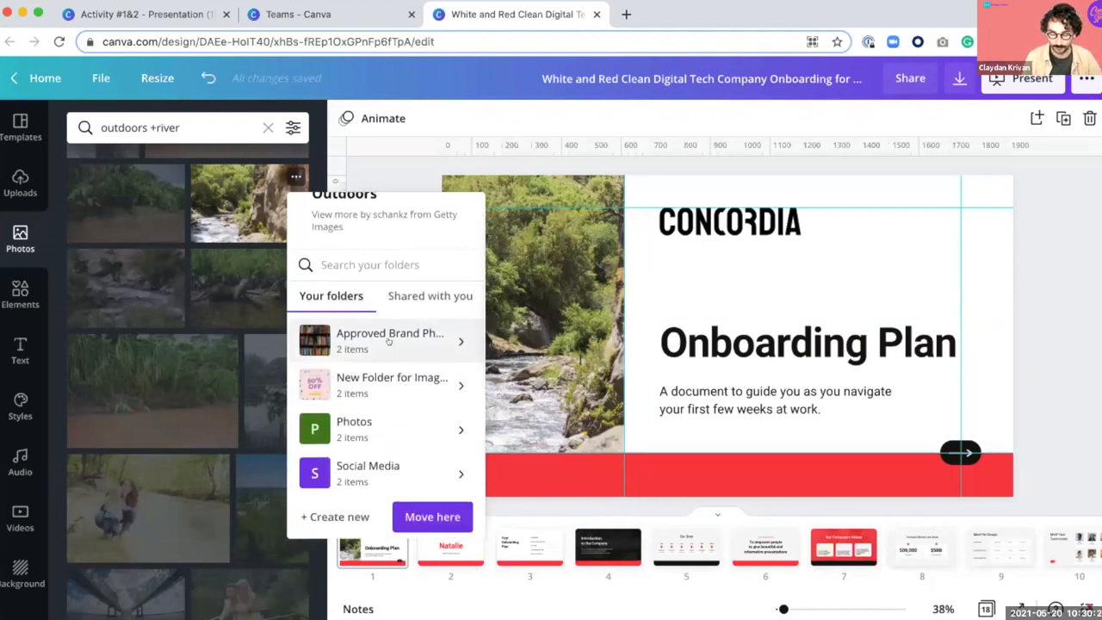
left_click(433, 506)
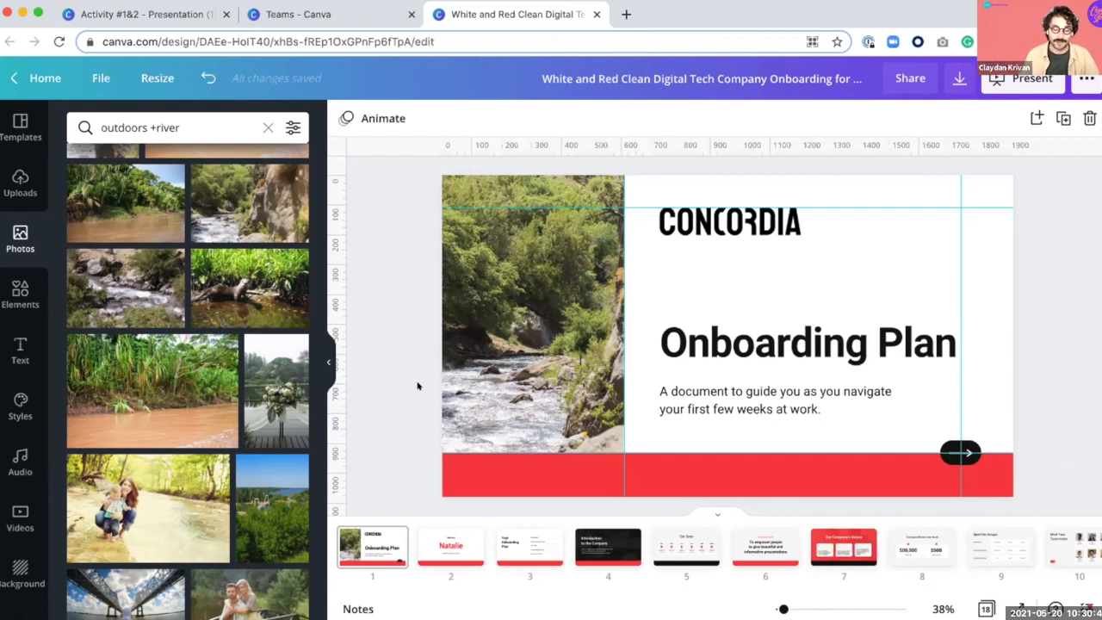
Step: Replace the text under the "Onboarding Plan" title with "Welcome to the team, we're so excited to have you onboard."
left_click(700, 397)
double_click(701, 398)
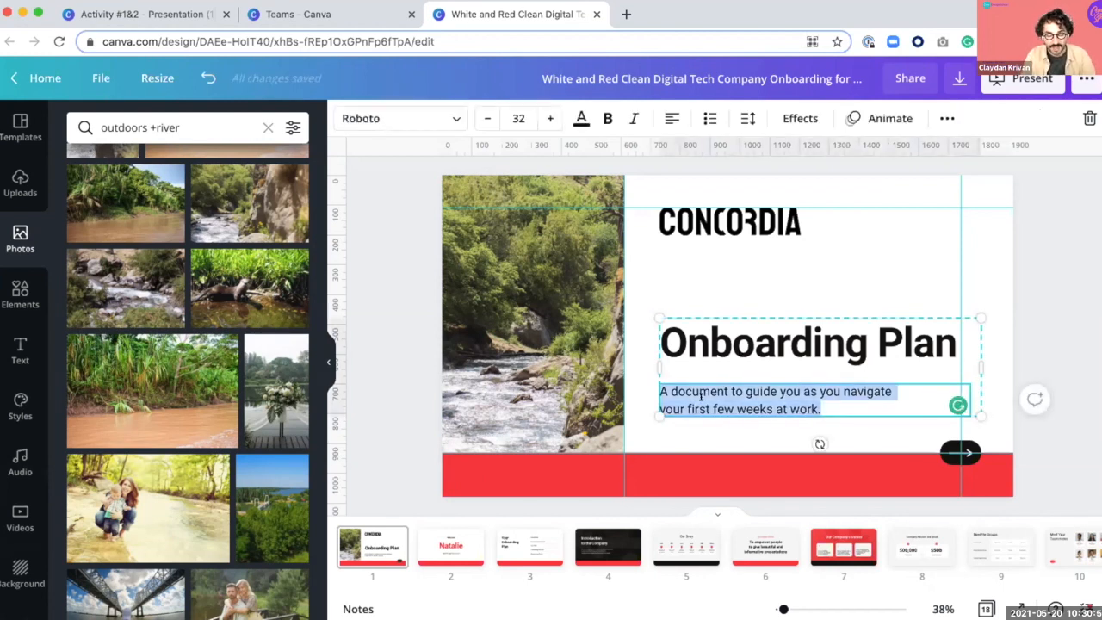
type("Welcome to the team, we're so excited to have you onboard.")
left_click(726, 433)
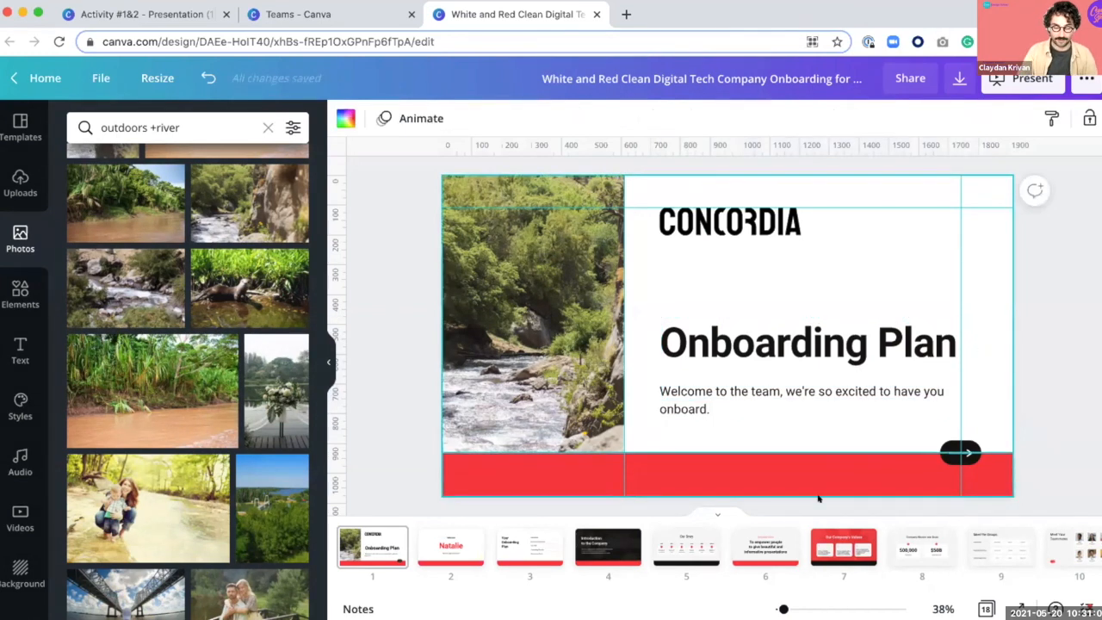
Step: Switch the styles to the Go Anywhere Campaign brand kit and apply its Staatliches and TT Commons fonts to all pages
left_click(800, 474)
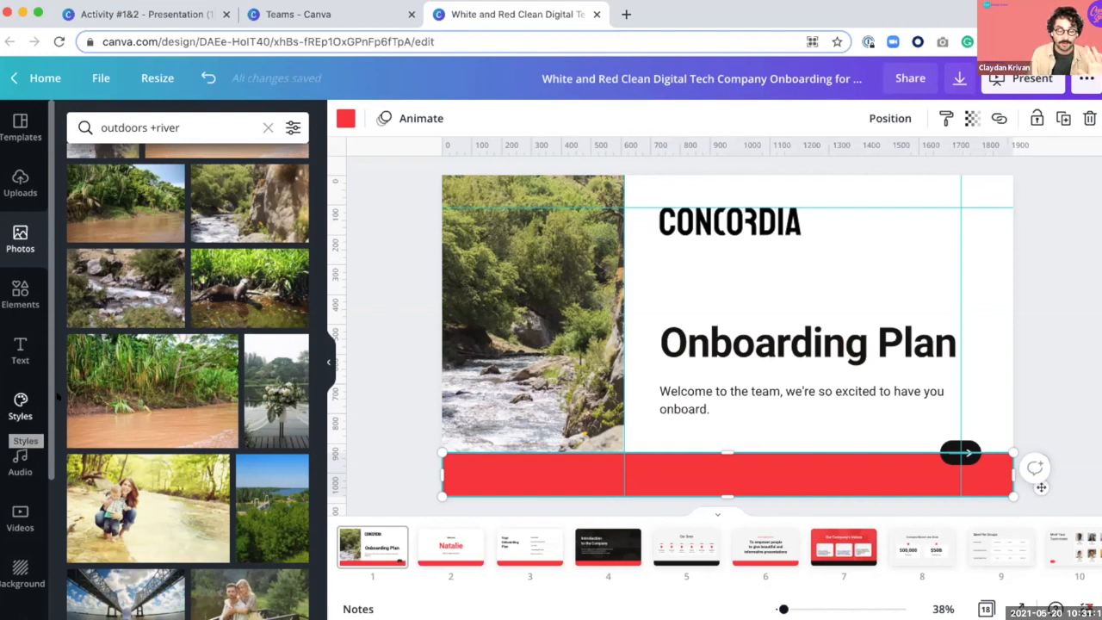
left_click(20, 404)
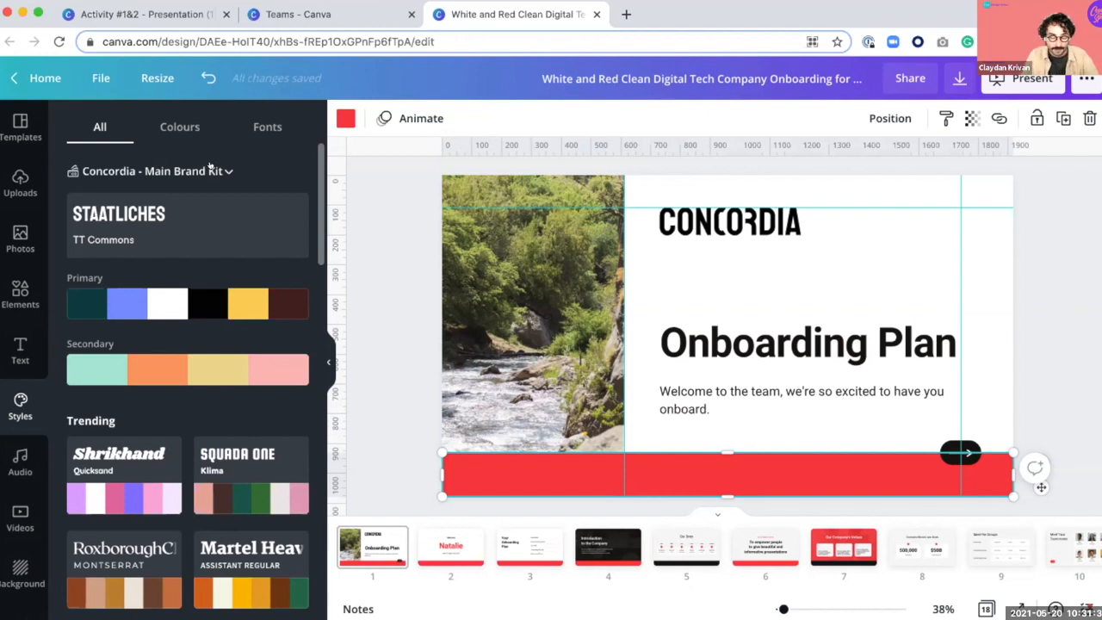
left_click(210, 166)
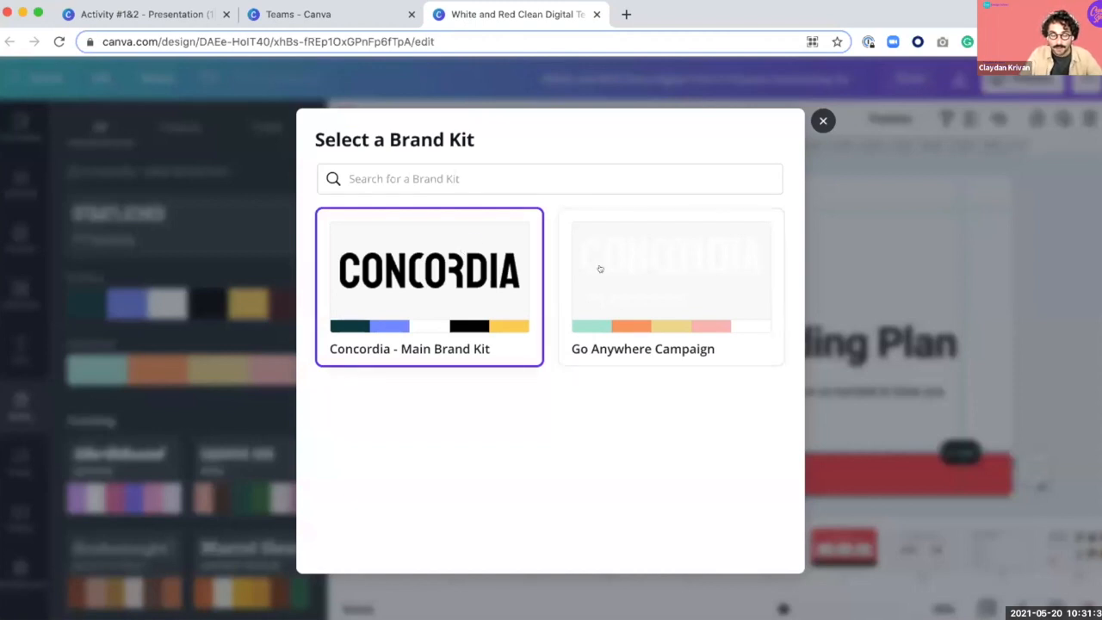
left_click(650, 262)
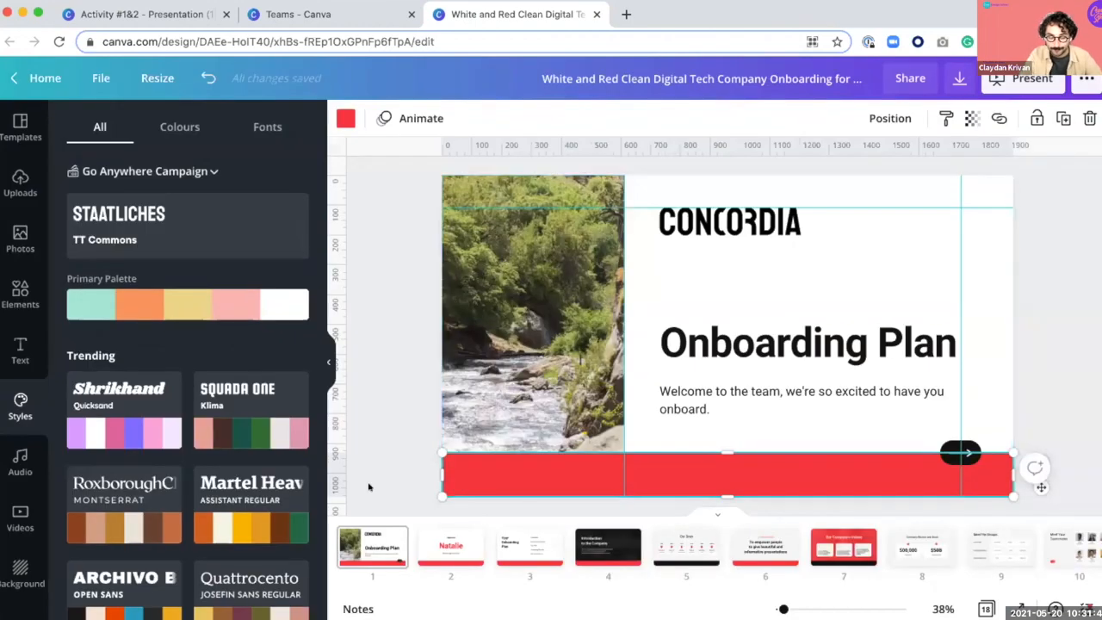
left_click(137, 239)
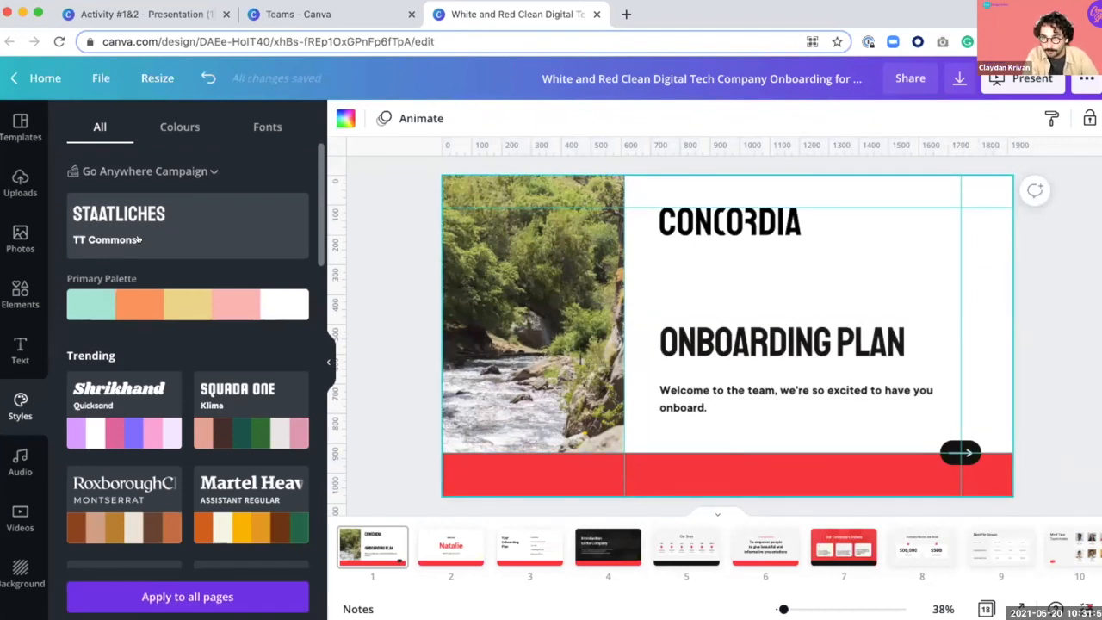
left_click(143, 594)
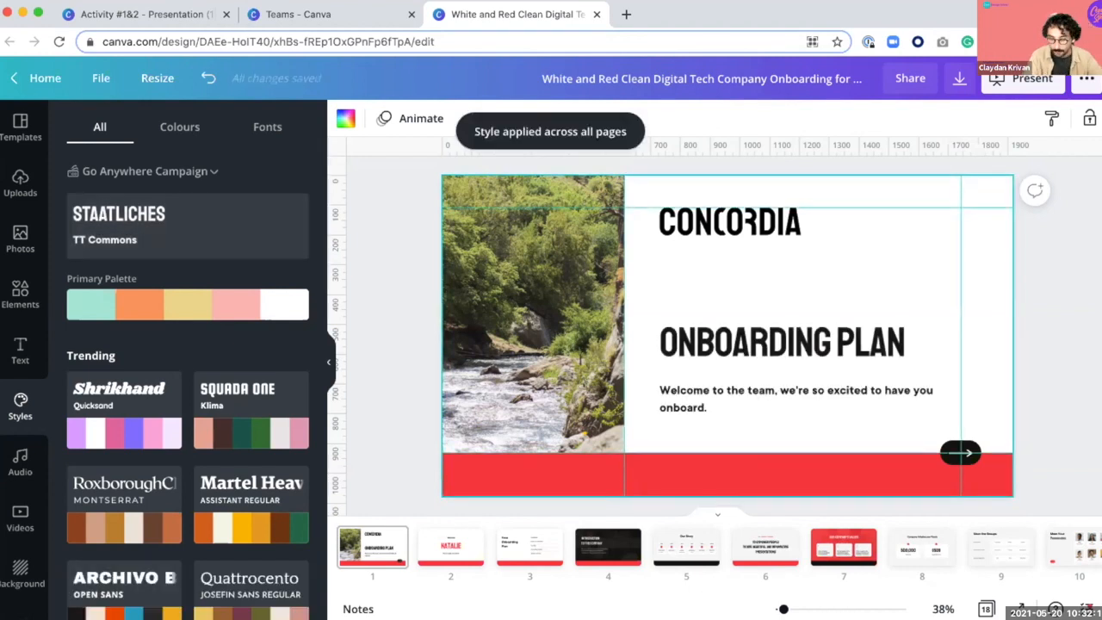
Step: Apply the campaign's primary palette to the first slide and shuffle it to a white background, orange text and pink band
left_click(152, 291)
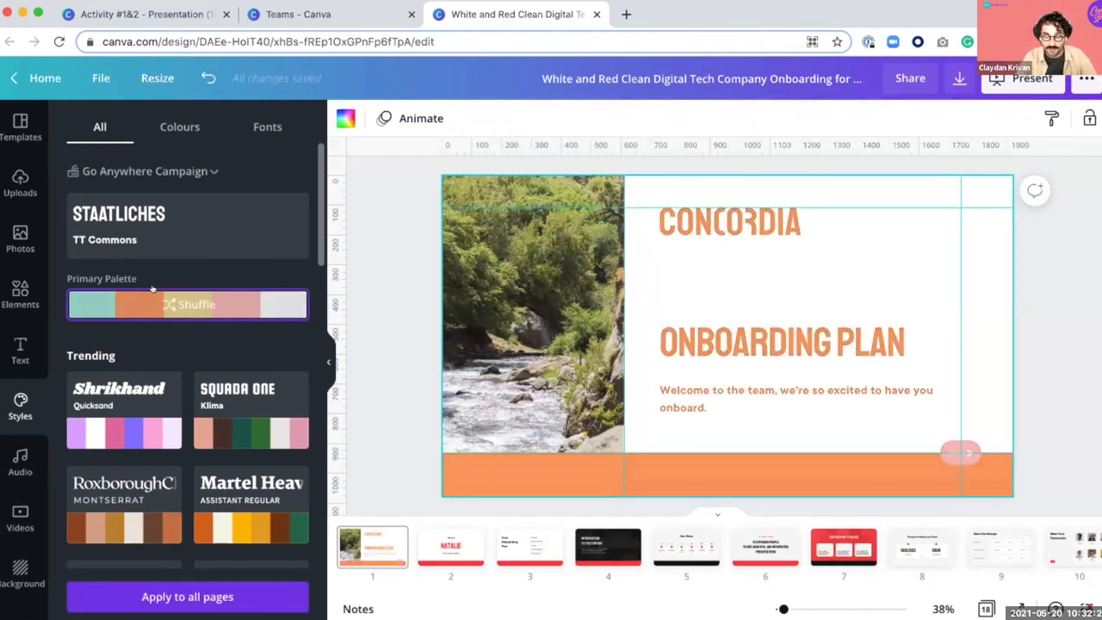
left_click(152, 290)
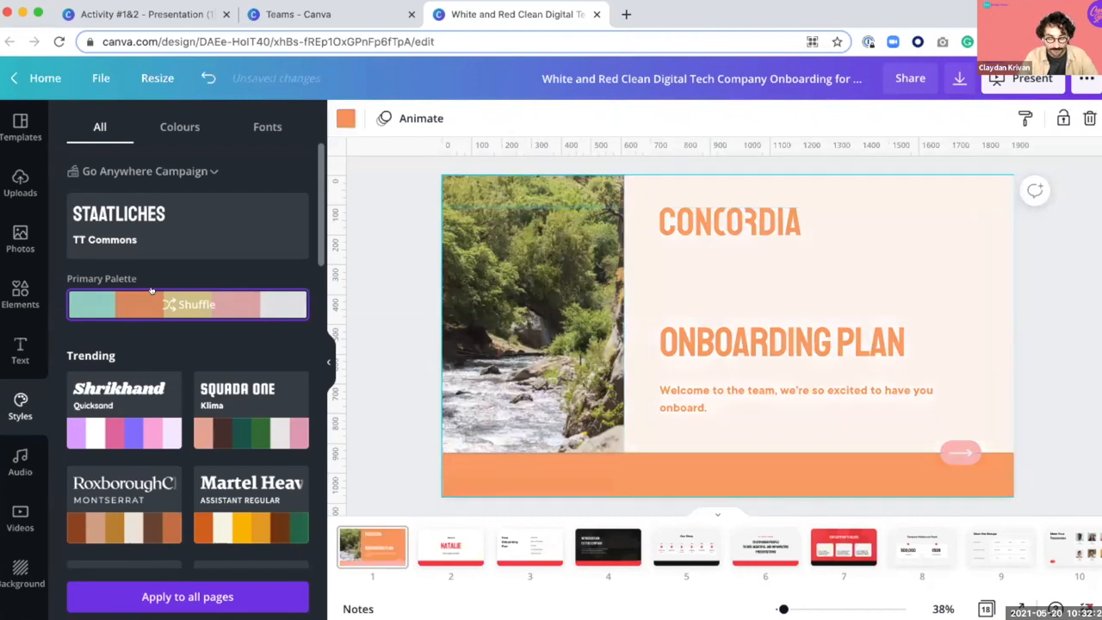
left_click(151, 291)
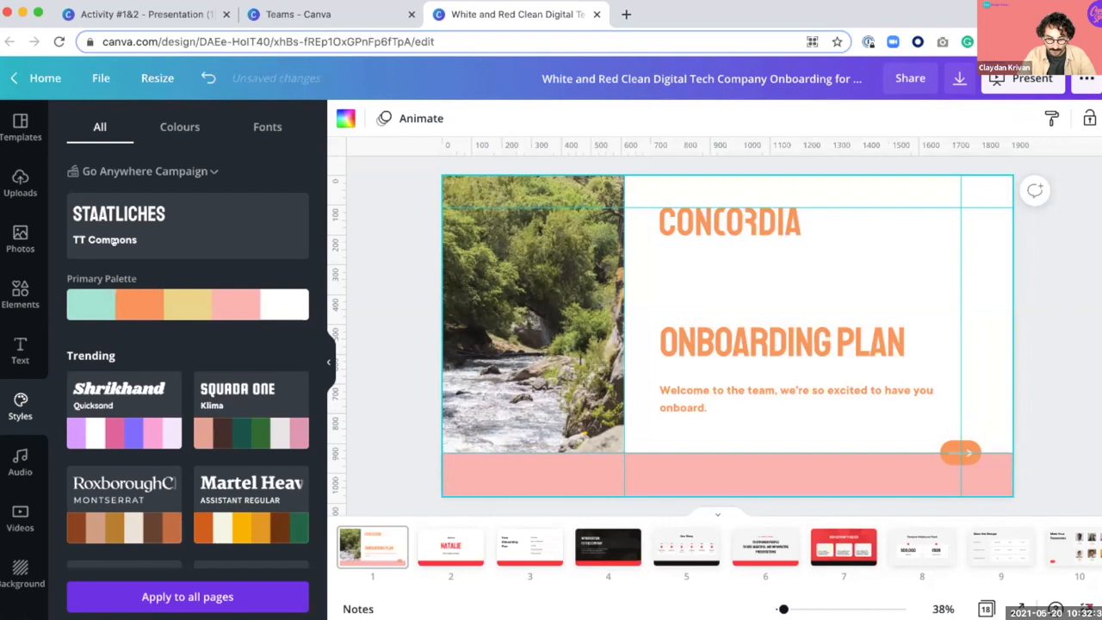
left_click(926, 463)
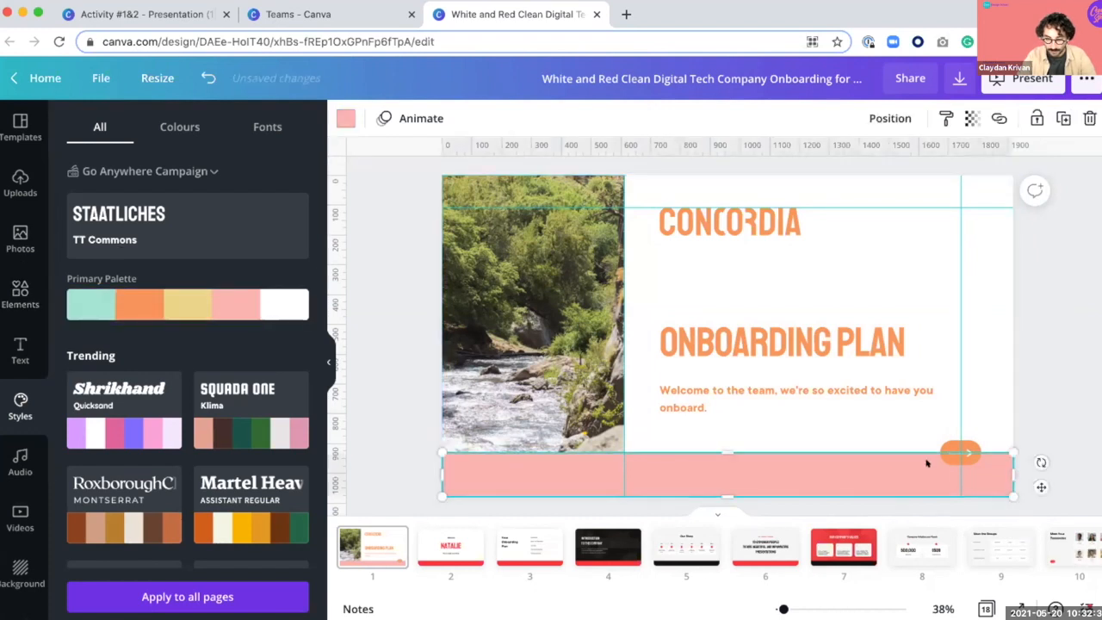
left_click(1075, 398)
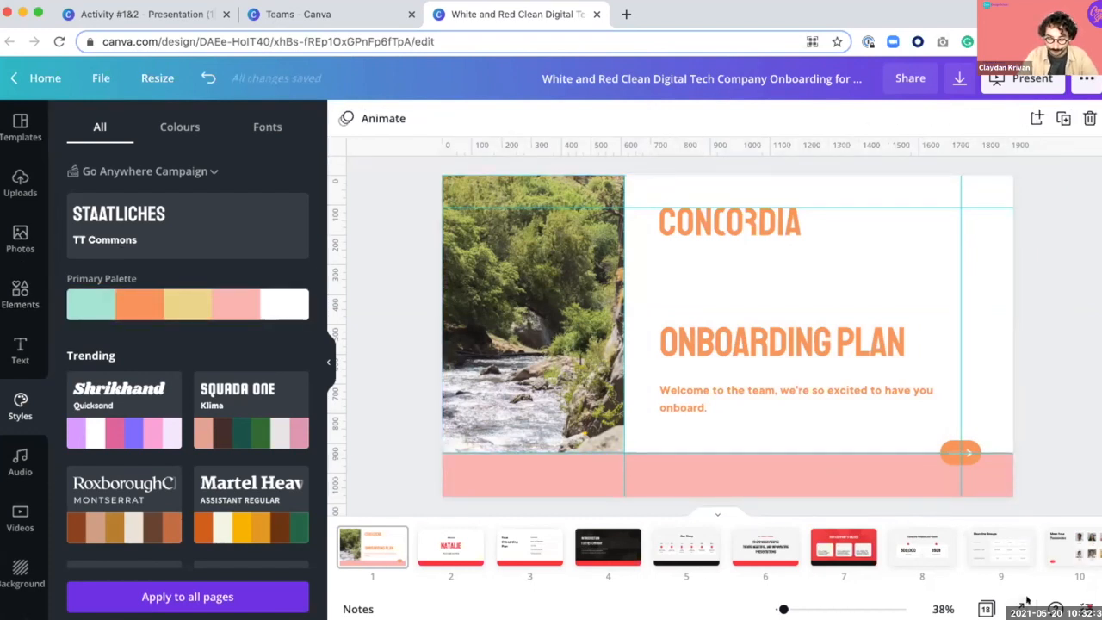
Step: Replace the large placeholder name on slide 2 with the new team member's first name
left_click(456, 544)
left_click(738, 302)
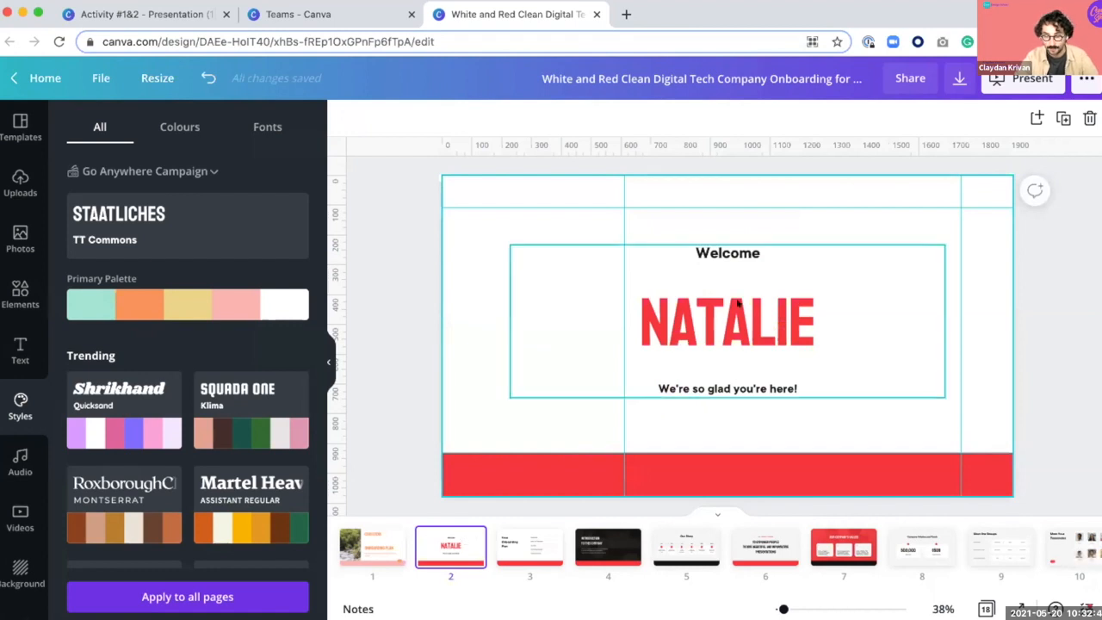
left_click(737, 301)
left_click(737, 301)
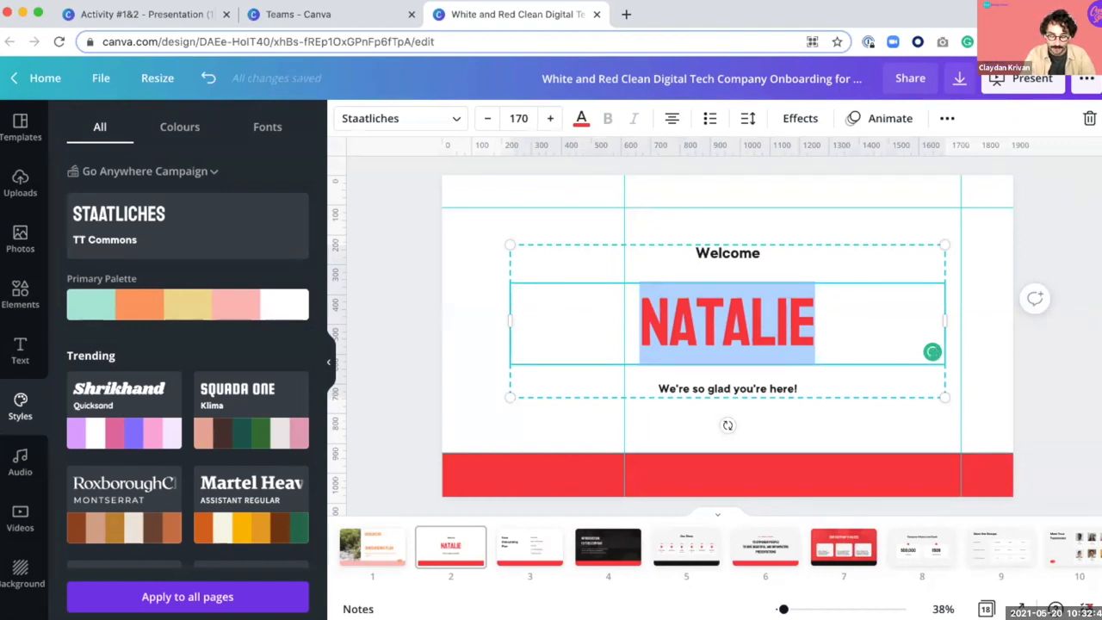
type("CLAYDAN")
left_click(986, 261)
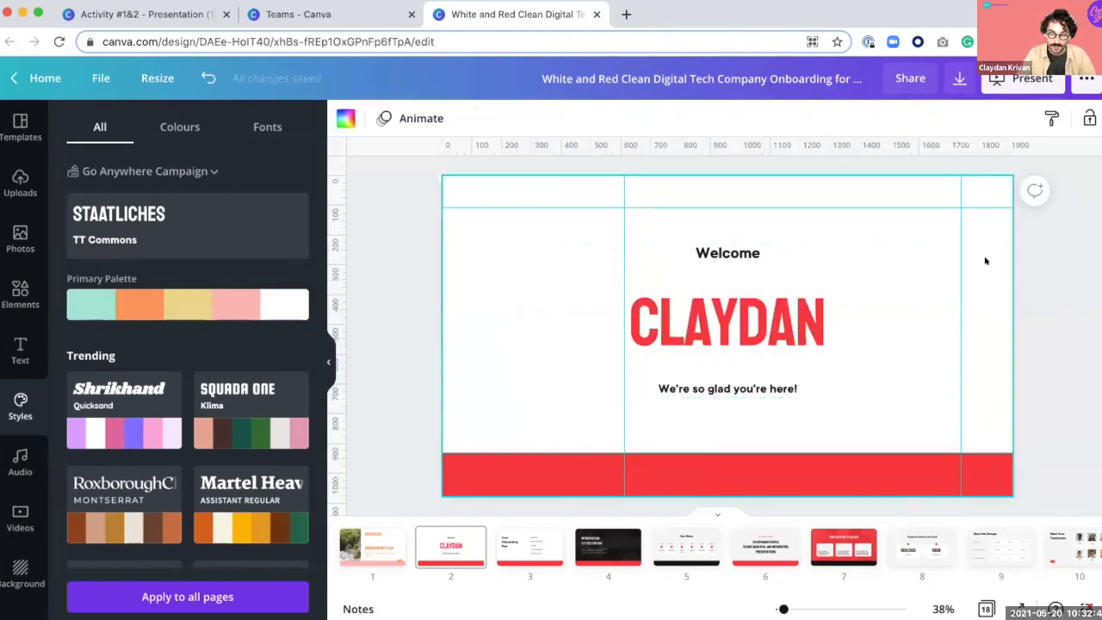
Step: Left-align the name, the "Welcome" line and the "We're so glad you're here!" line on slide 2
left_click(852, 285)
left_click(672, 118)
left_click(643, 254)
left_click(672, 118)
left_click(689, 392)
left_click(671, 118)
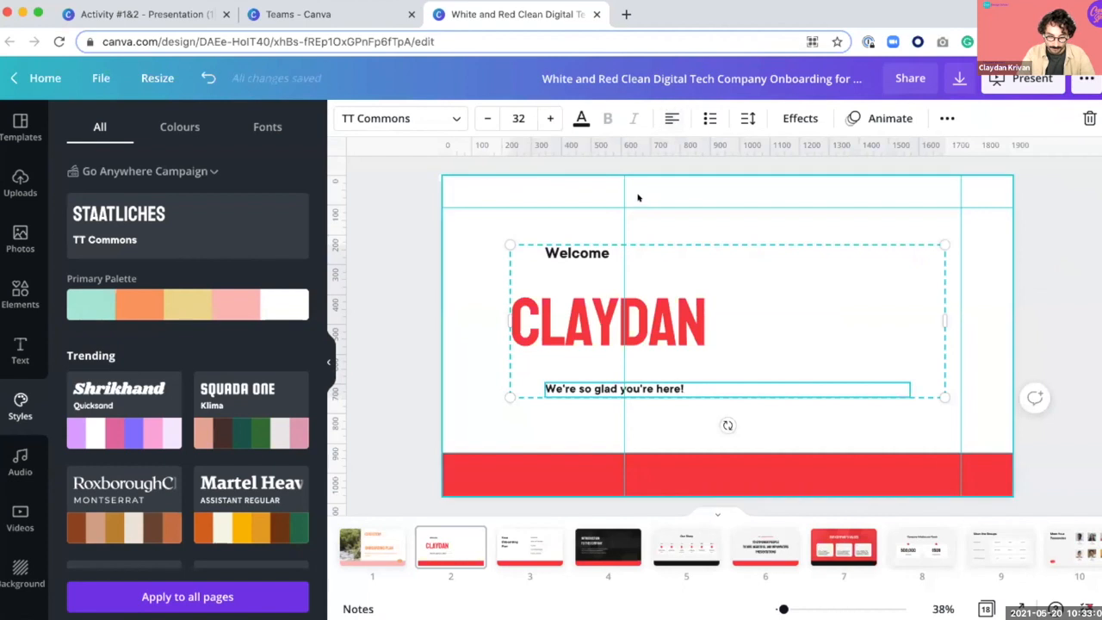
left_click(638, 198)
Step: Ungroup the three welcome text lines, line up their left edges and move them together toward the slide's left side
left_click(585, 349)
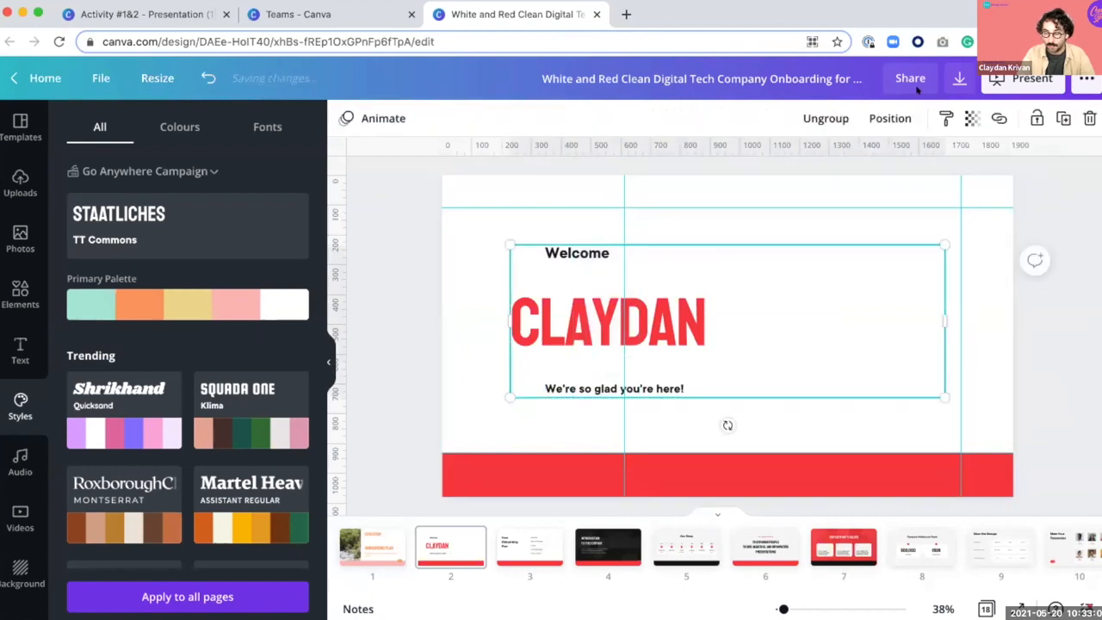
left_click(822, 118)
left_click(740, 198)
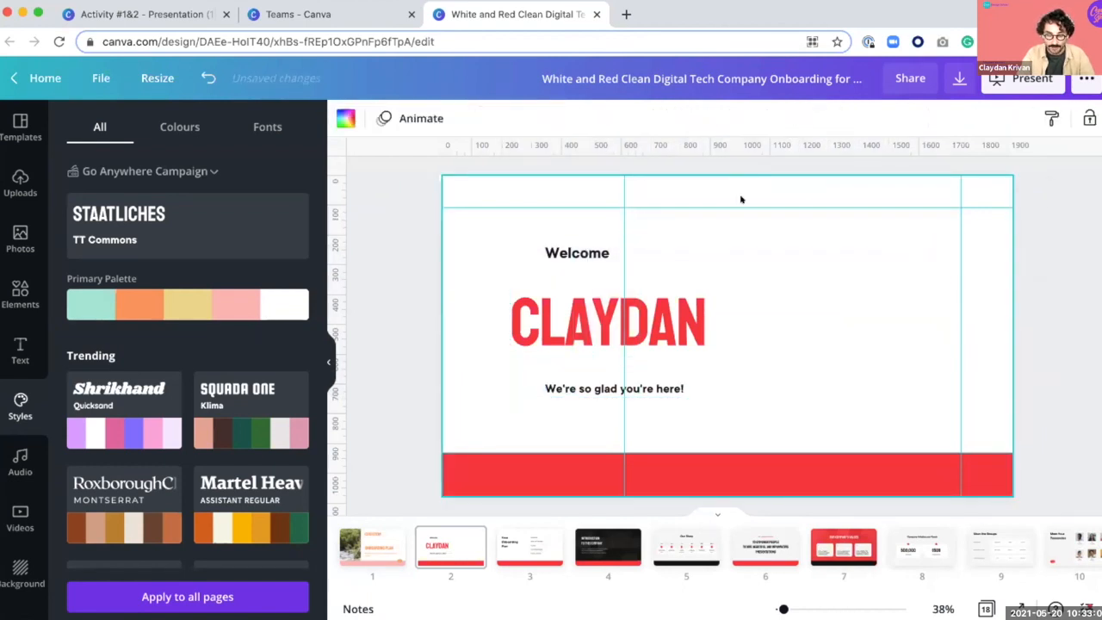
left_click_drag(603, 250, 563, 238)
left_click(552, 391)
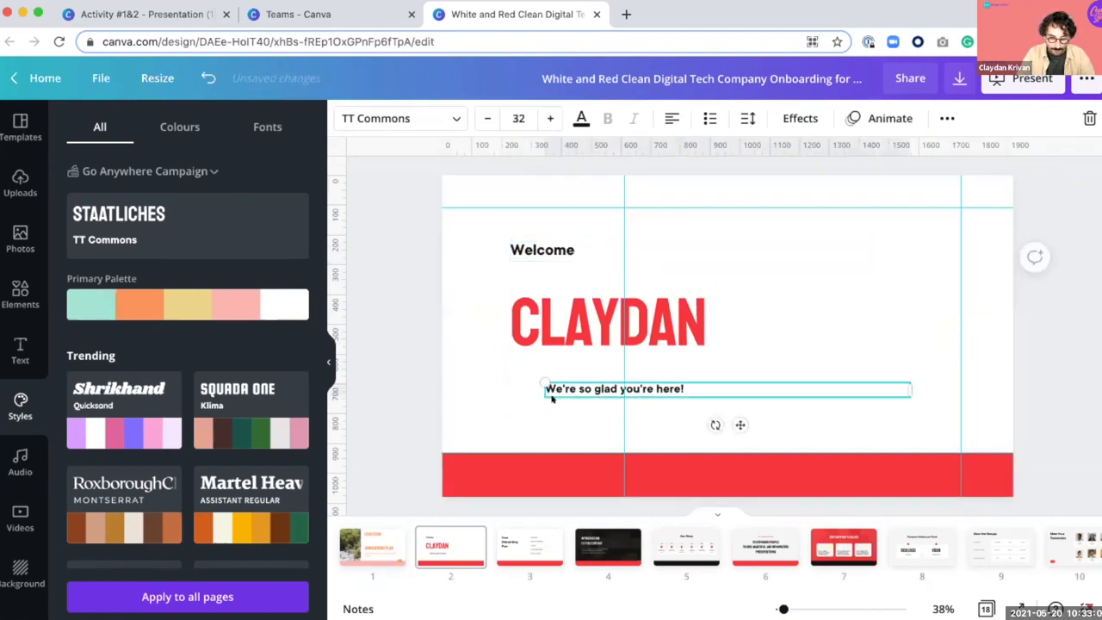
key("ctrl+z")
key("ctrl+z")
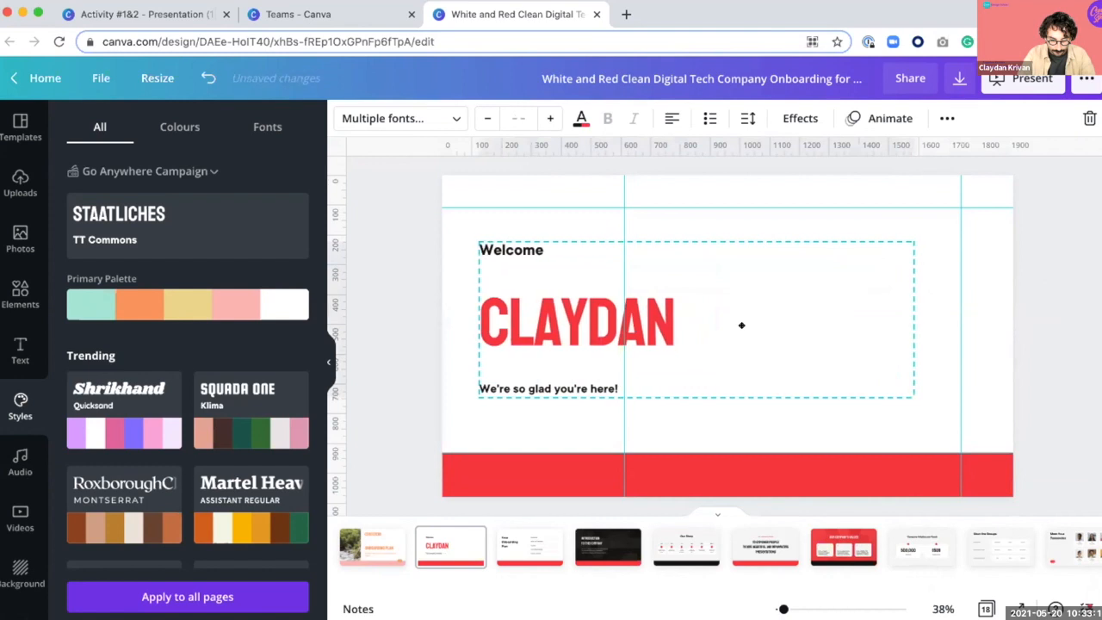
left_click(981, 335)
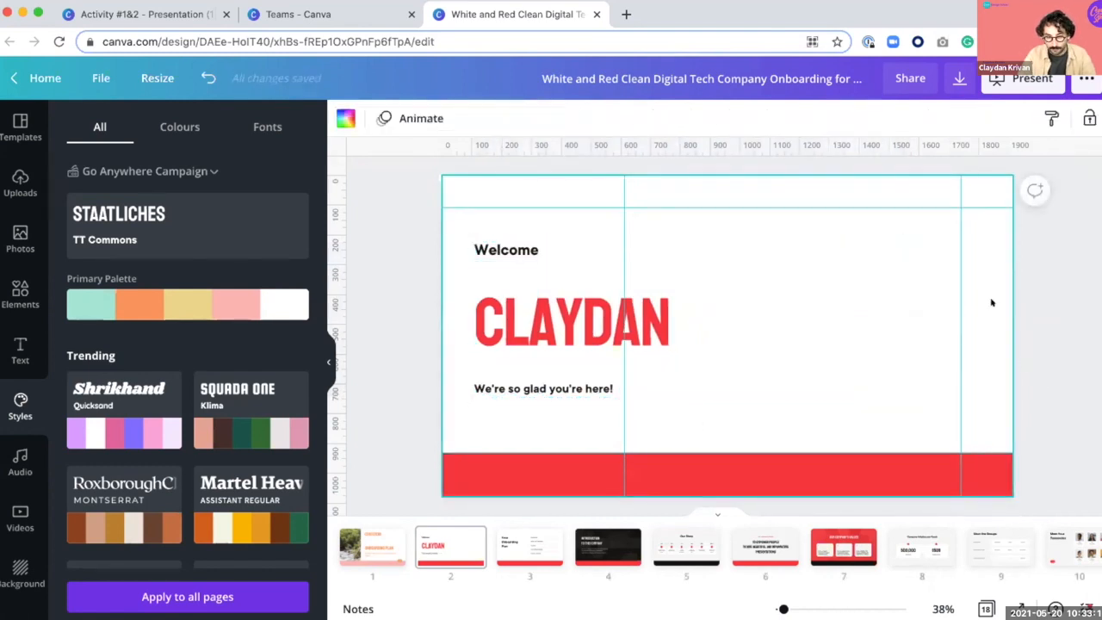
Step: Remove the remaining guide lines from the slide and nudge the "Welcome" line down slightly
left_click_drag(959, 291, 1099, 323)
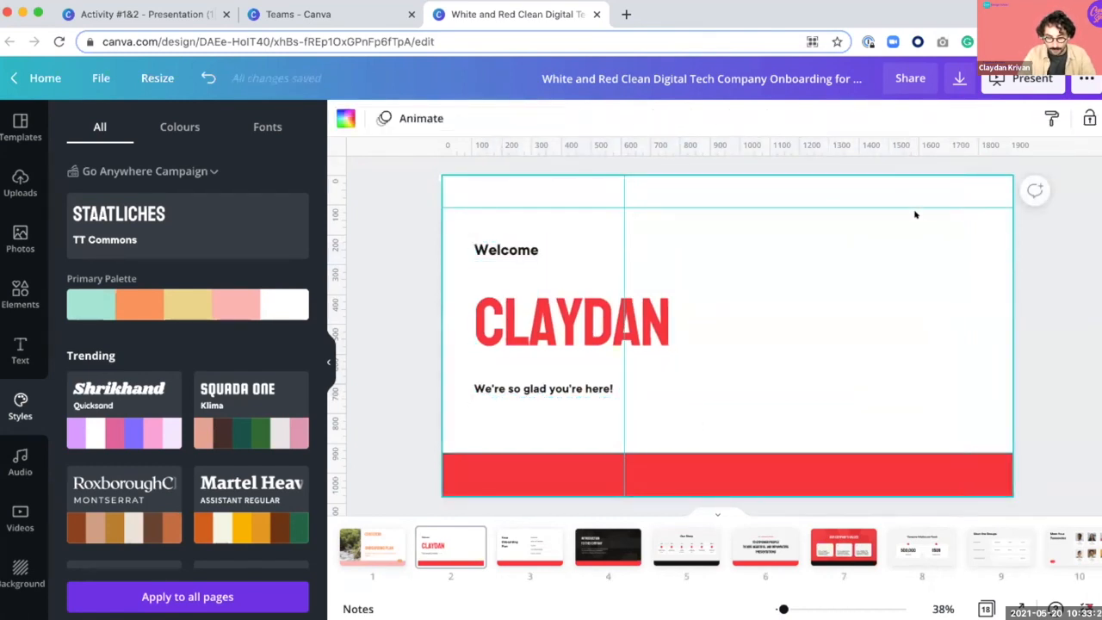
left_click_drag(914, 210, 861, 144)
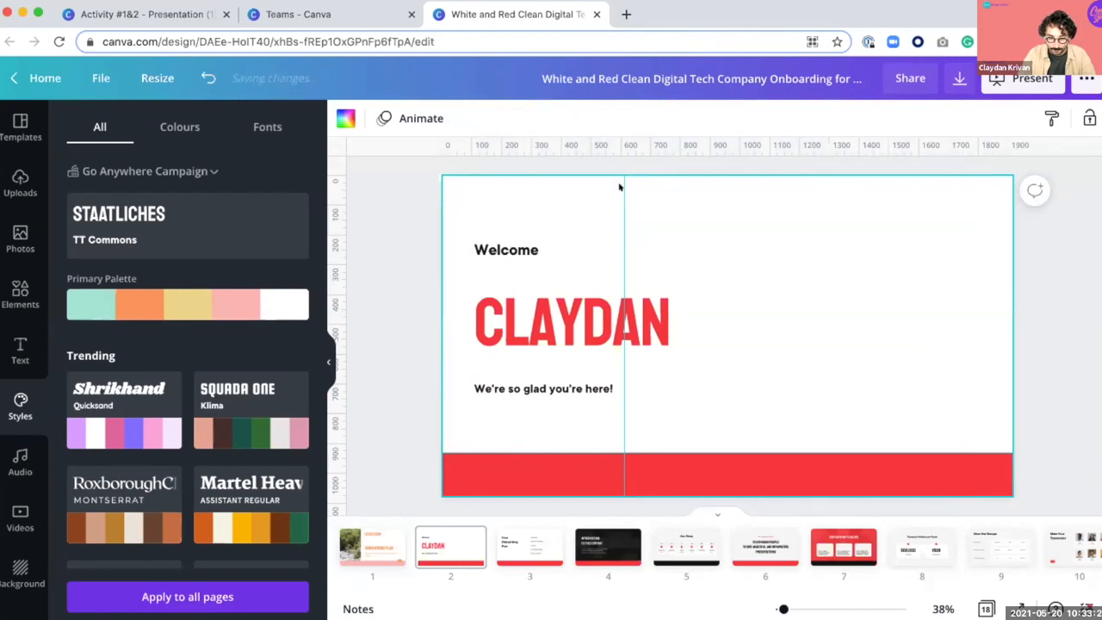
left_click_drag(368, 241, 360, 241)
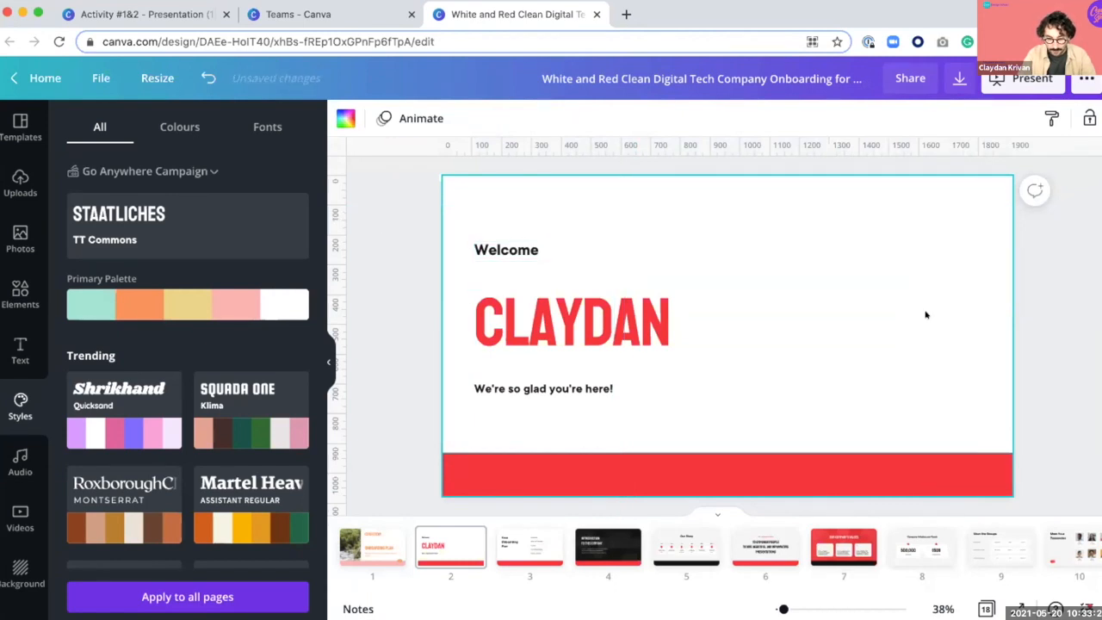
left_click(664, 250)
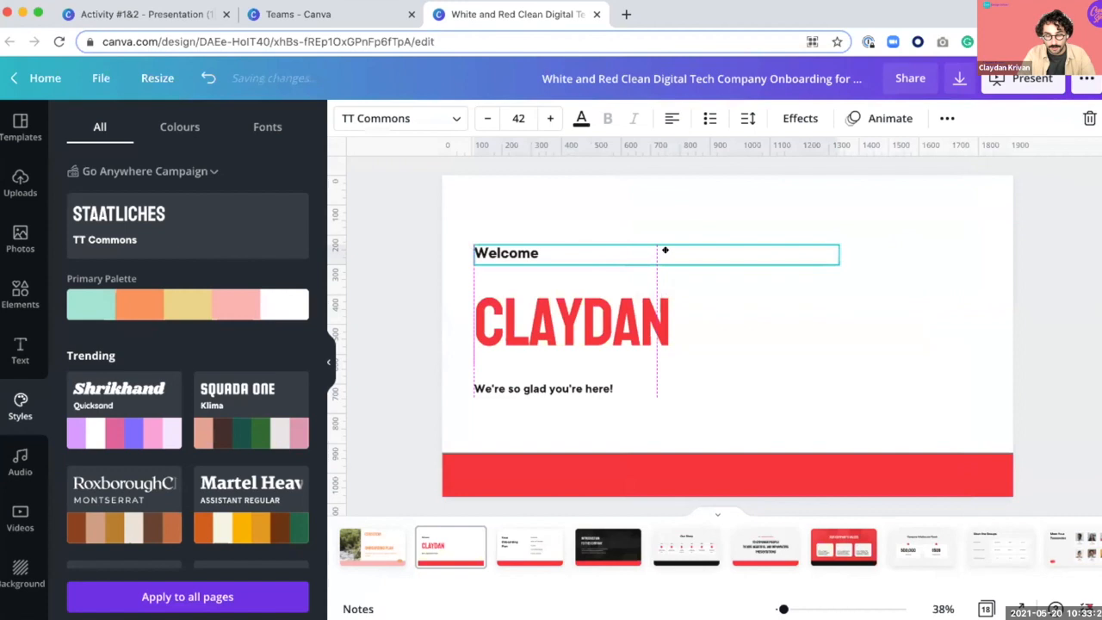
left_click(887, 377)
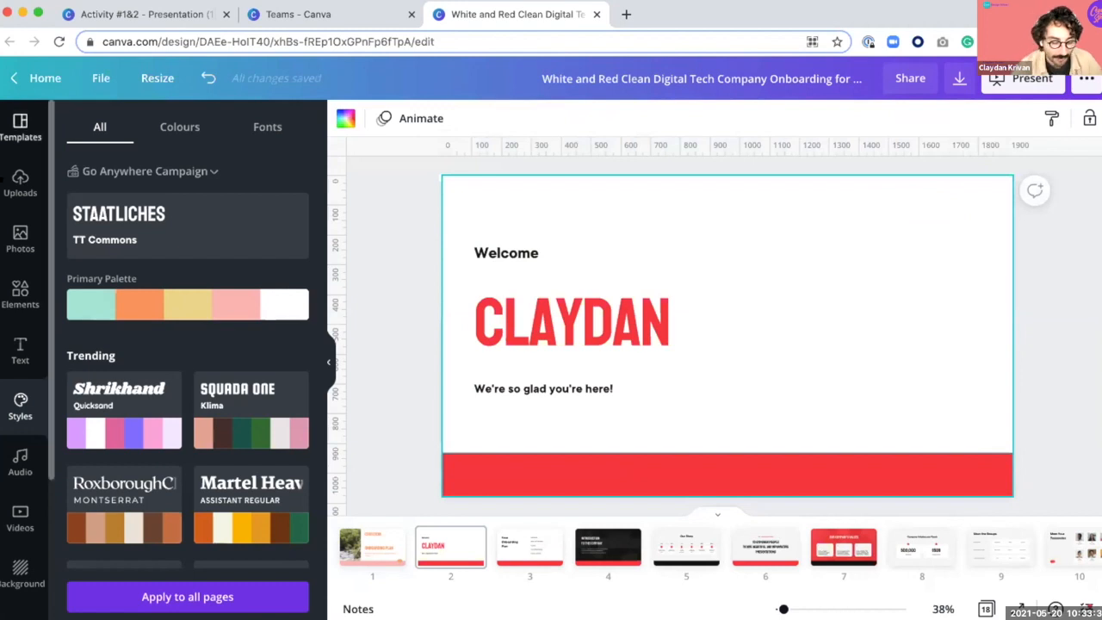
Step: Upload the team member's portrait photo from the device to the image uploads
left_click(20, 180)
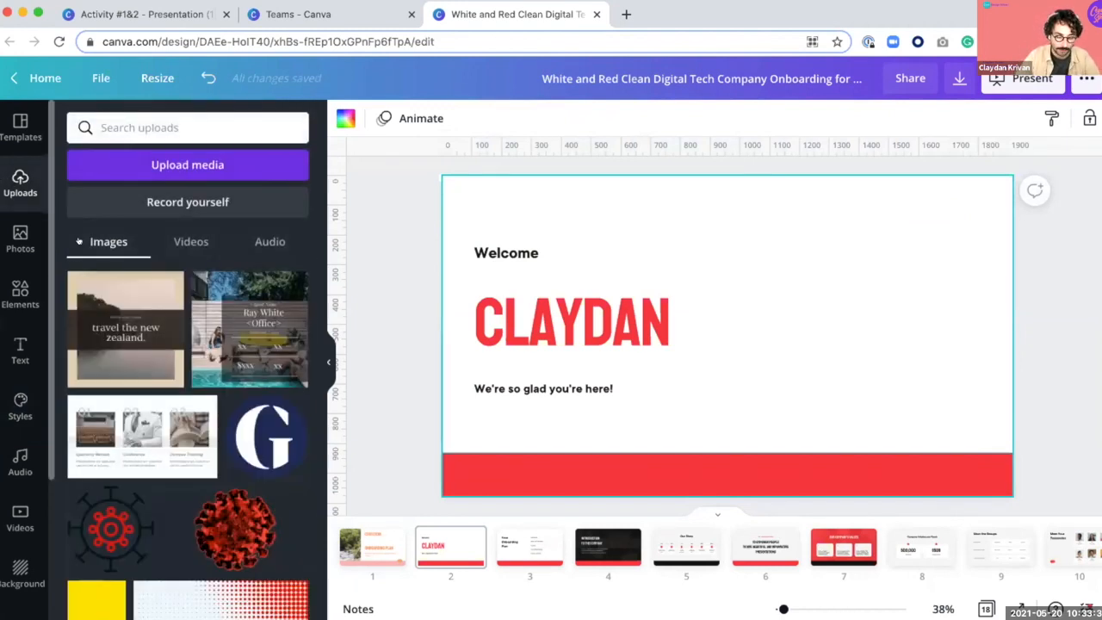
scroll(132, 316, "down", 3)
scroll(132, 315, "up", 3)
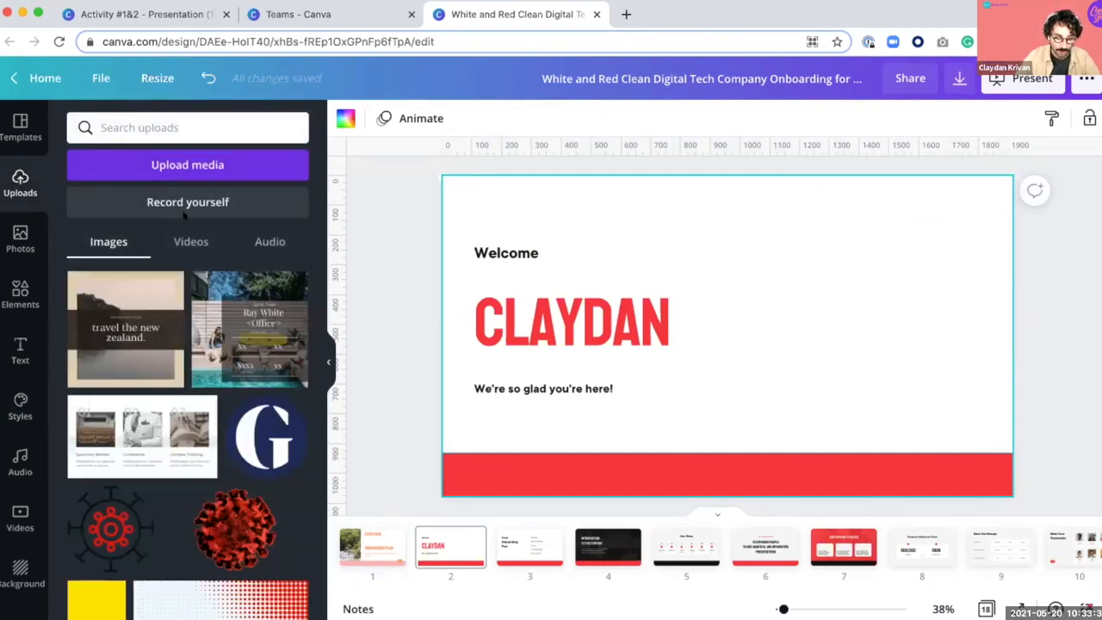
left_click(173, 241)
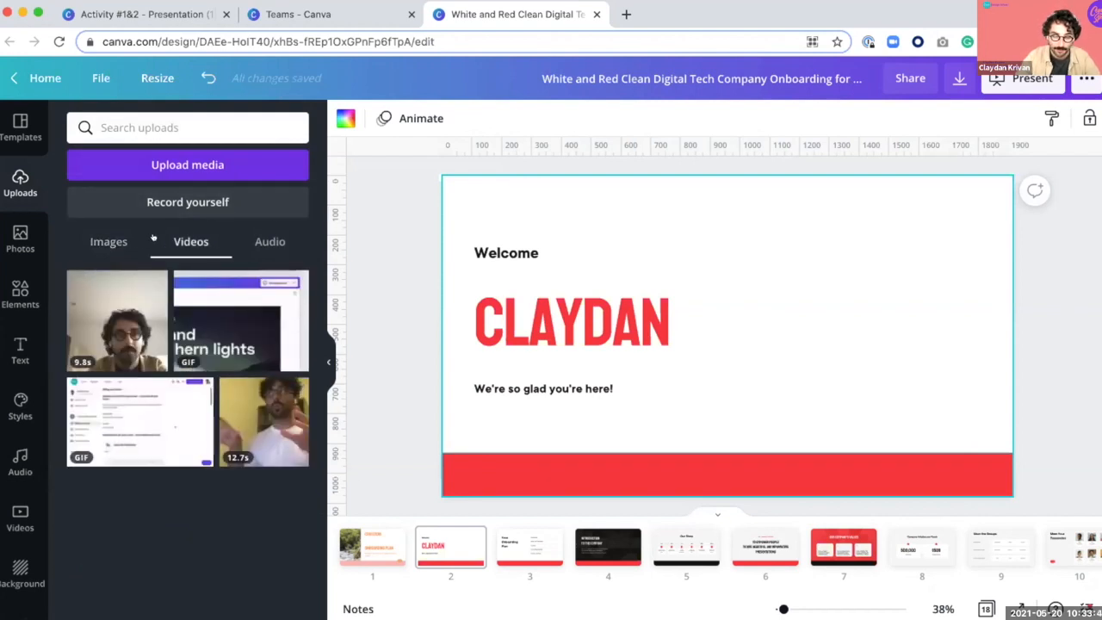
left_click(108, 242)
left_click(177, 169)
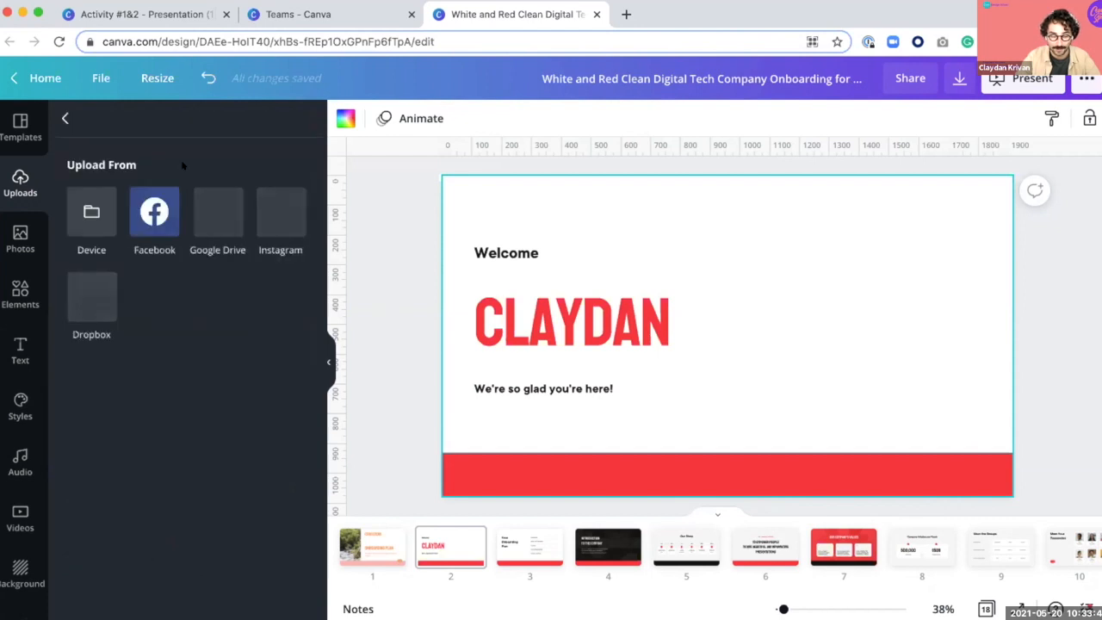
left_click(98, 188)
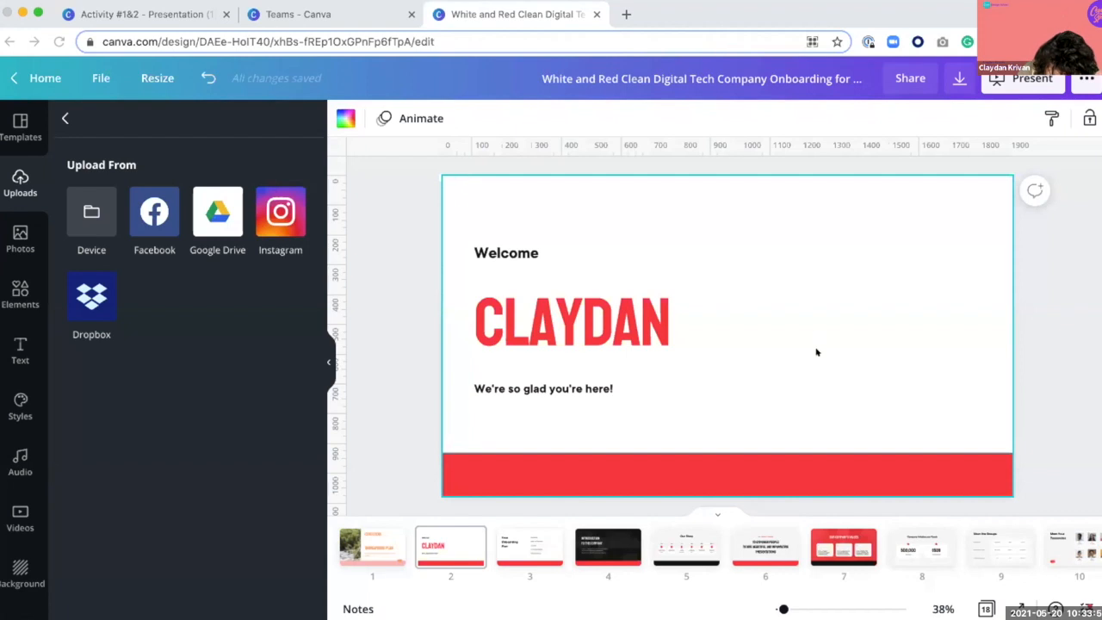
left_click(812, 389)
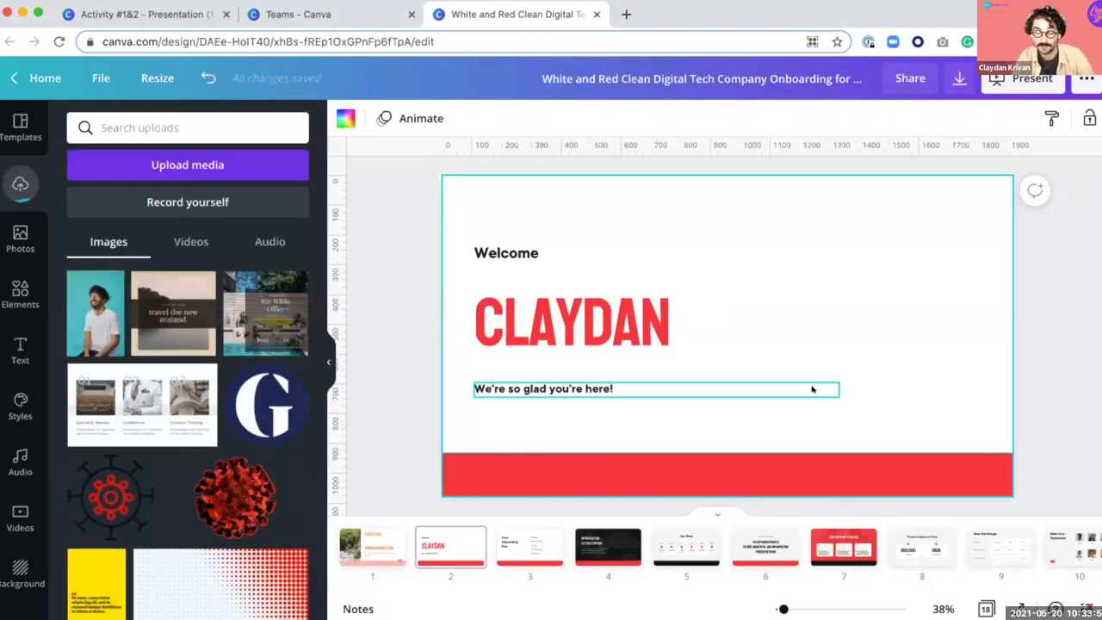
Step: Add the uploaded portrait to slide 2 and place it to the right of the welcome text
left_click(85, 315)
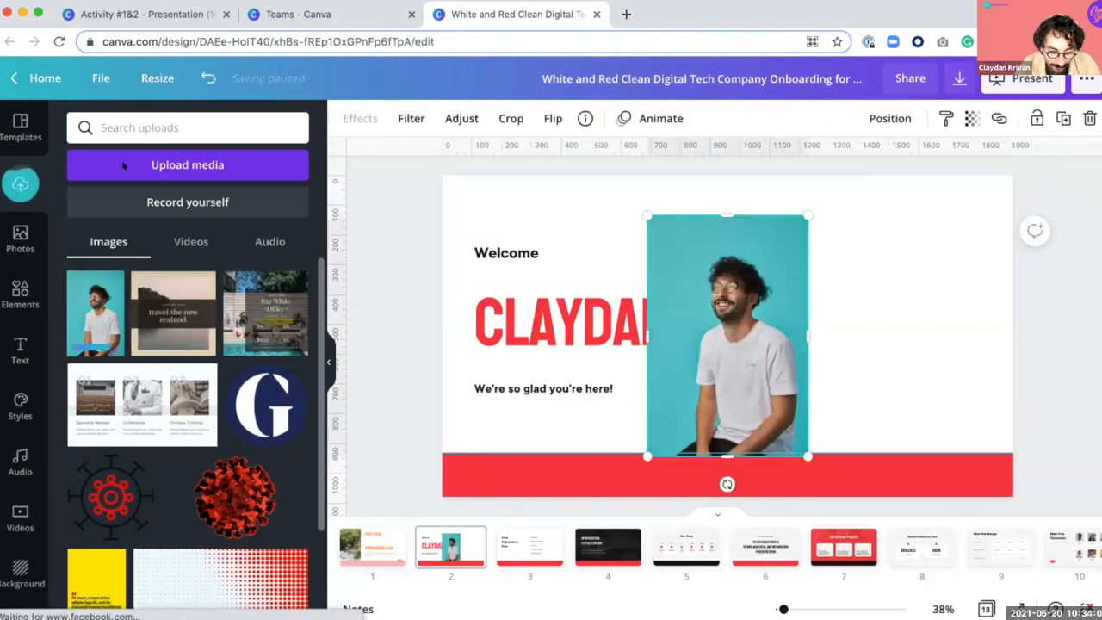
left_click(24, 120)
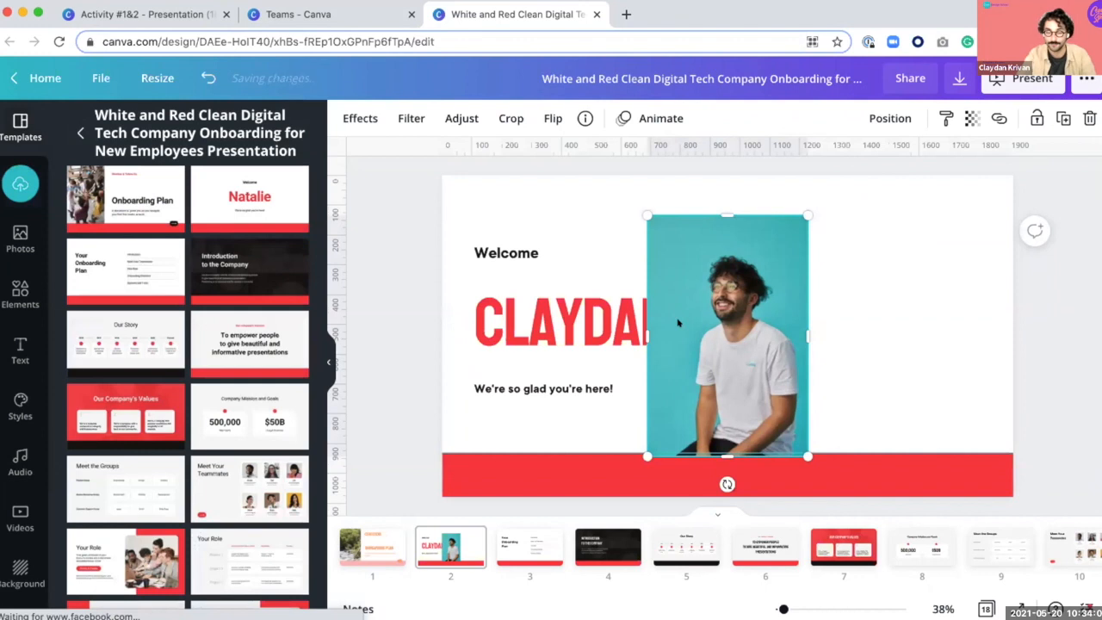
left_click_drag(694, 324, 841, 324)
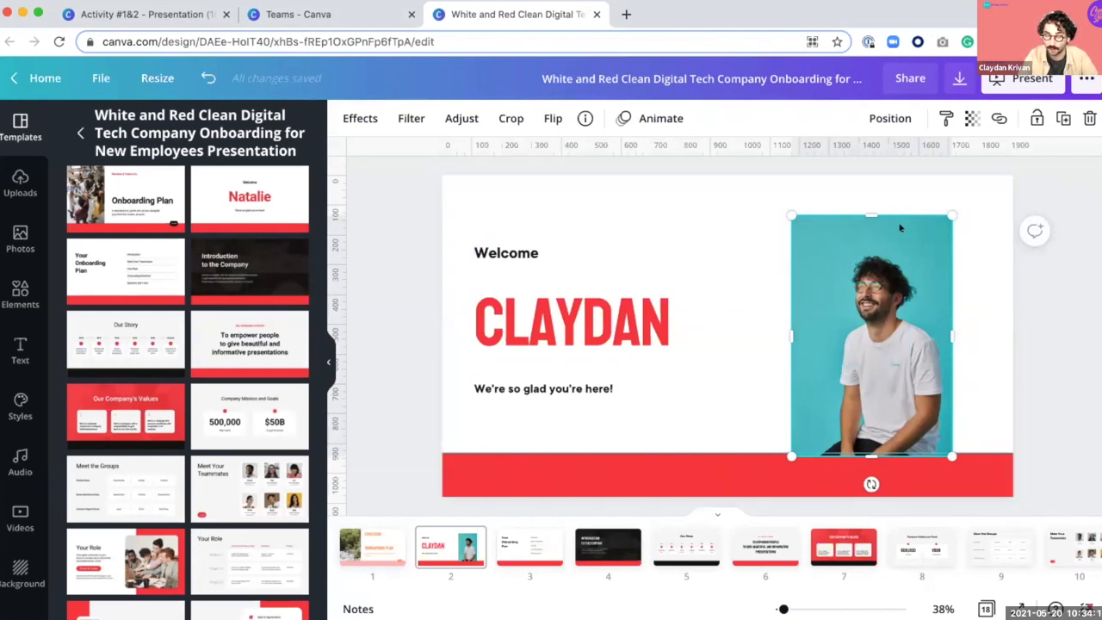
Step: Remove the teal background from the portrait with Background Remover and apply the effect
left_click(344, 126)
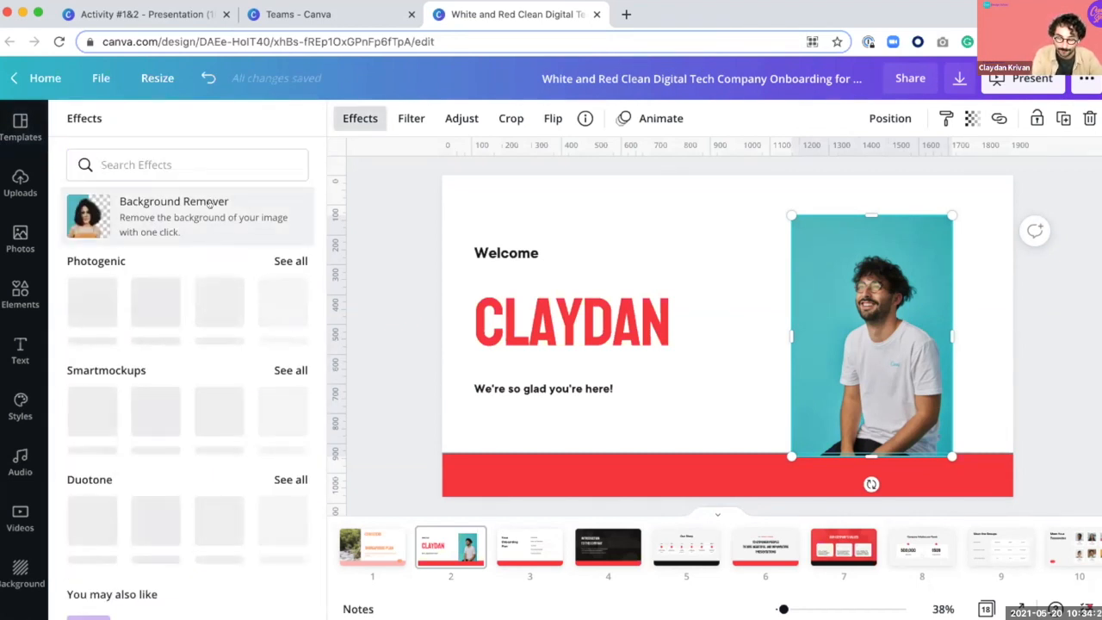
left_click(209, 203)
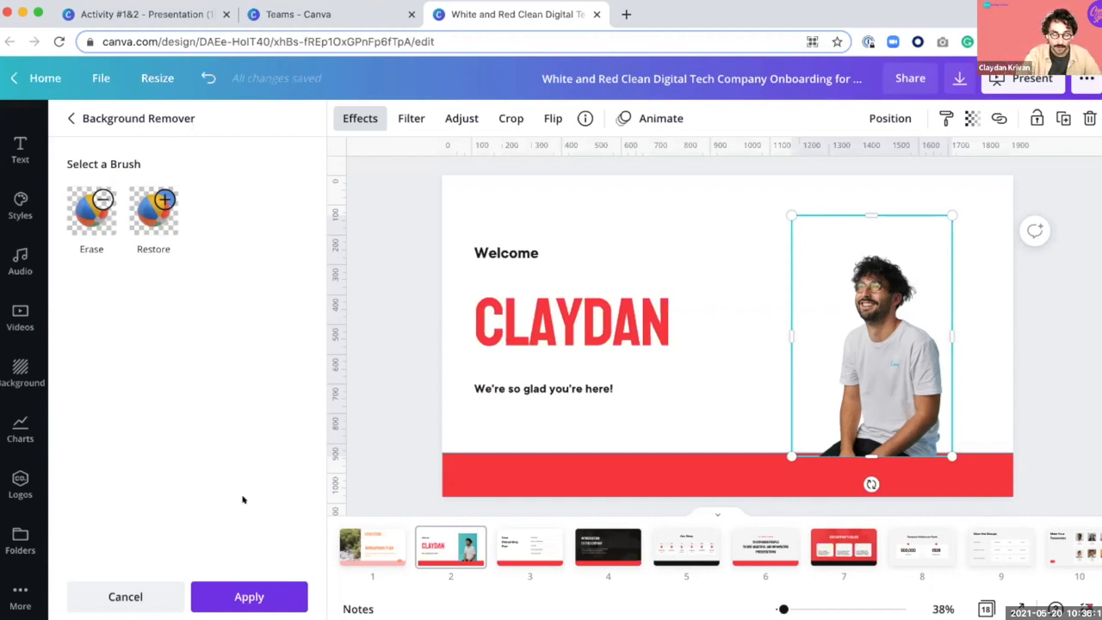
left_click(228, 597)
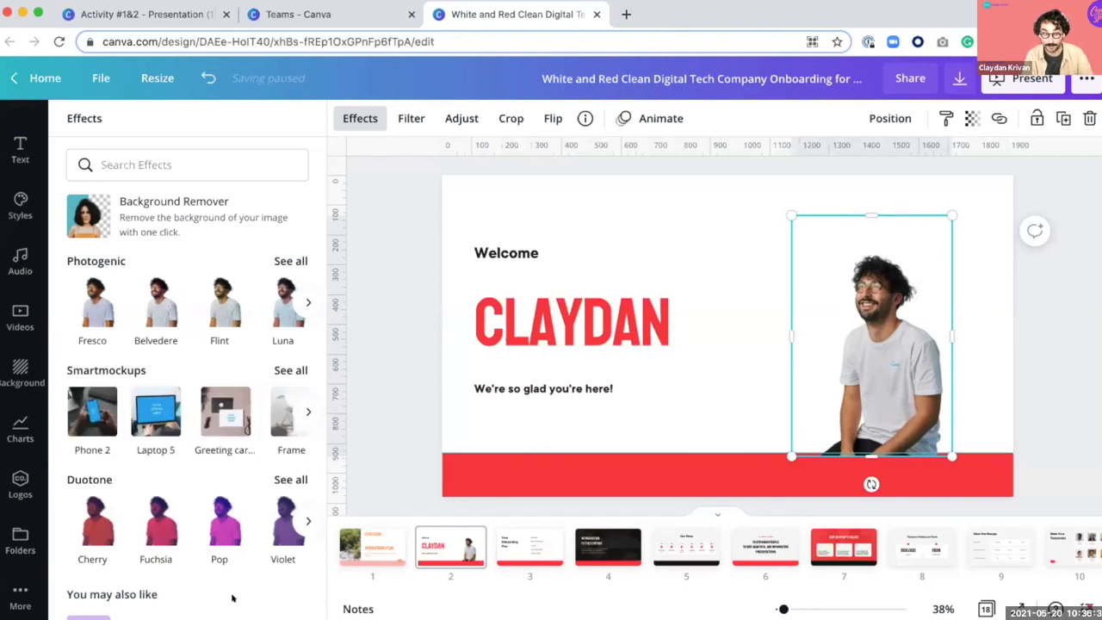
Step: Enlarge the cut-out portrait to the slide's full height and send it behind the red band
left_click_drag(951, 215, 1005, 175)
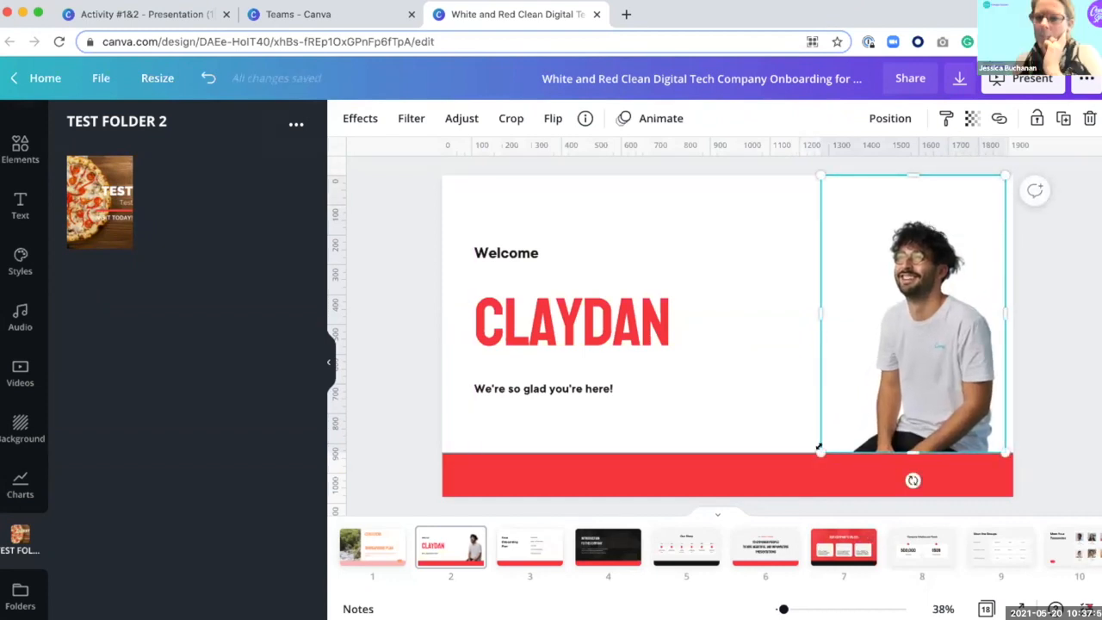
left_click_drag(809, 450, 790, 496)
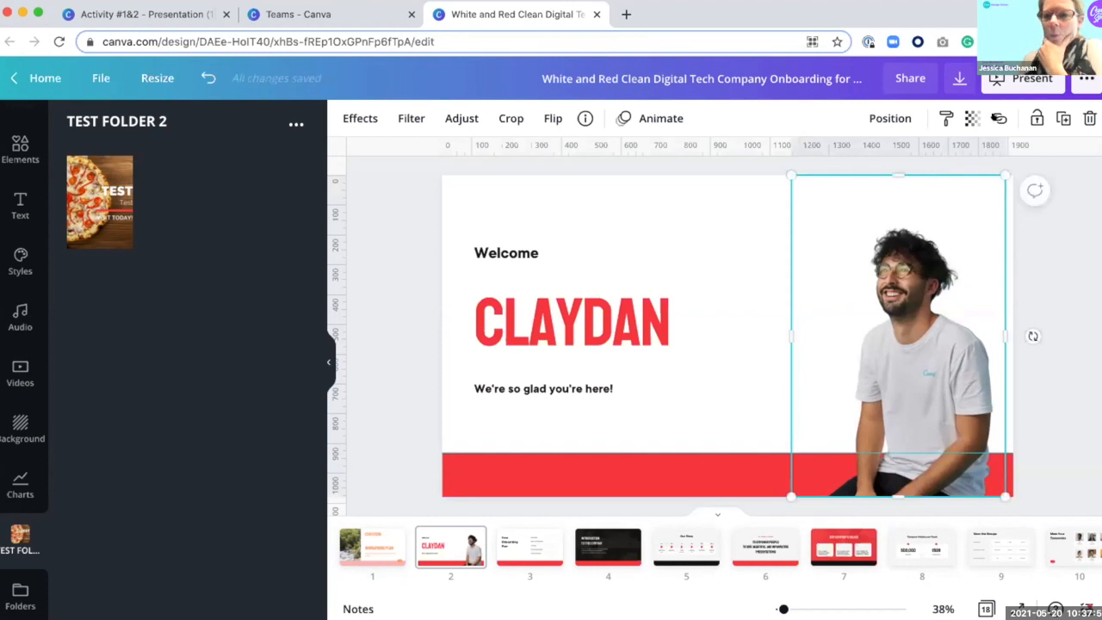
left_click(870, 118)
left_click(835, 196)
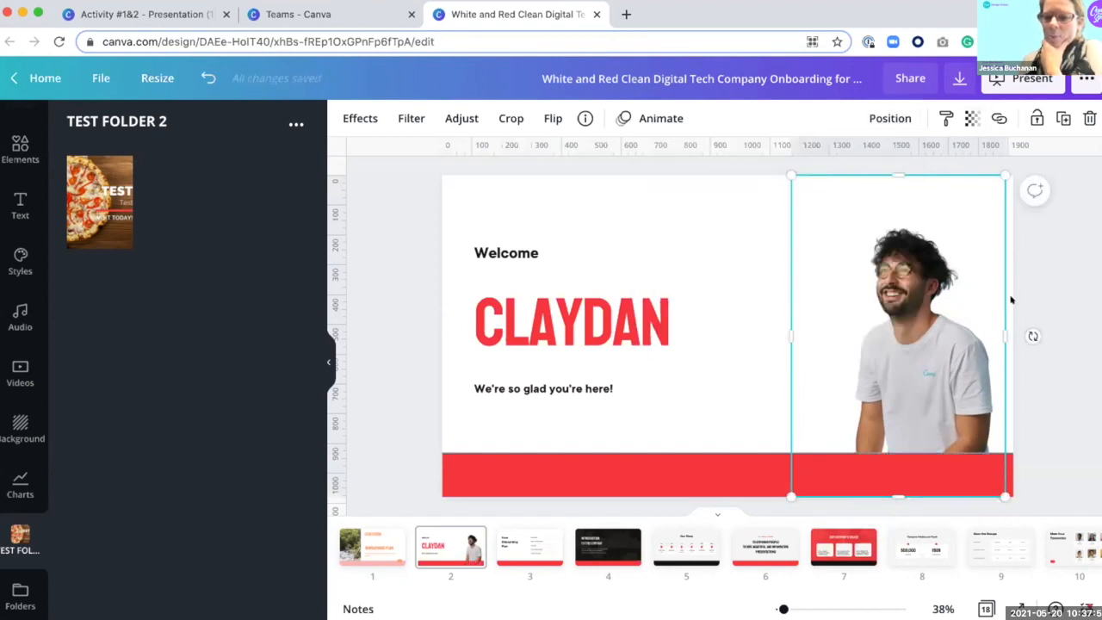
left_click(1090, 315)
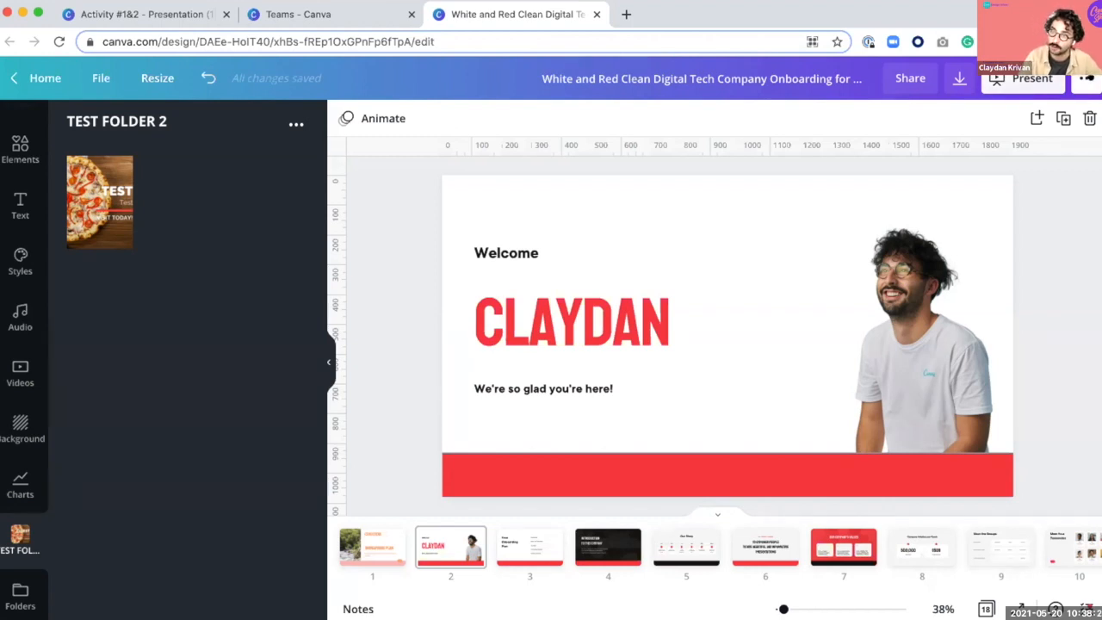
Step: Find Embed among the publishing options with "em", create the presentation's embed links, and return to the publishing options
left_click(1086, 79)
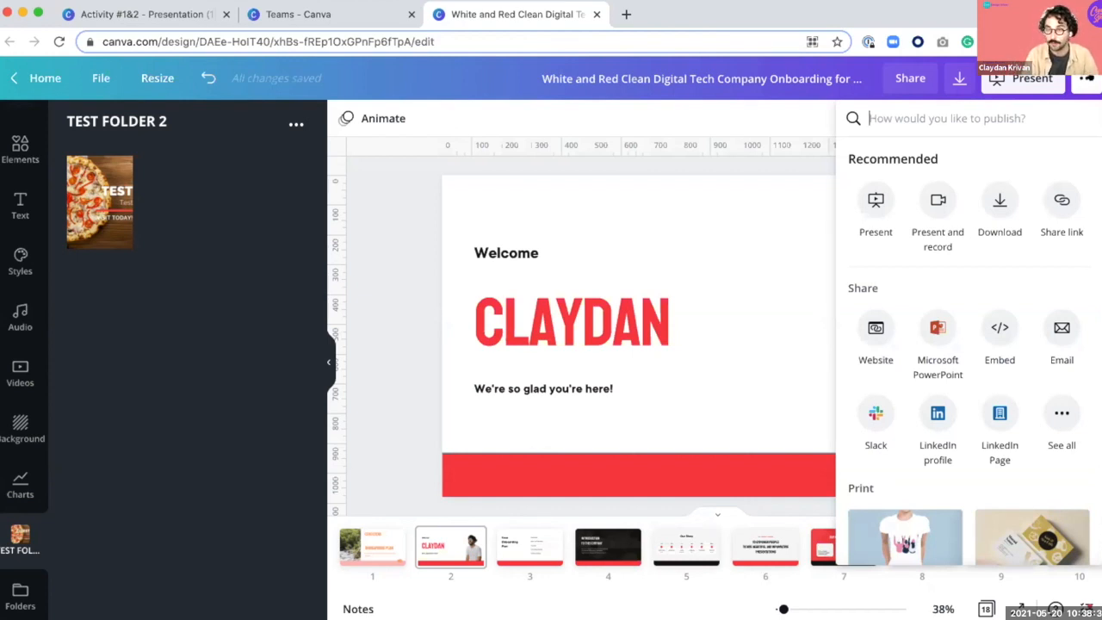
type("em")
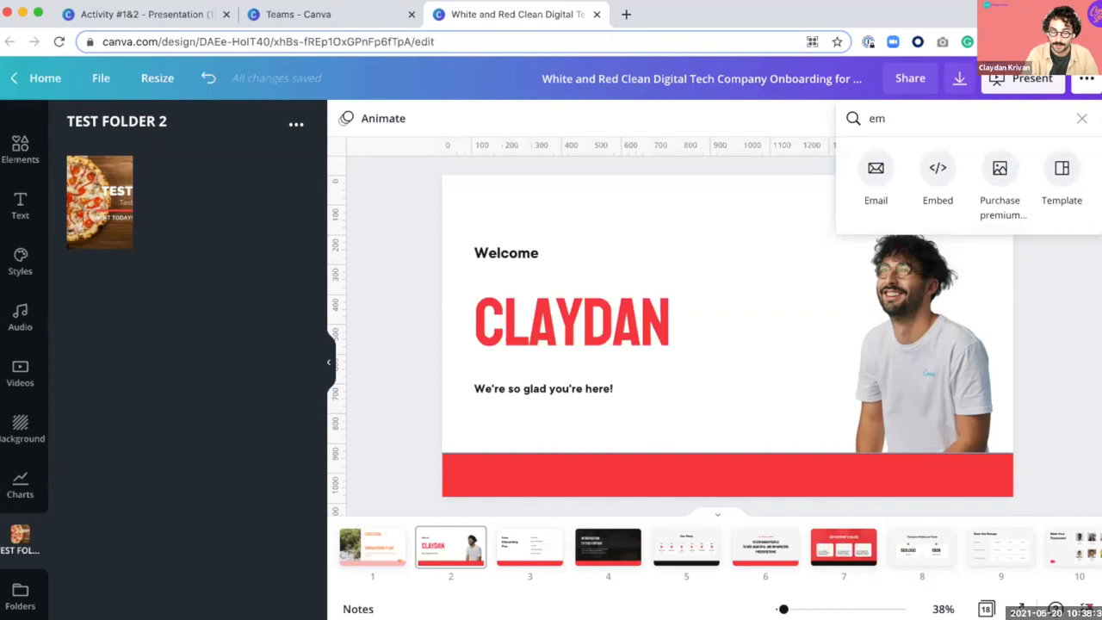
left_click(937, 169)
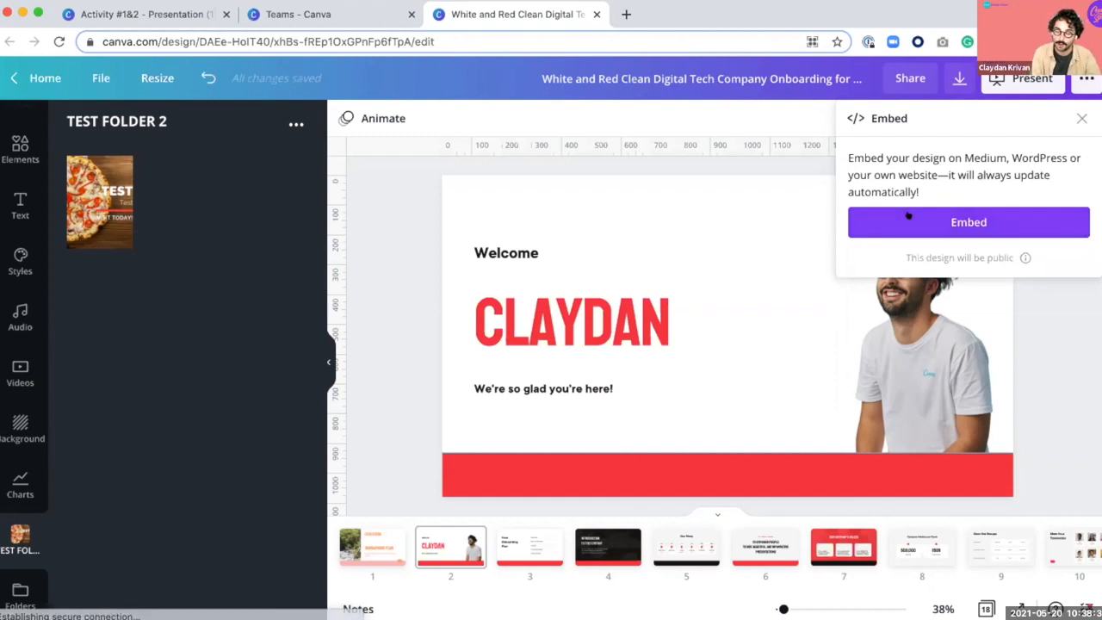
left_click(1003, 215)
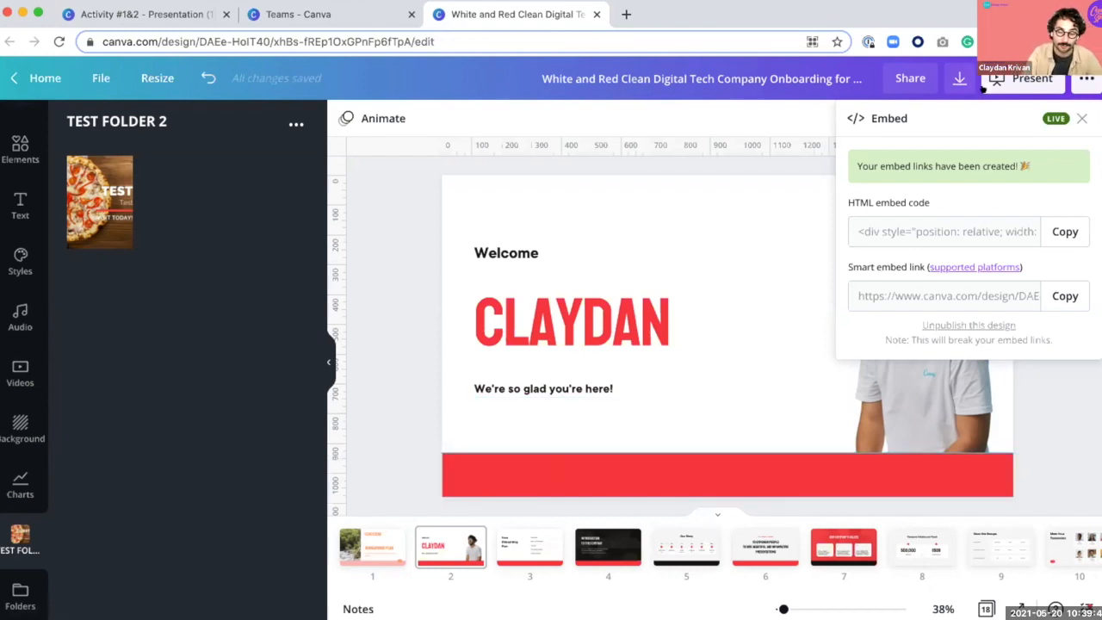
left_click(1083, 79)
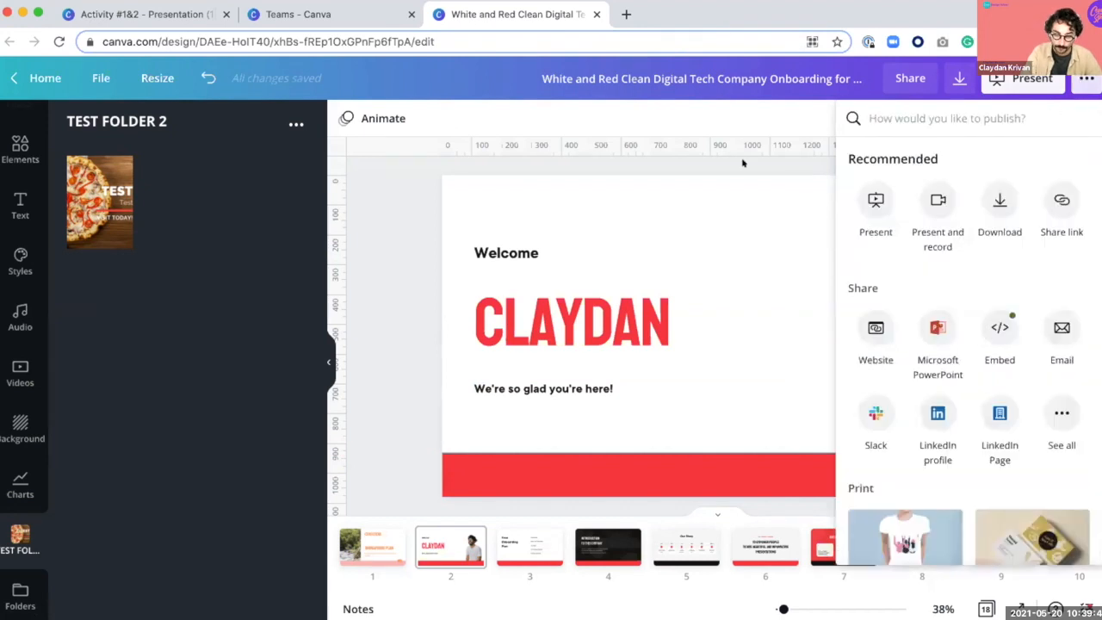
Step: Close the publishing options, curve the red name heading on slide 2, and move it above the portrait's head
left_click(655, 220)
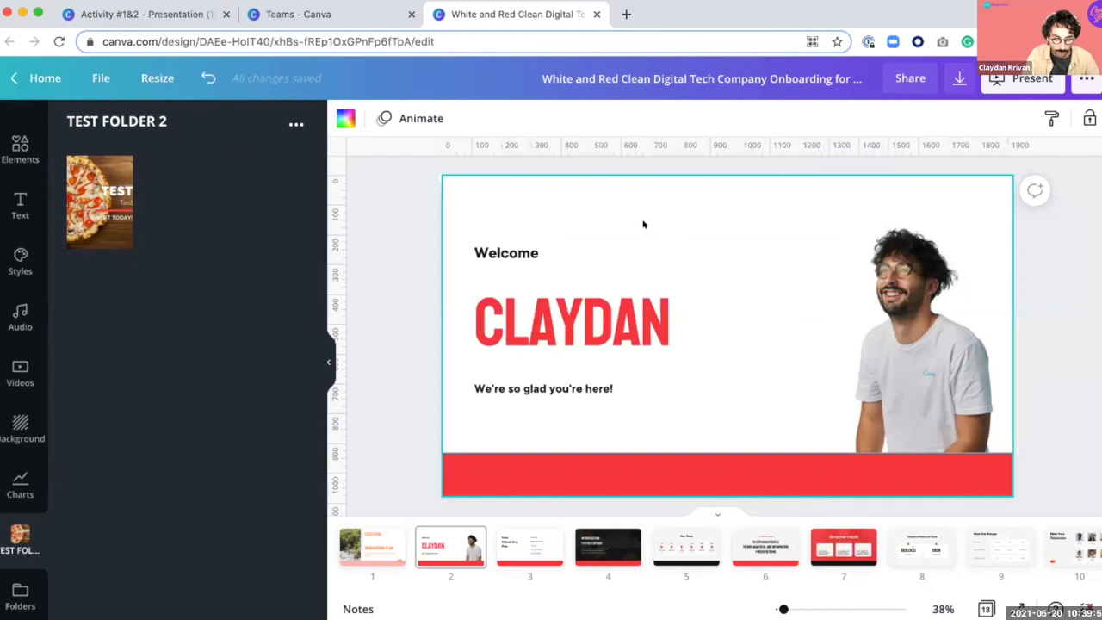
left_click(565, 323)
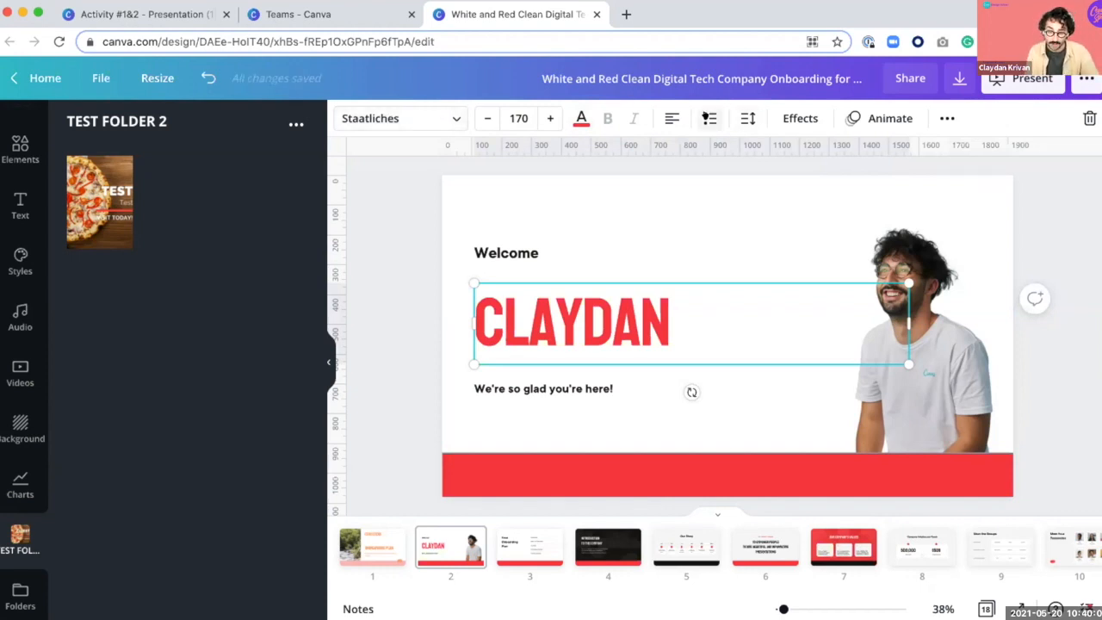
left_click(775, 118)
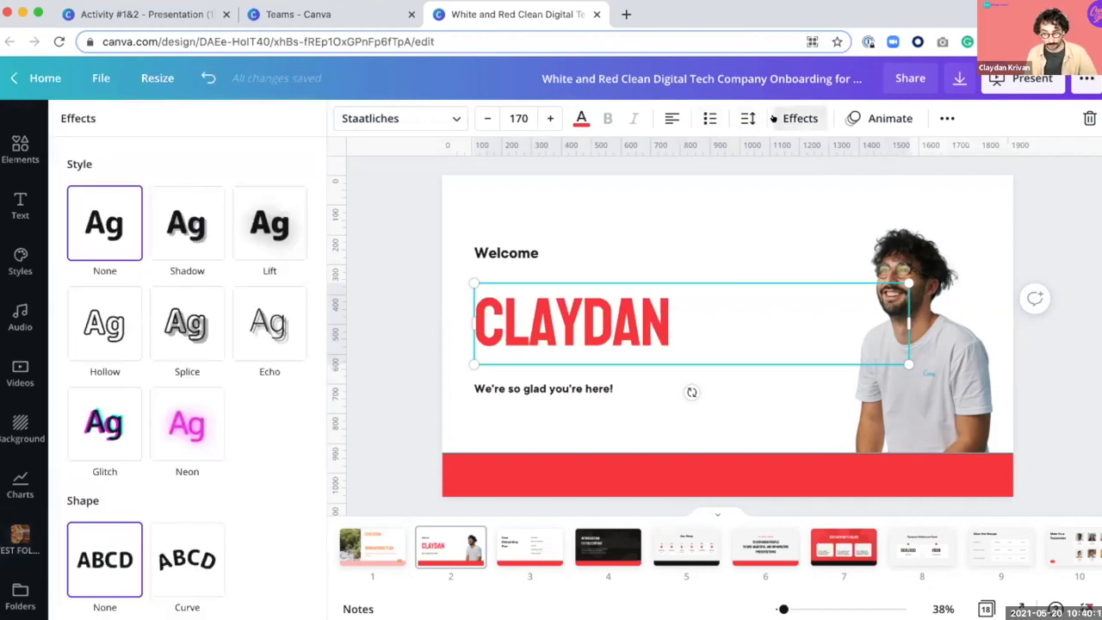
left_click(166, 588)
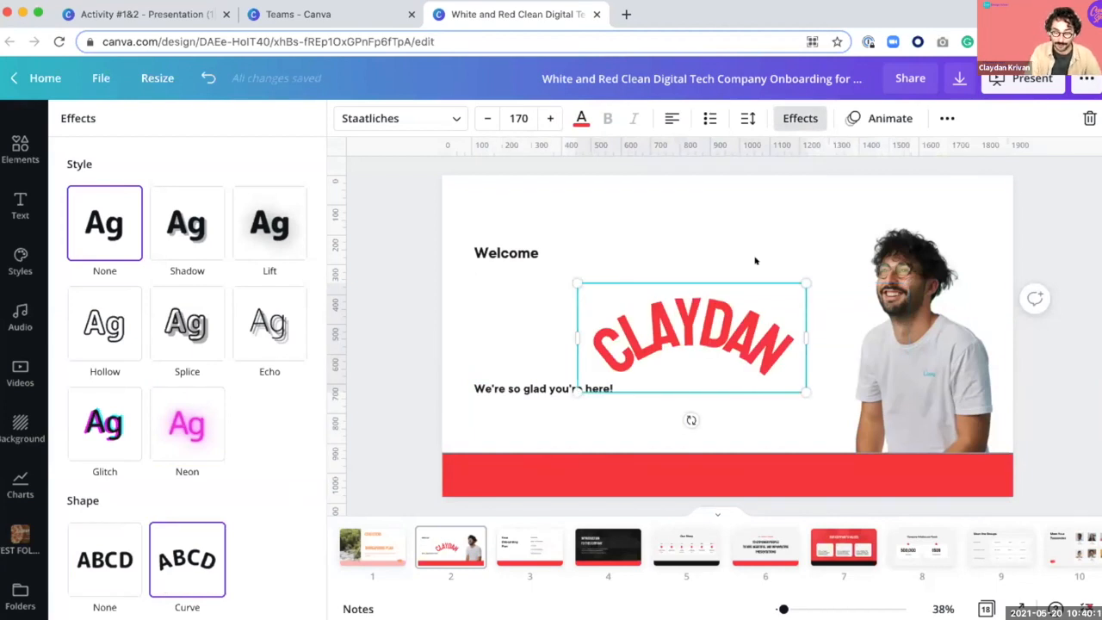
left_click(706, 315)
left_click_drag(705, 315, 919, 197)
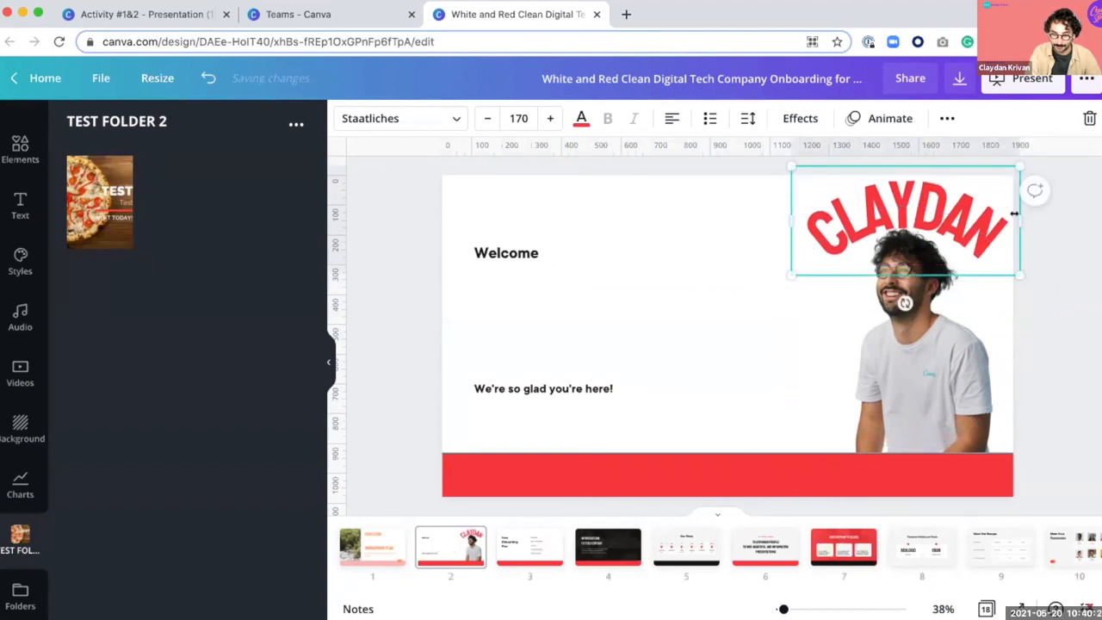
Step: Delete the "Welcome" and "We're so glad you're here!" text lines from slide 2
left_click(1078, 224)
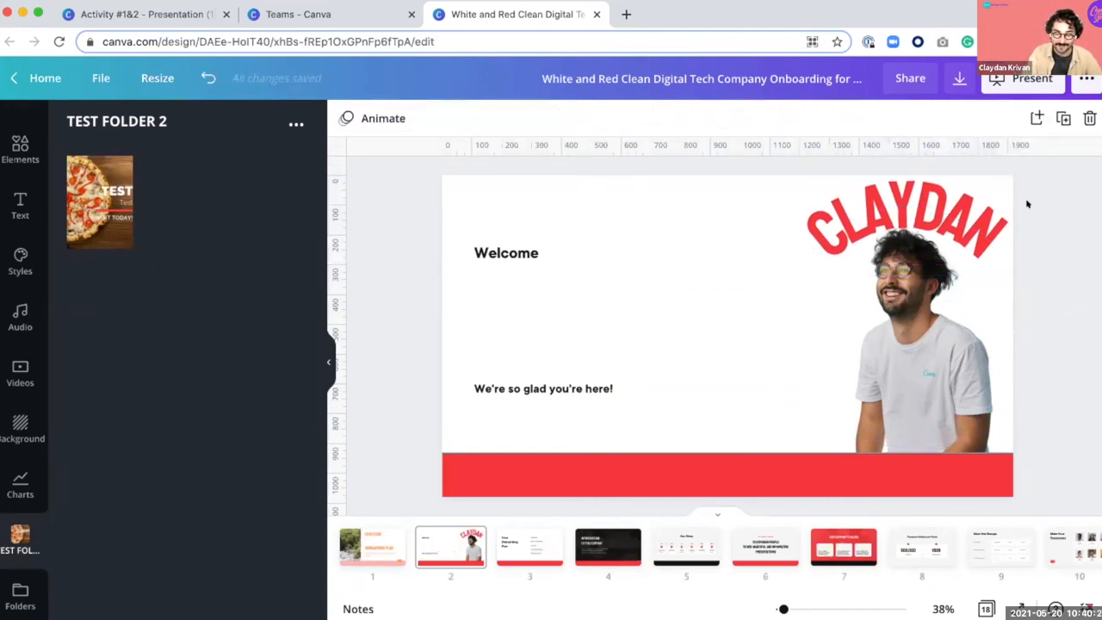
left_click_drag(540, 213, 519, 418)
key("Delete")
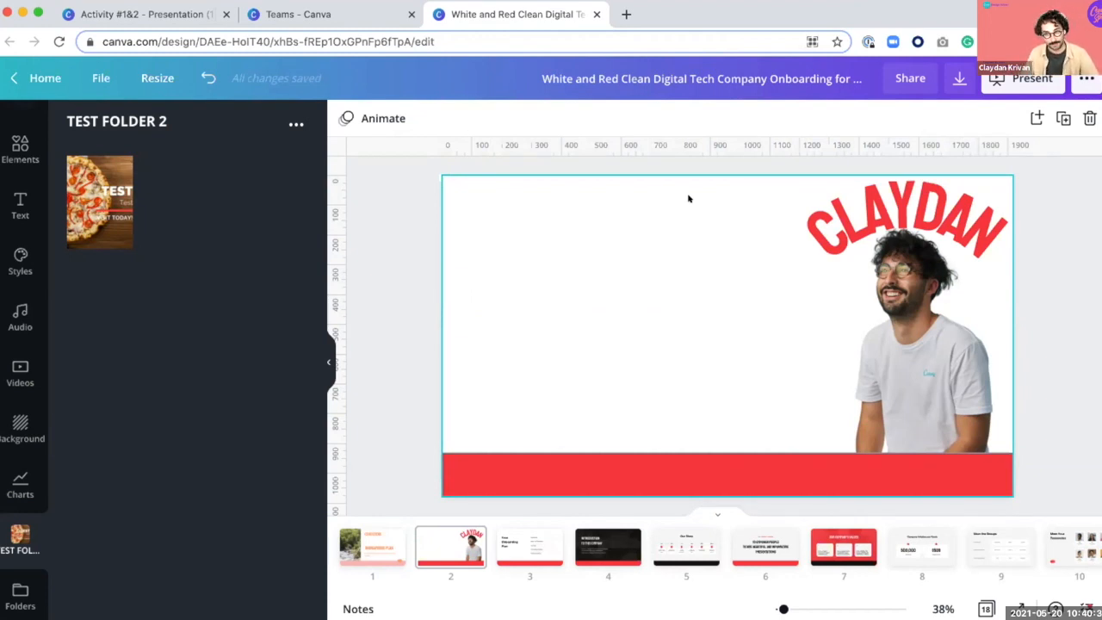
Step: Open slide 4, "Introduction to the Company", and recolour its red bottom band with the orange document colour
left_click(519, 560)
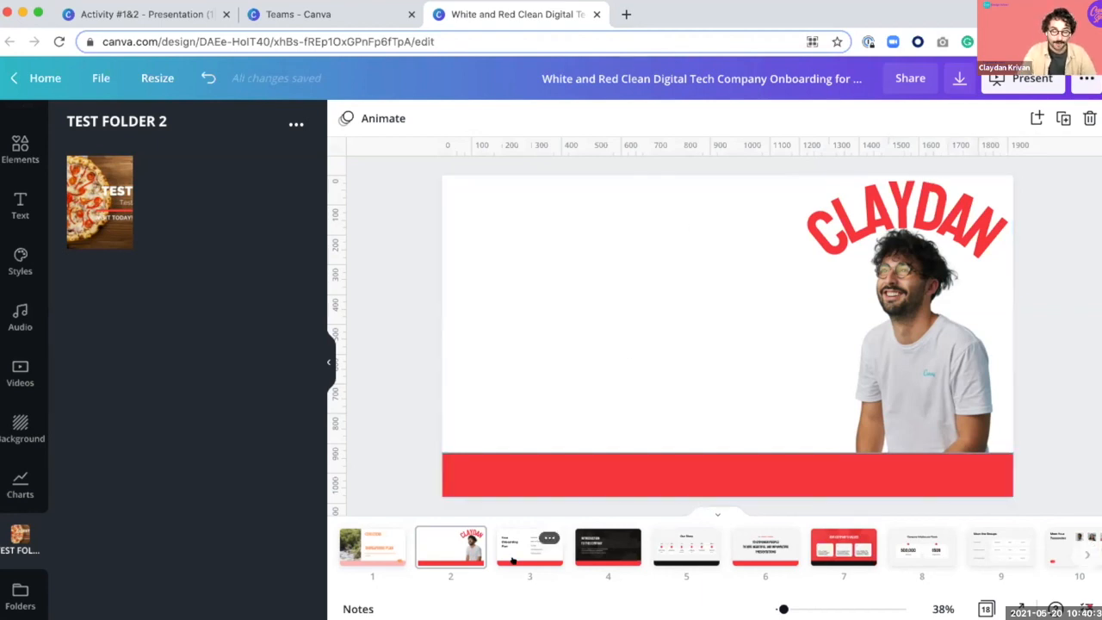
left_click(599, 530)
left_click(663, 474)
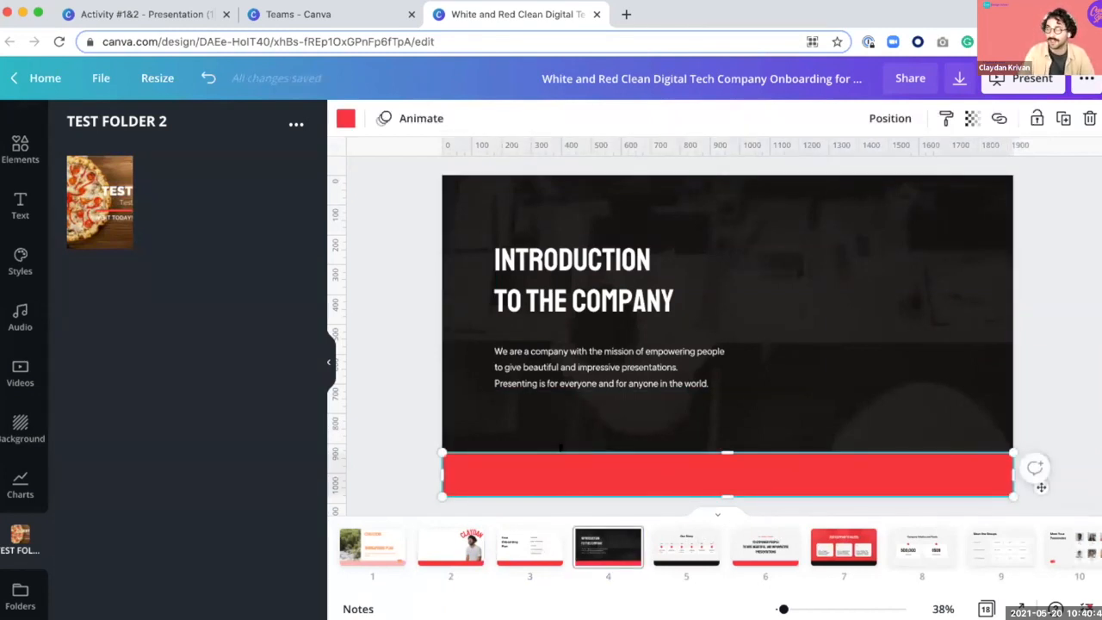
left_click(346, 118)
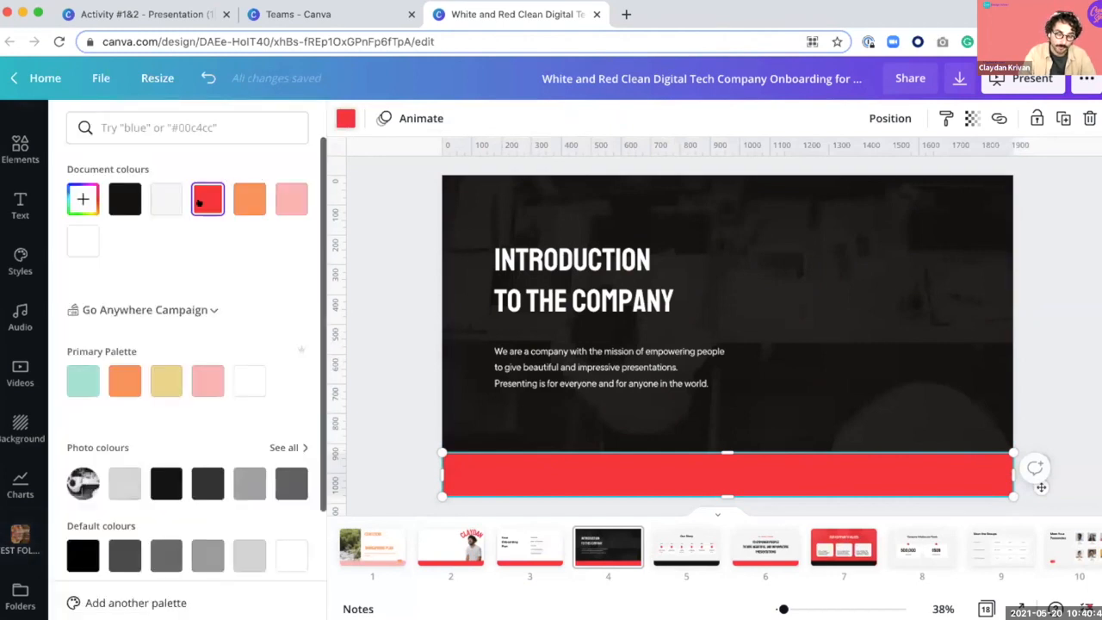
left_click(249, 200)
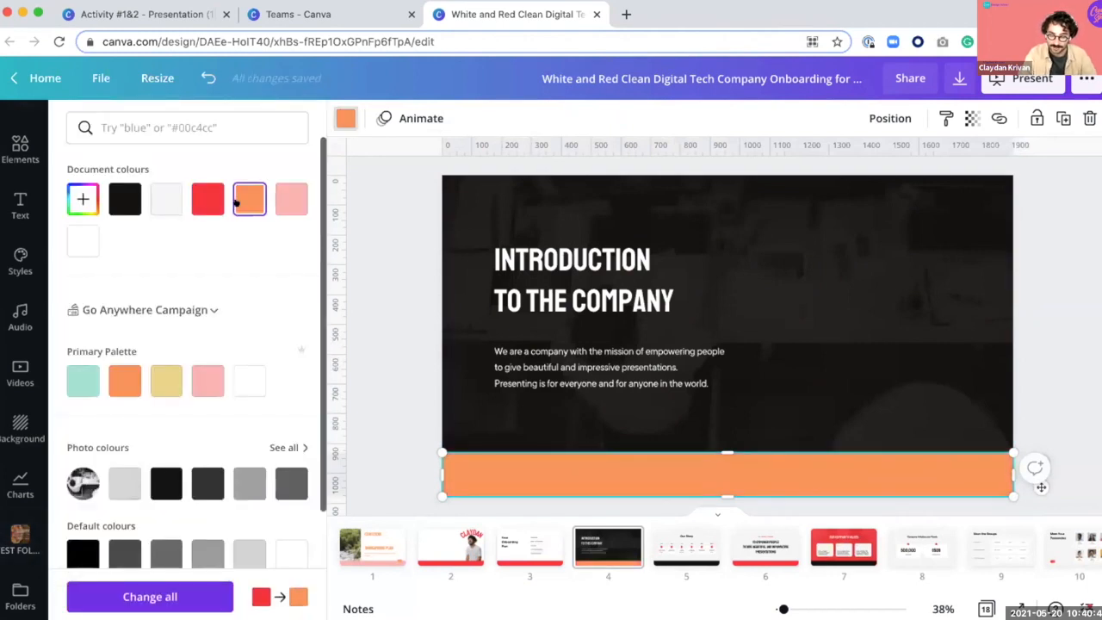
left_click(409, 260)
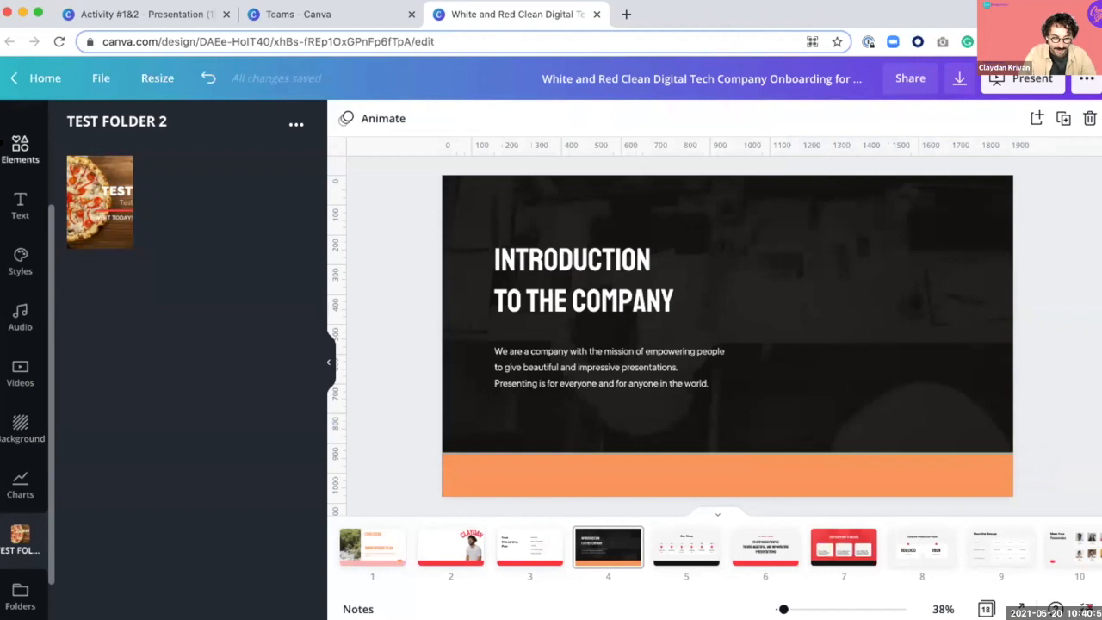
Step: Add a laptop frame from the recent "laptop" elements search and place it to the right of slide 4's text
scroll(47, 508, "up", 3)
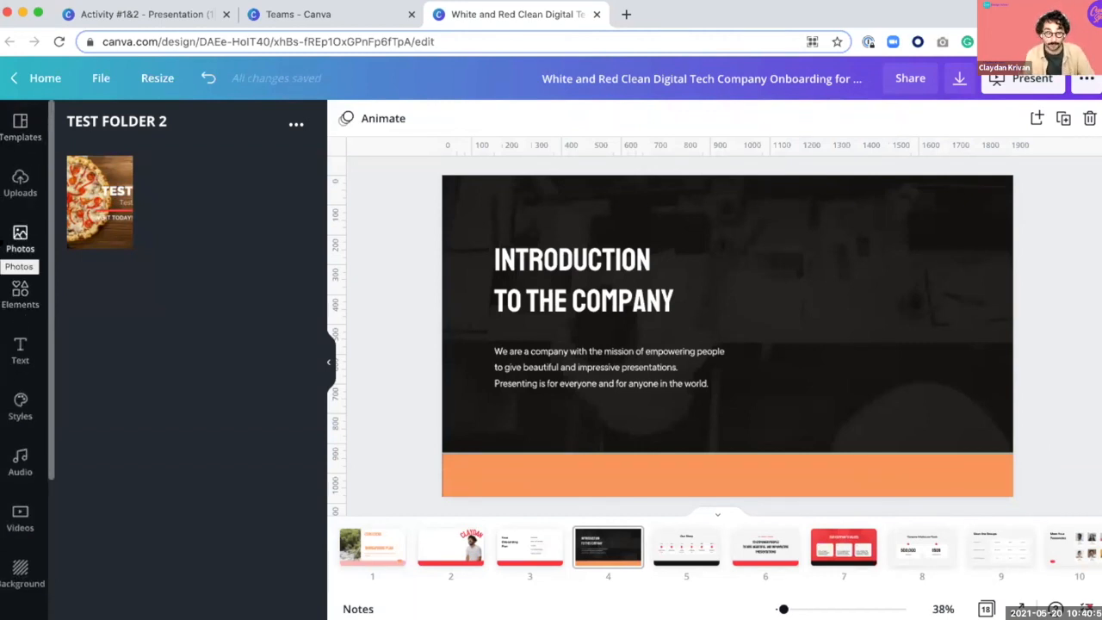
left_click(20, 297)
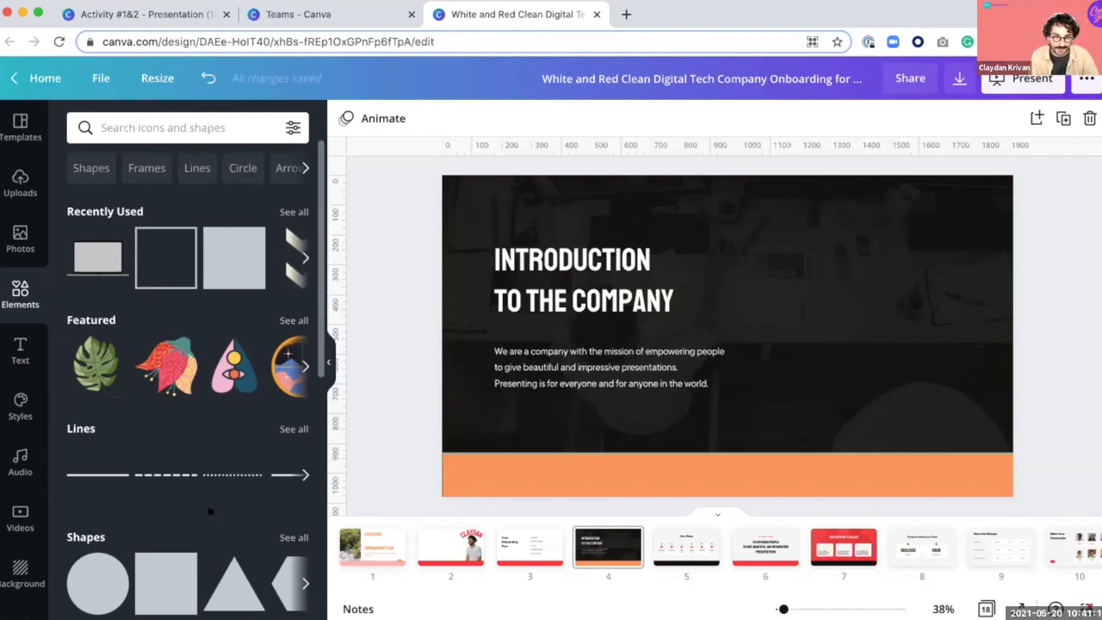
scroll(221, 510, "down", 5)
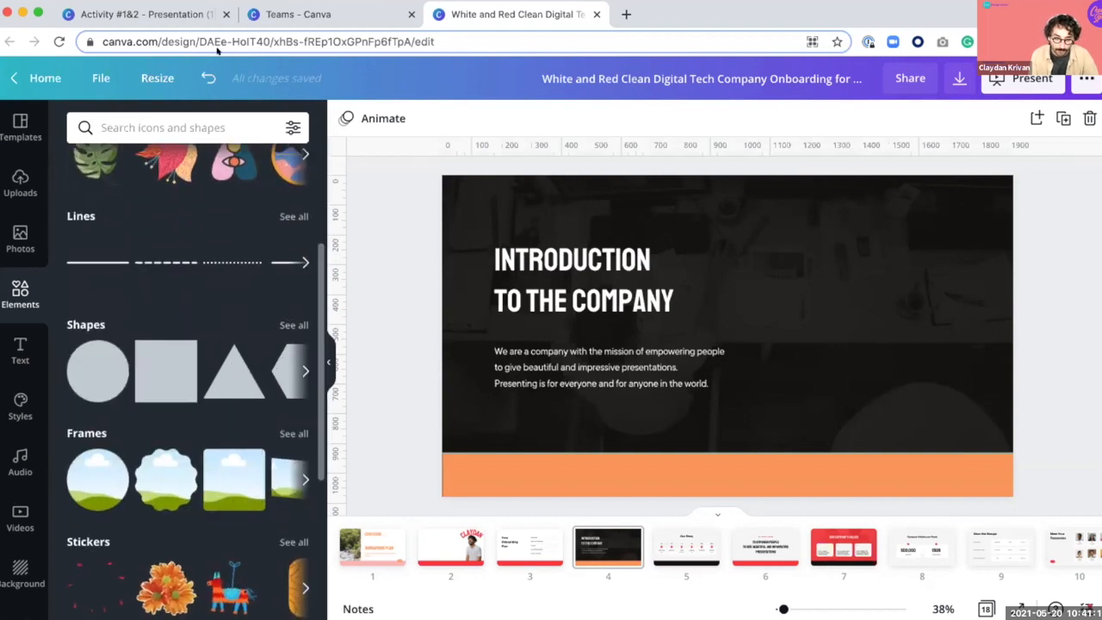
left_click(217, 115)
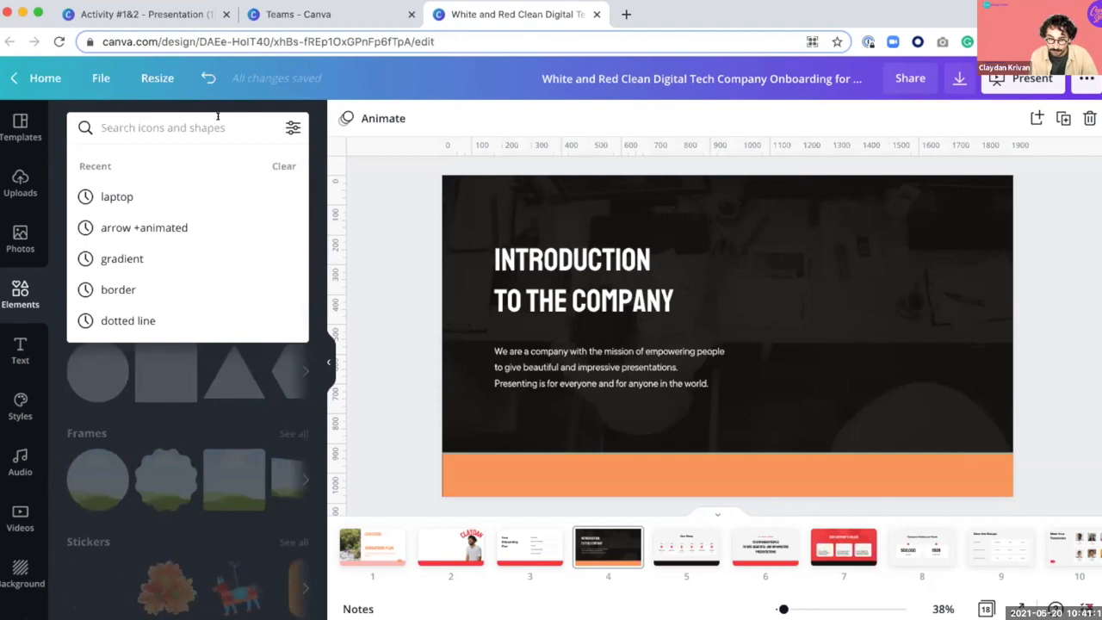
left_click(110, 198)
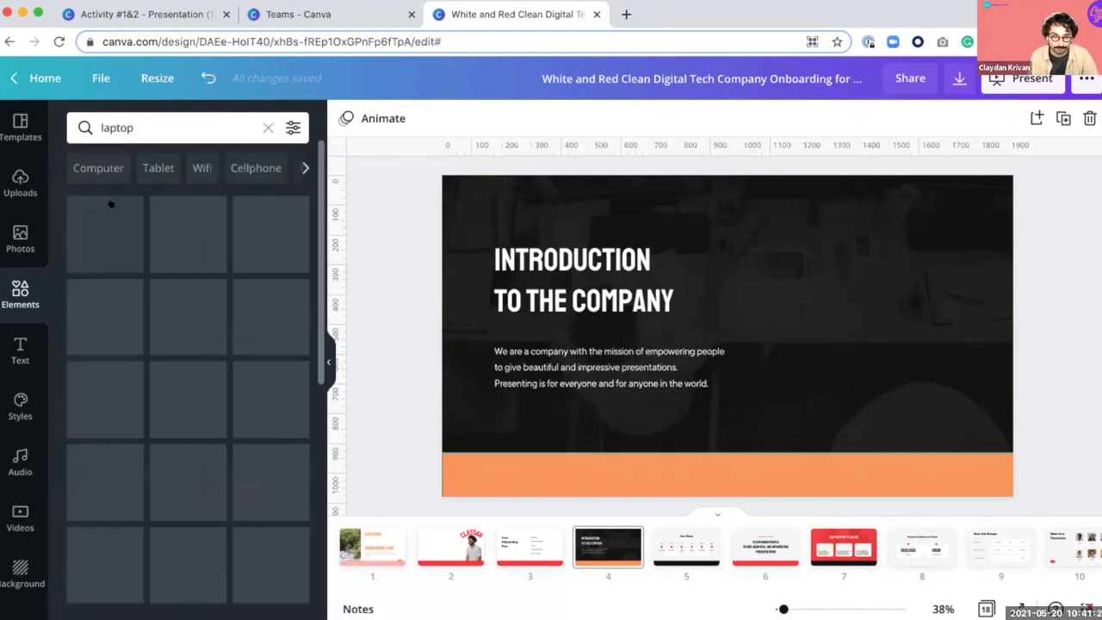
left_click(155, 222)
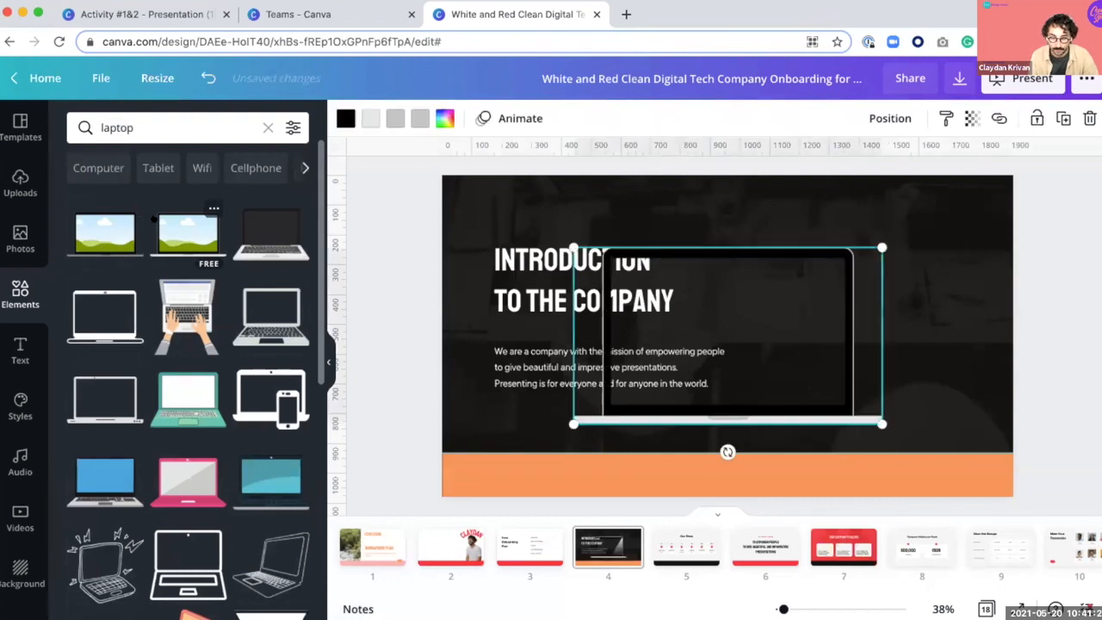
left_click_drag(843, 300, 944, 285)
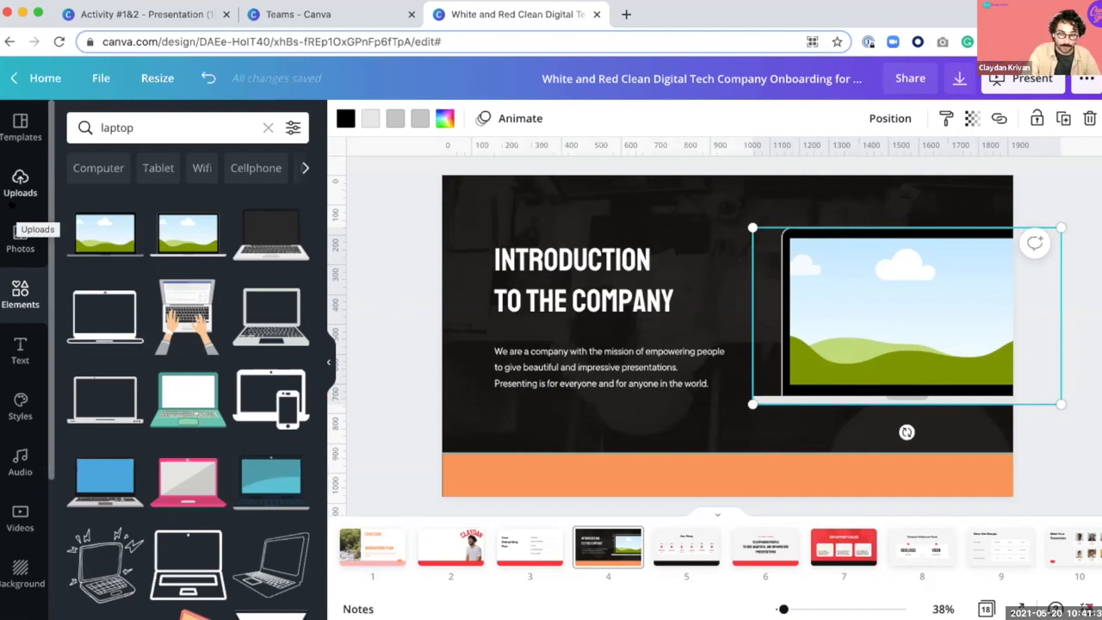
Step: Fill the laptop frame's screen with the trending photo of an open book and a brown leather journal
left_click(18, 238)
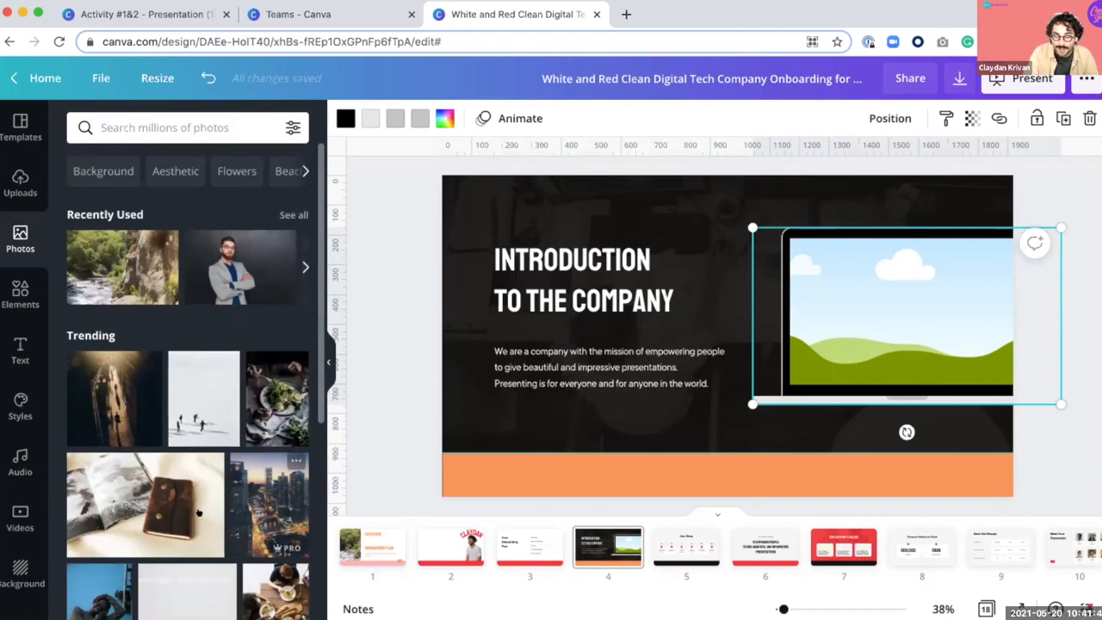
left_click_drag(197, 512, 858, 289)
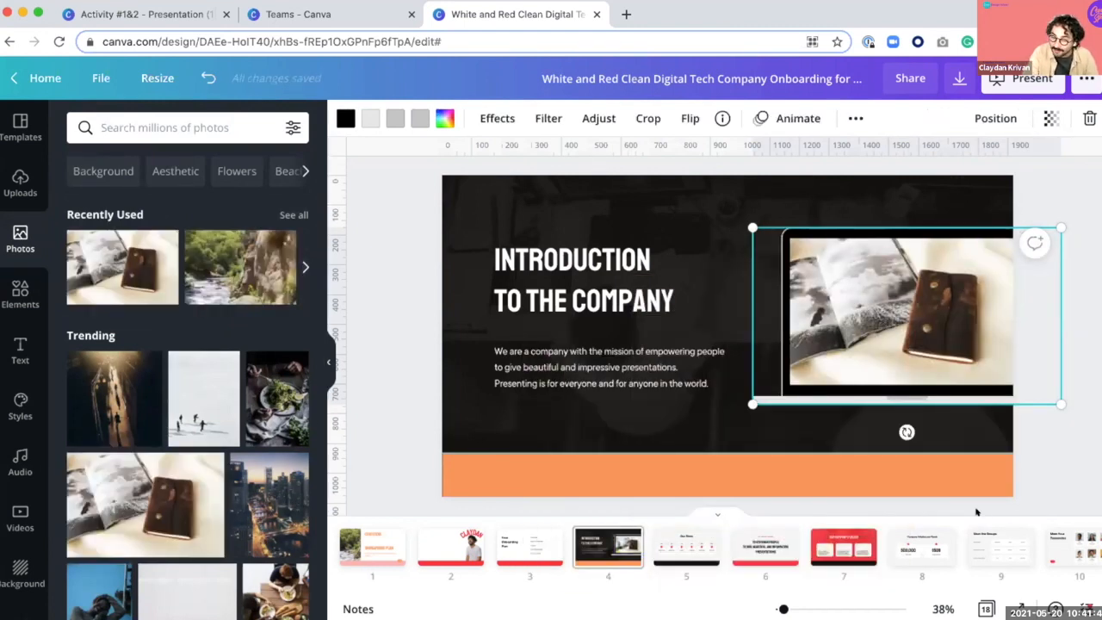
left_click(742, 433)
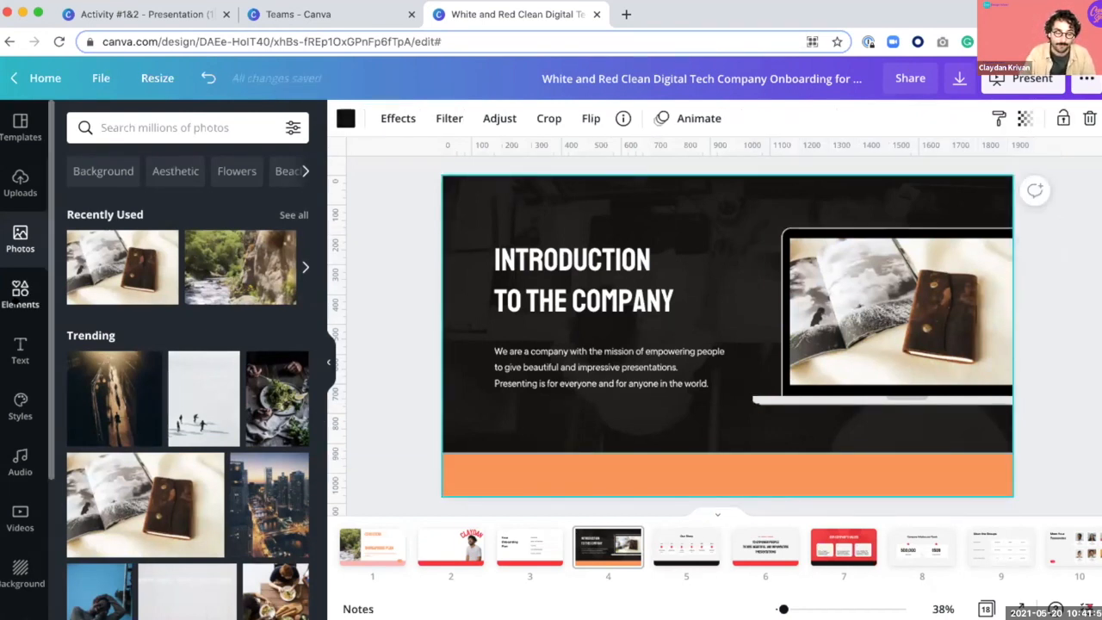
Step: Replace the laptop search with the full Shapes collection and delete the orange band from slide 4
left_click(20, 292)
left_click(136, 120)
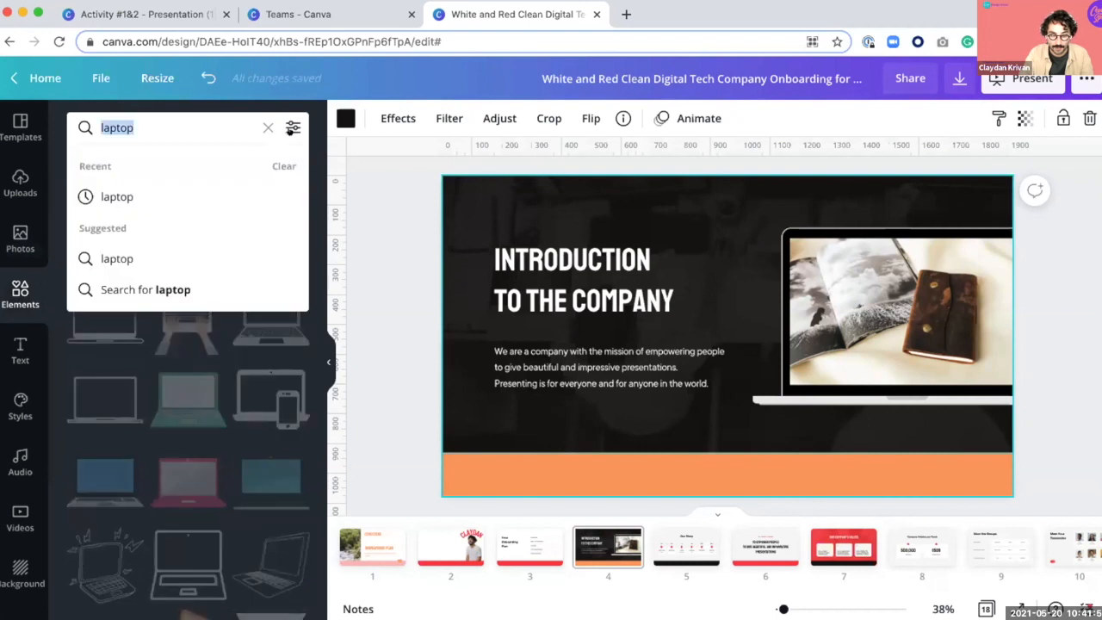
left_click(267, 127)
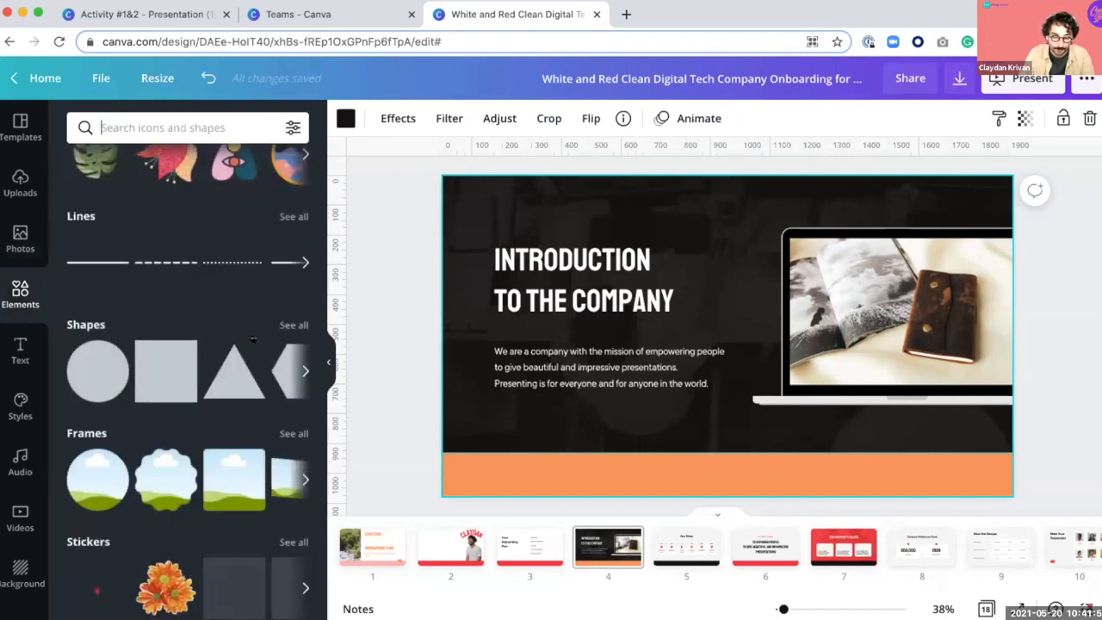
left_click(296, 324)
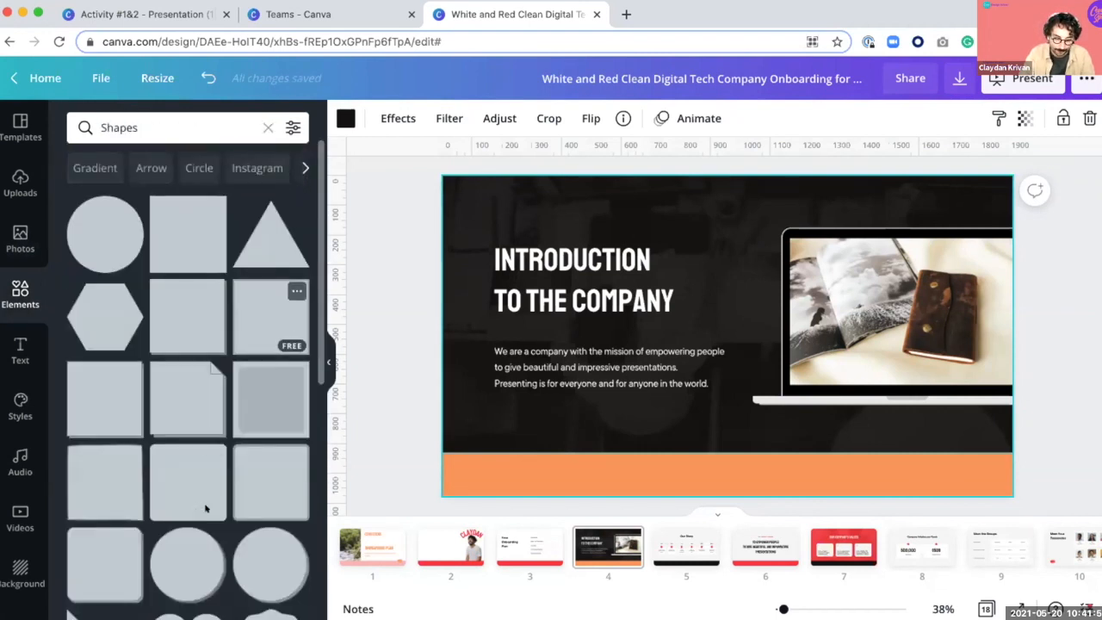
scroll(202, 509, "down", 5)
scroll(198, 509, "down", 5)
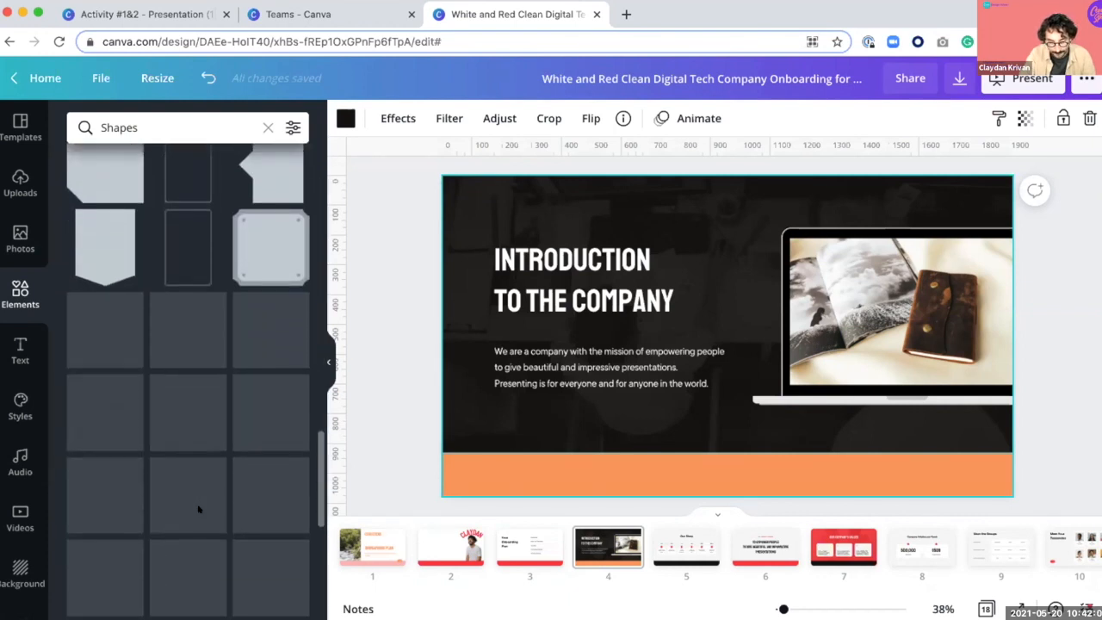
left_click(516, 474)
key("Delete")
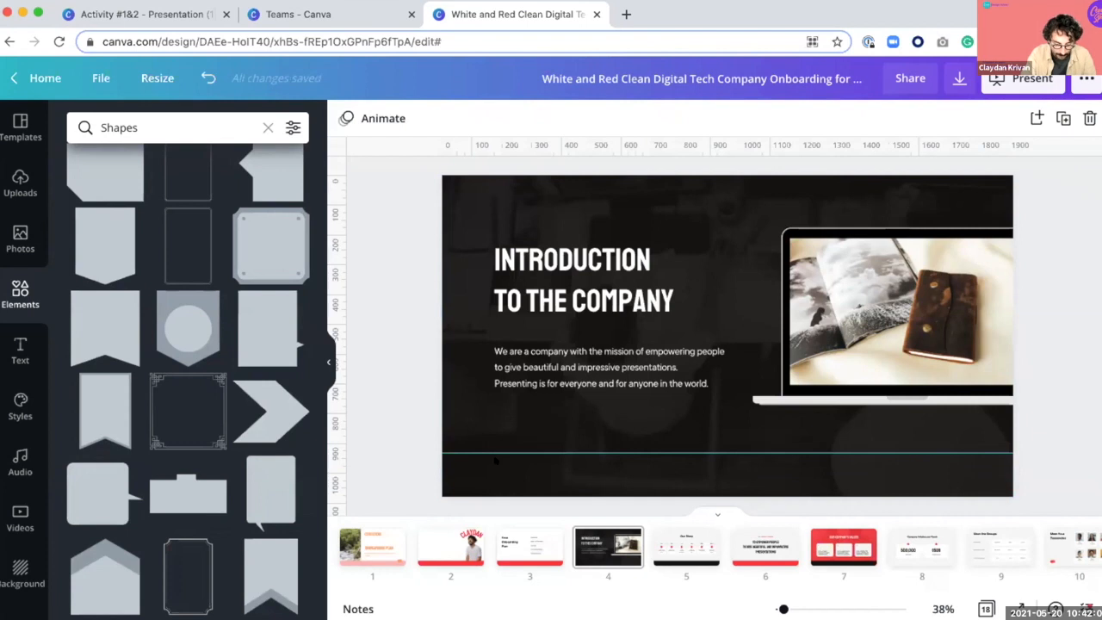
left_click(445, 447)
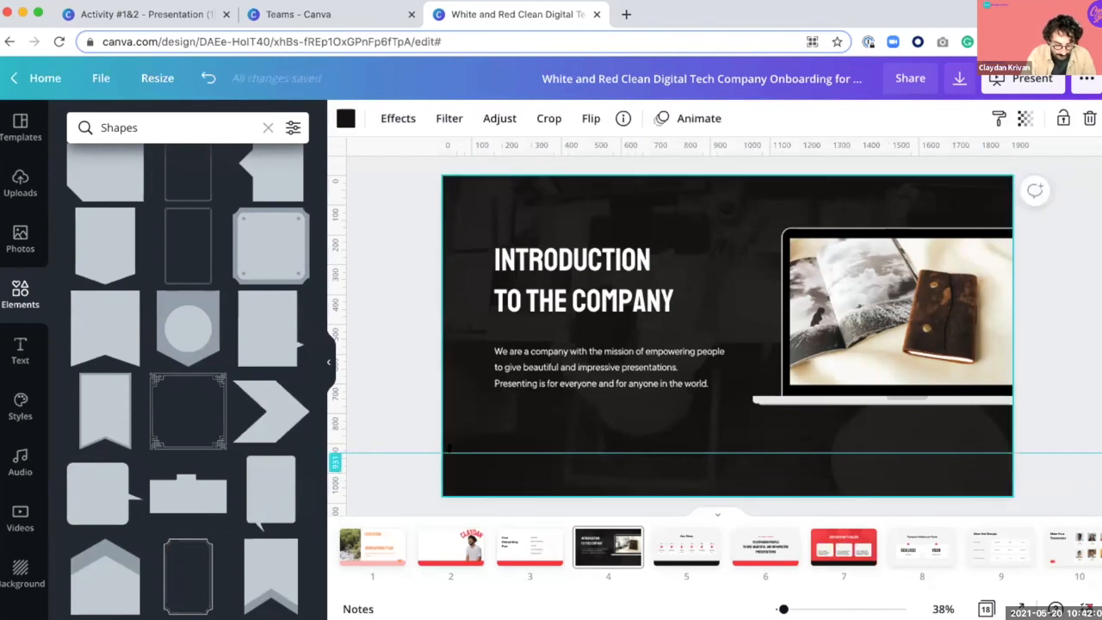
Step: Search the elements for "half circle" and add the thick yellow half ring to slide 4
scroll(89, 524, "down", 3)
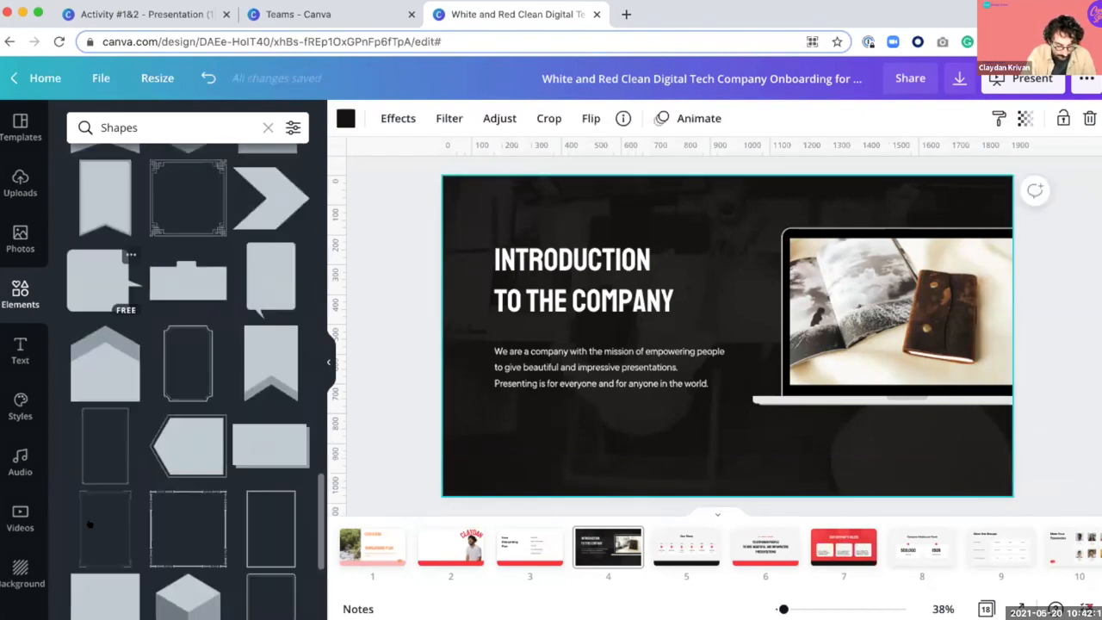
scroll(89, 524, "down", 5)
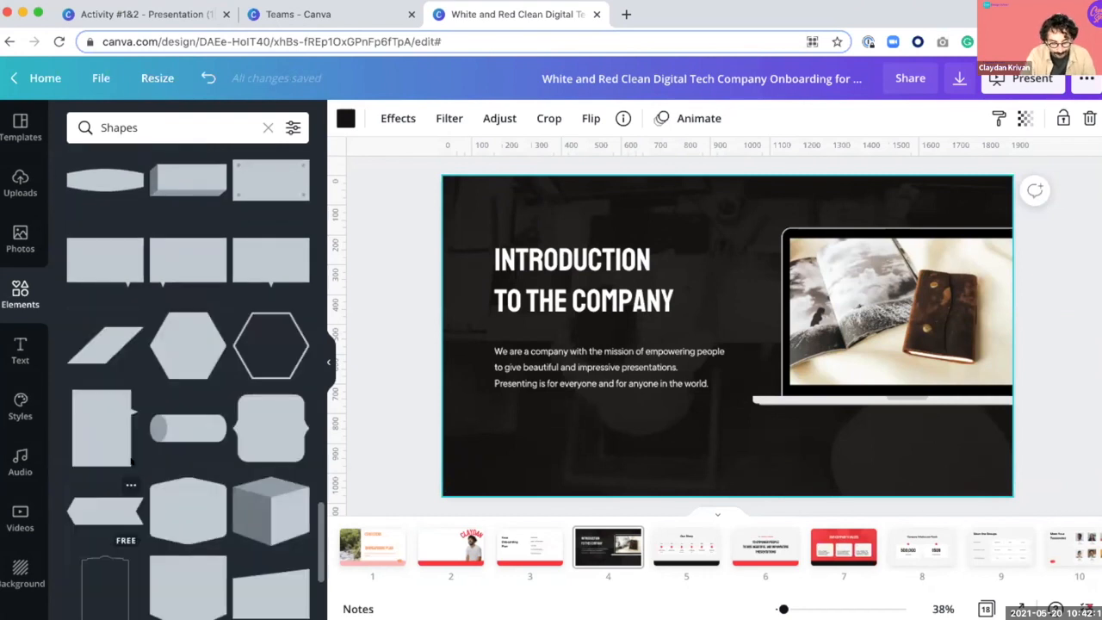
scroll(130, 459, "down", 8)
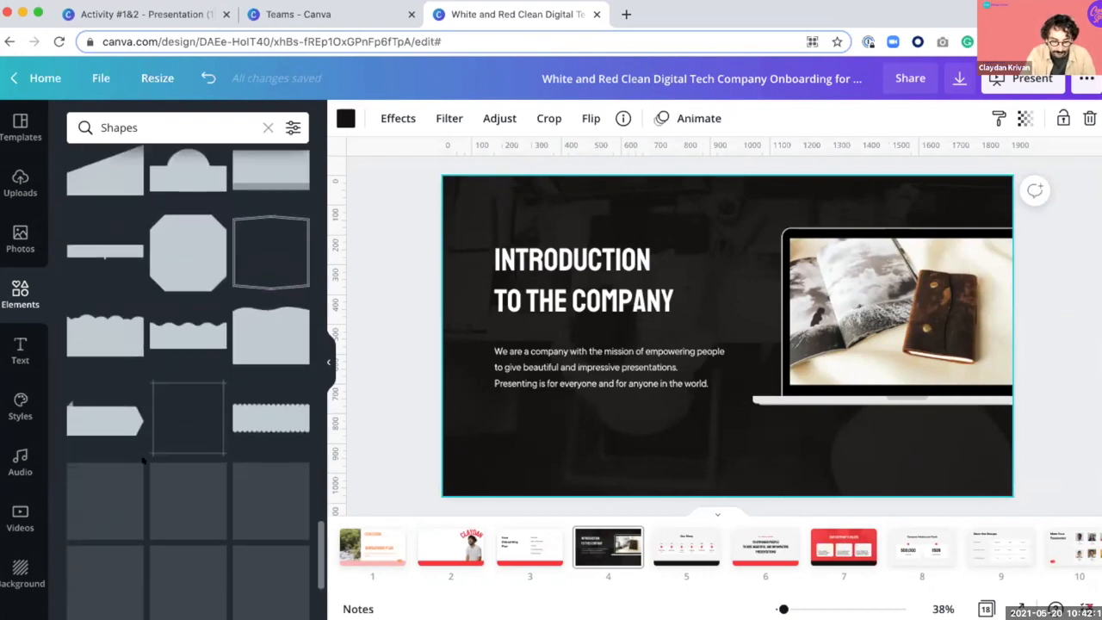
scroll(143, 461, "down", 8)
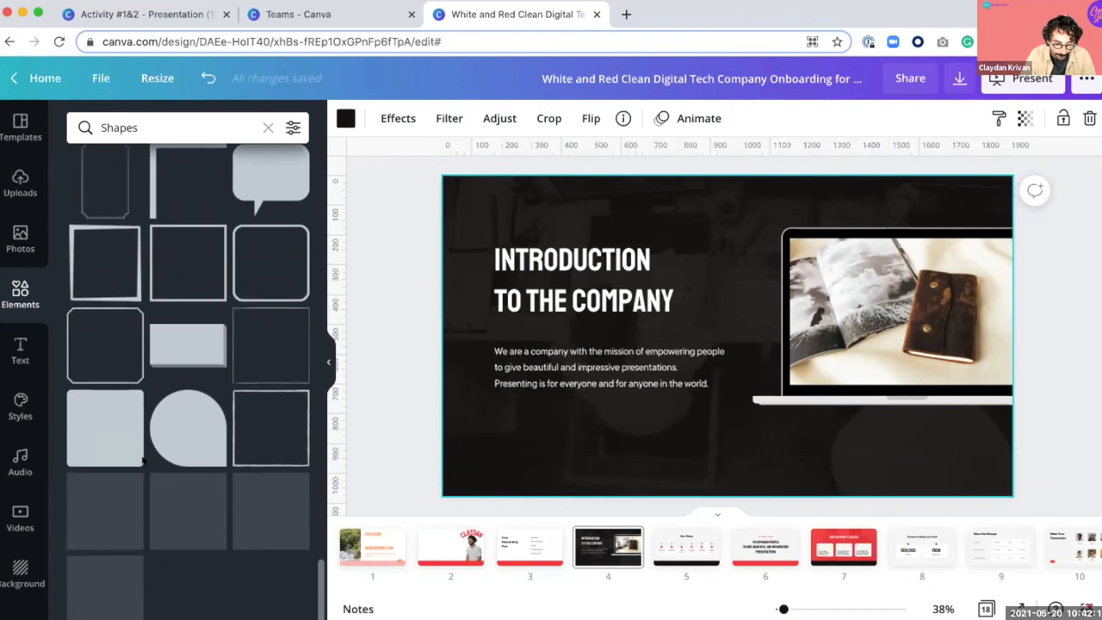
scroll(143, 461, "down", 1)
double_click(164, 128)
type("h")
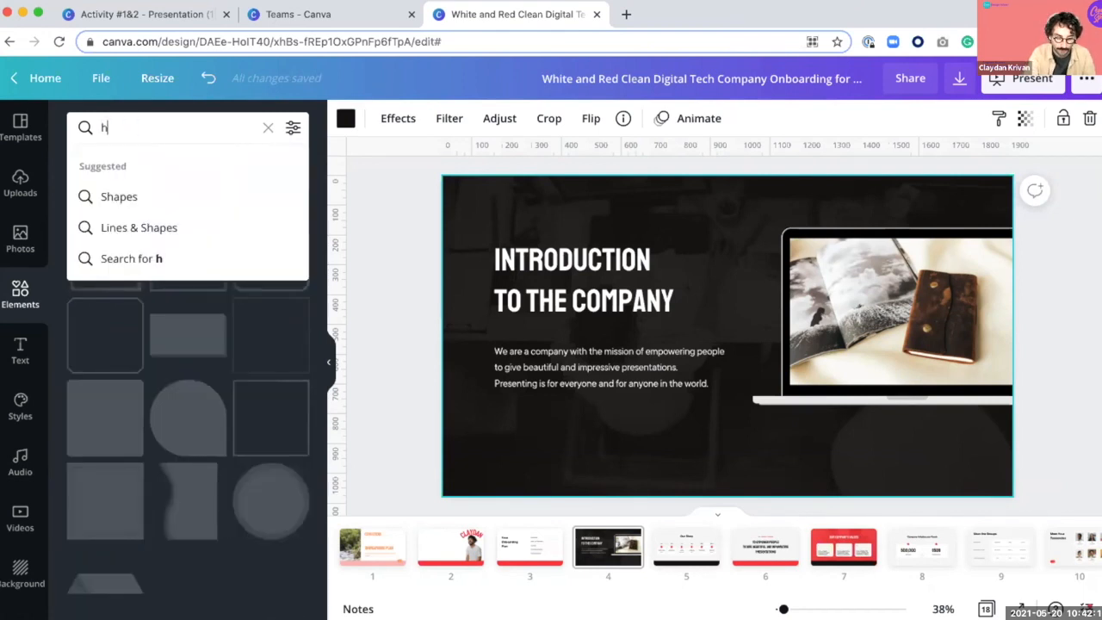
type("alf circle")
key("Return")
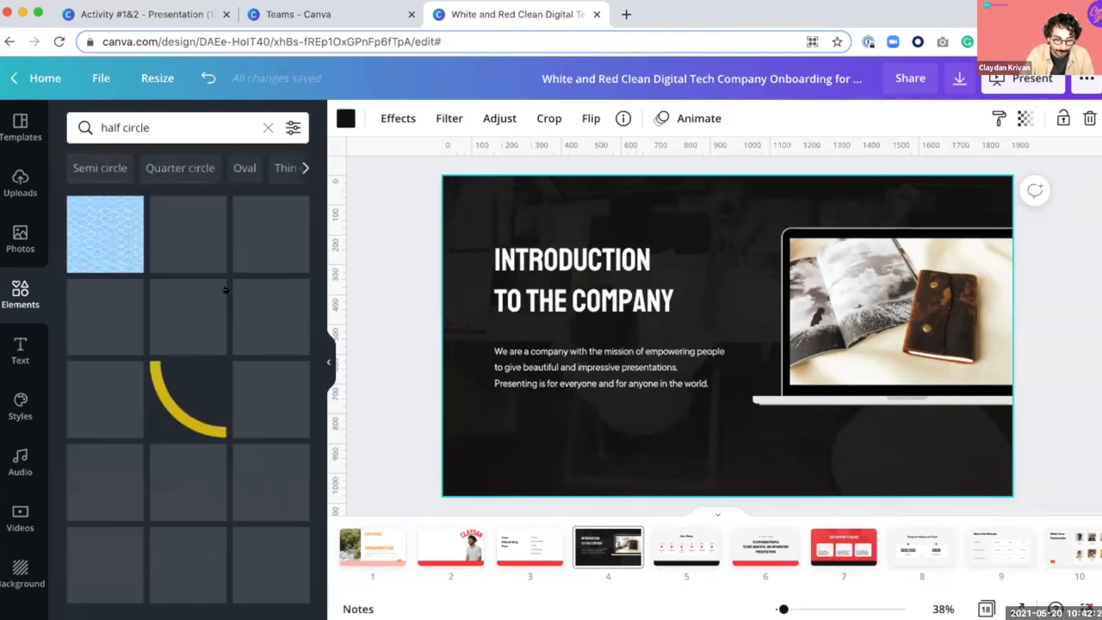
left_click(252, 390)
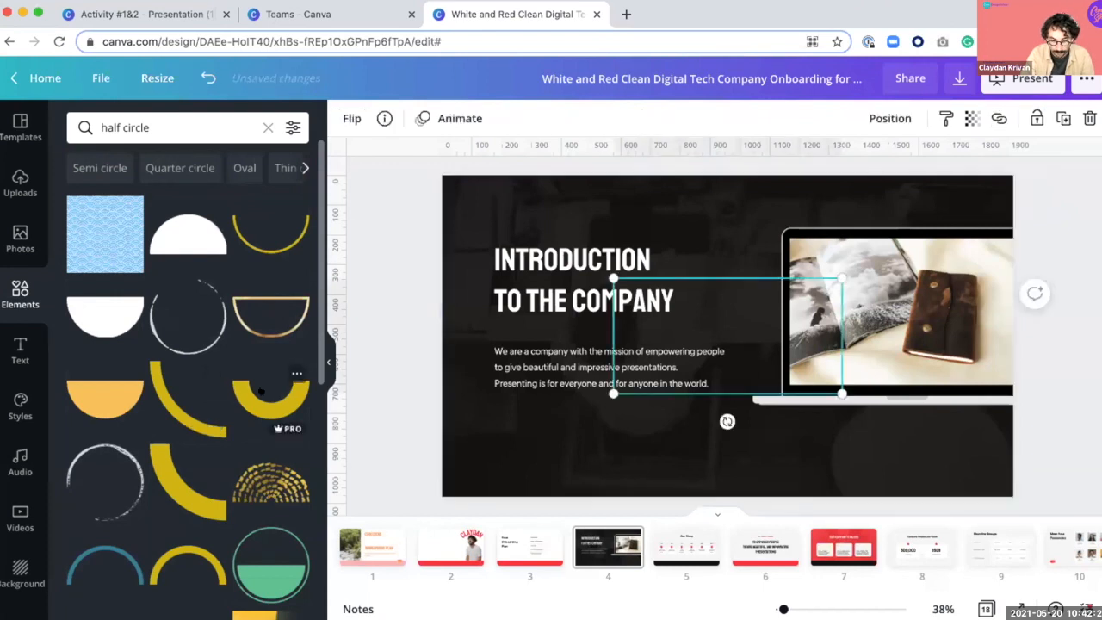
Step: Rotate the yellow half ring, tuck it into slide 4's bottom-left corner and recolour it with the orange document colour
left_click_drag(727, 421, 488, 471)
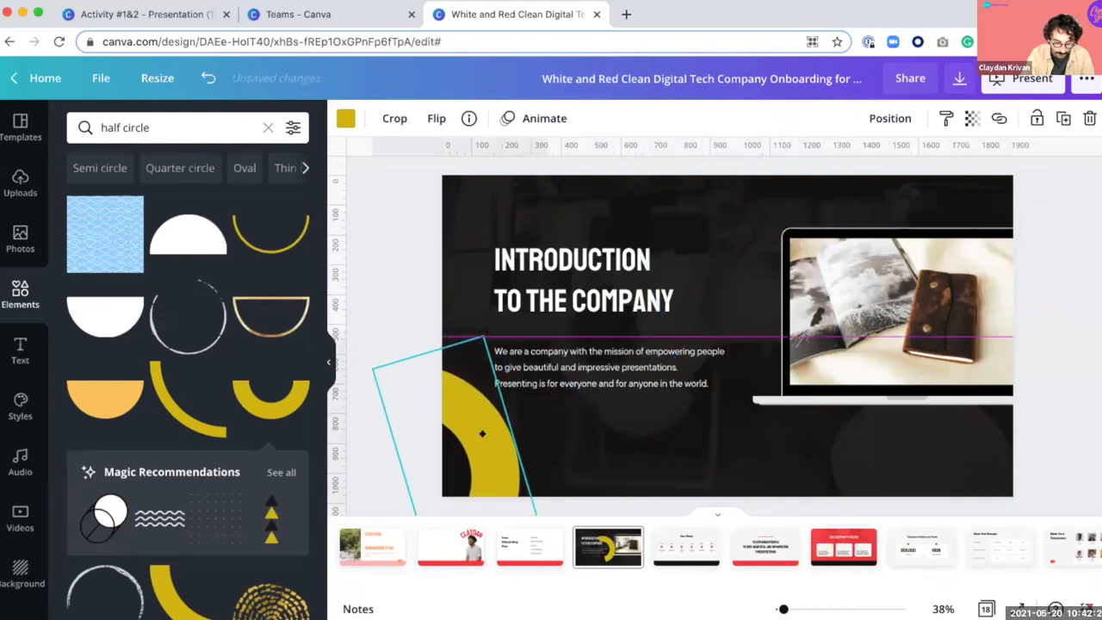
left_click(345, 118)
left_click(166, 240)
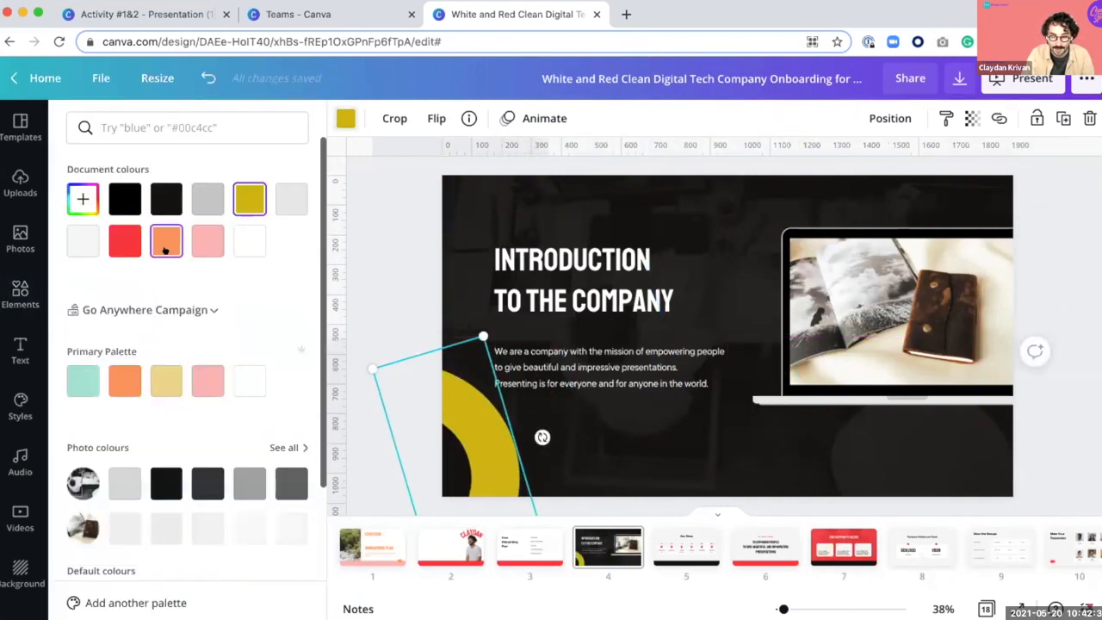
left_click(372, 278)
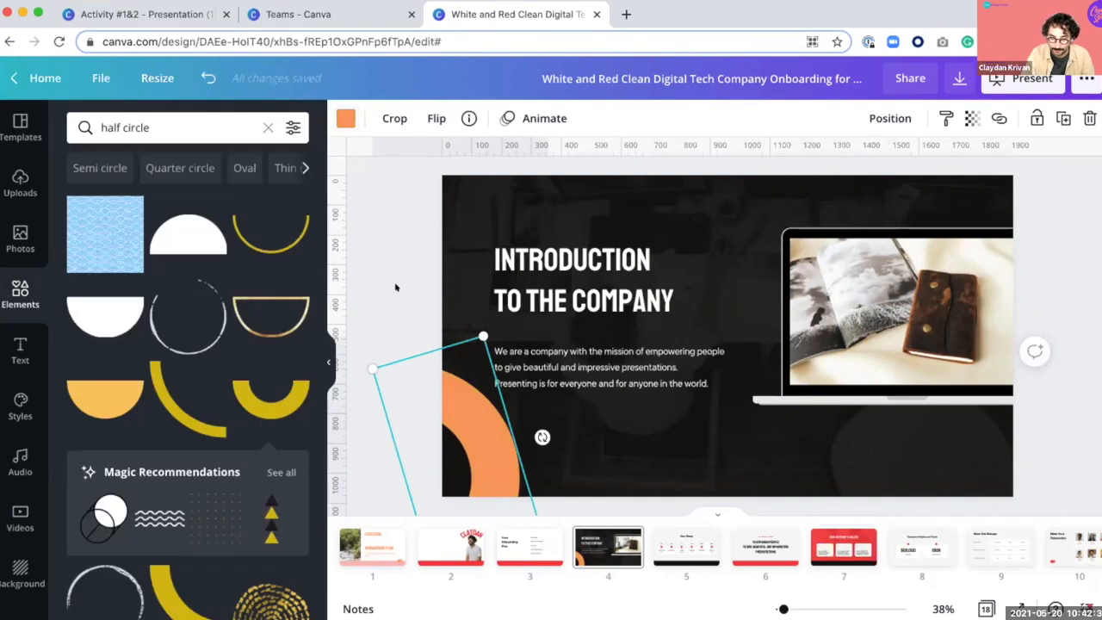
left_click(395, 287)
Step: Duplicate the orange half ring, rotate the copy into slide 4's top-right corner and send it behind the laptop
left_click(466, 399)
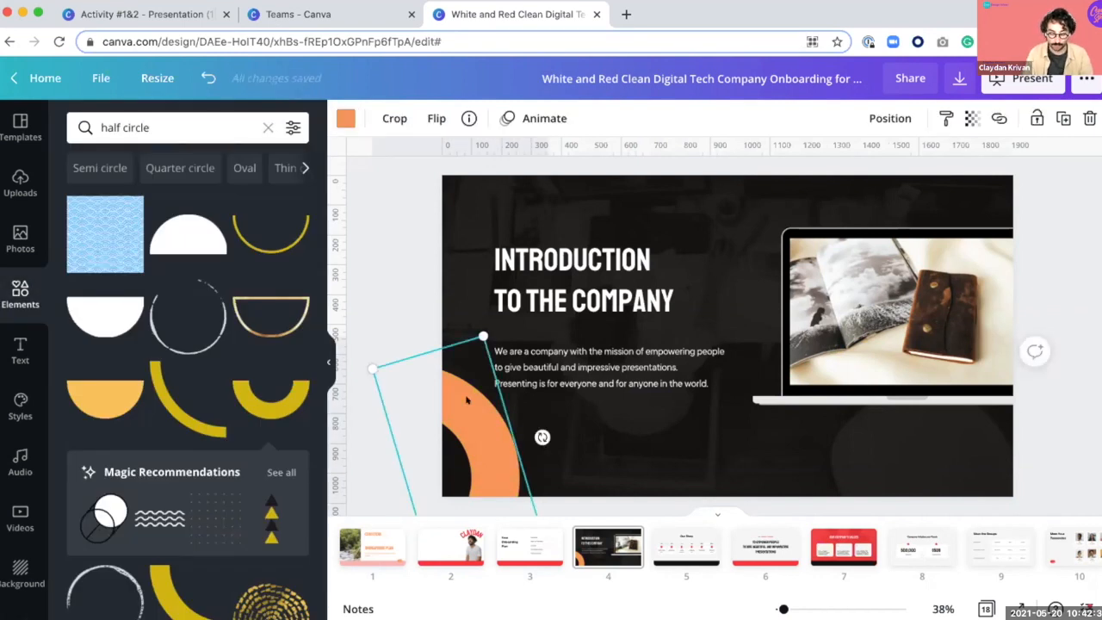
left_click_drag(541, 436, 912, 357)
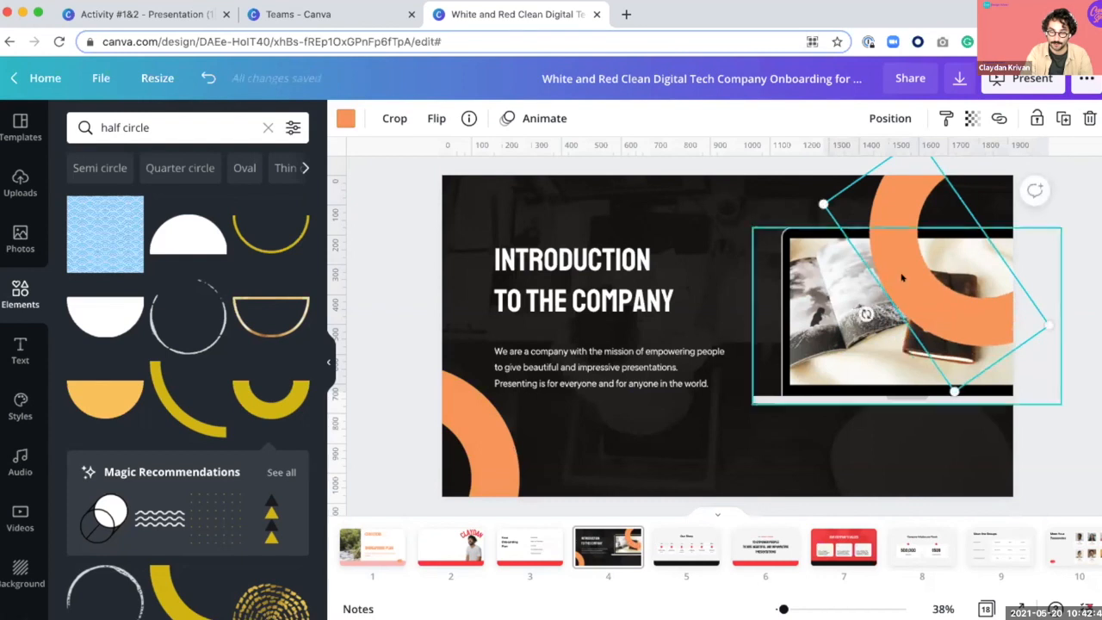
left_click_drag(912, 274, 950, 249)
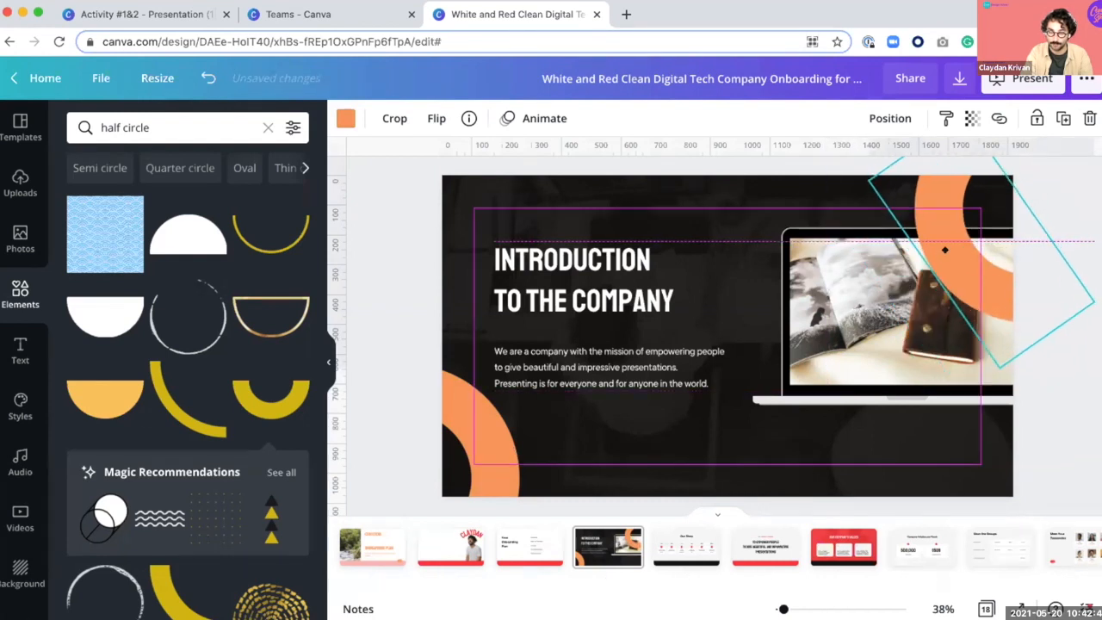
left_click(872, 119)
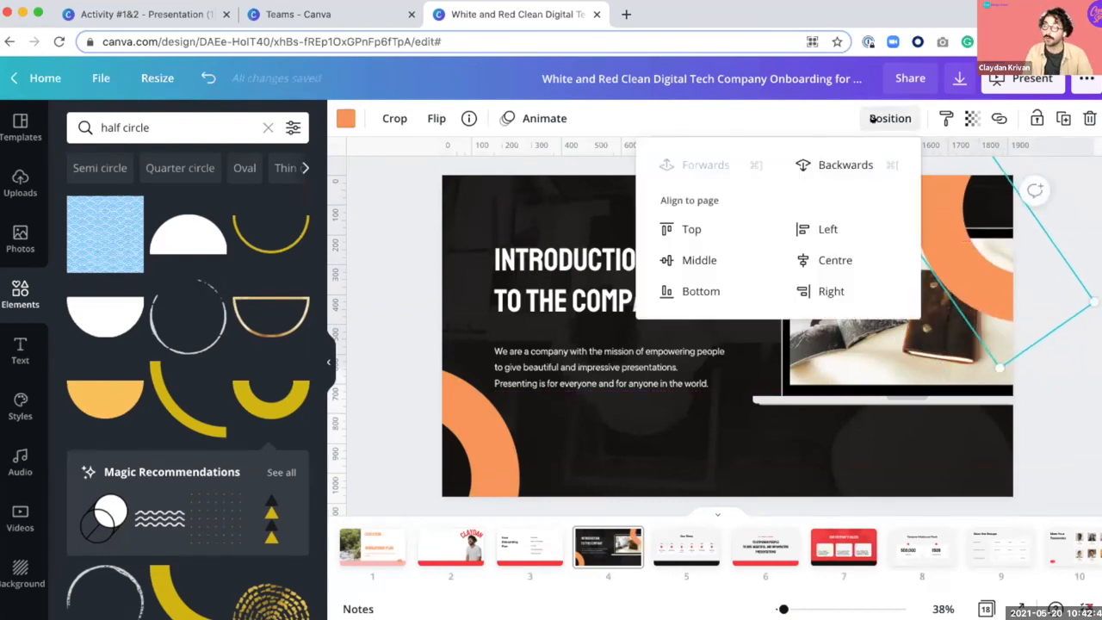
left_click(853, 176)
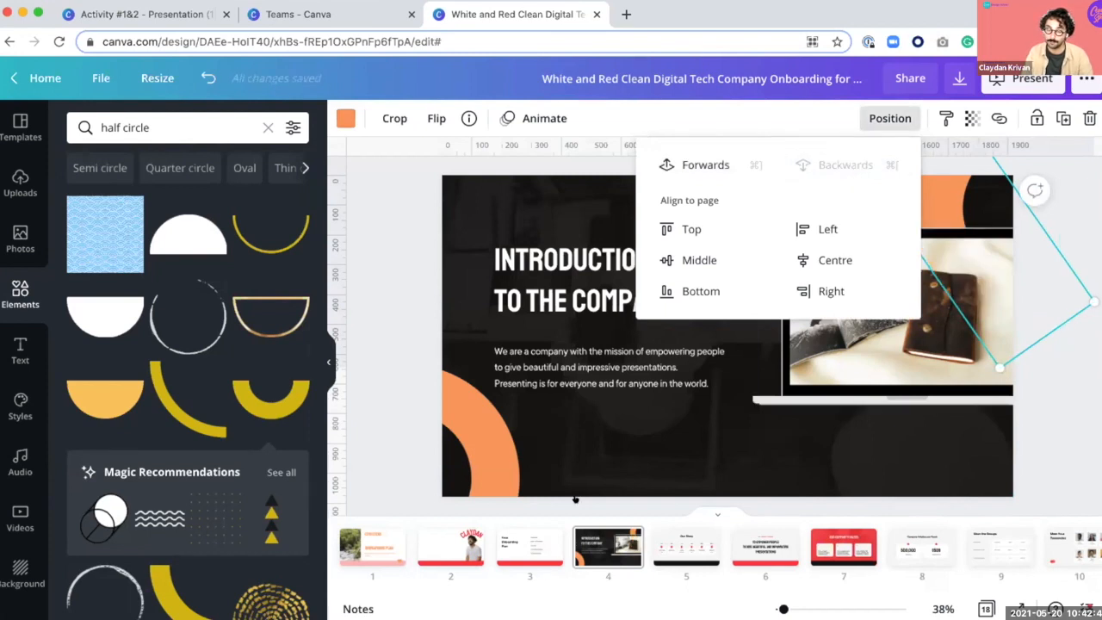
left_click(614, 438)
left_click_drag(615, 441, 613, 378)
Step: On slide 5, move the timeline's date labels from 2010 to Present out of line, to uneven heights above the connector lines
left_click(667, 547)
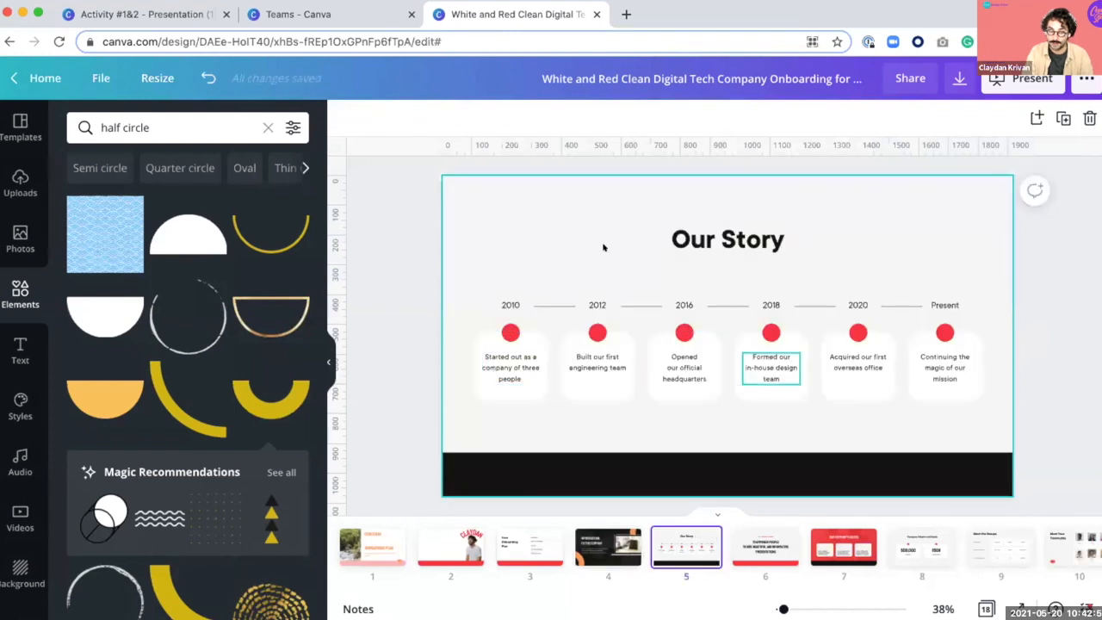
left_click_drag(513, 305, 534, 282)
left_click_drag(598, 305, 630, 275)
left_click_drag(681, 305, 694, 279)
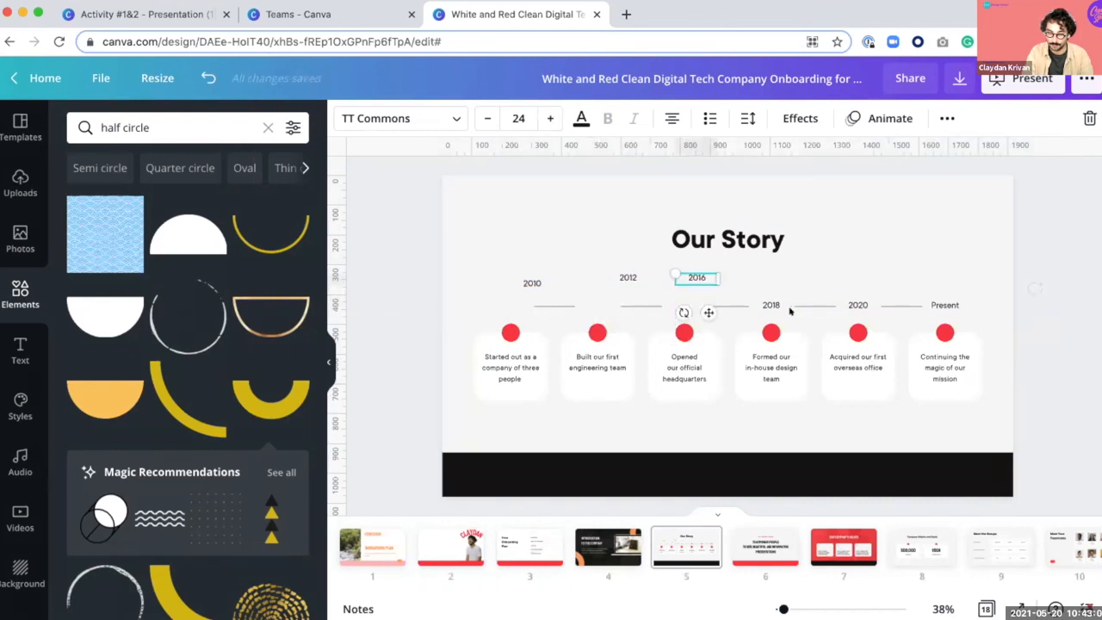
left_click_drag(771, 305, 771, 289)
left_click_drag(857, 305, 857, 284)
left_click(943, 305)
Step: Select all six date labels of the Our Story timeline together and open their additional formatting options
left_click_drag(943, 304, 494, 265)
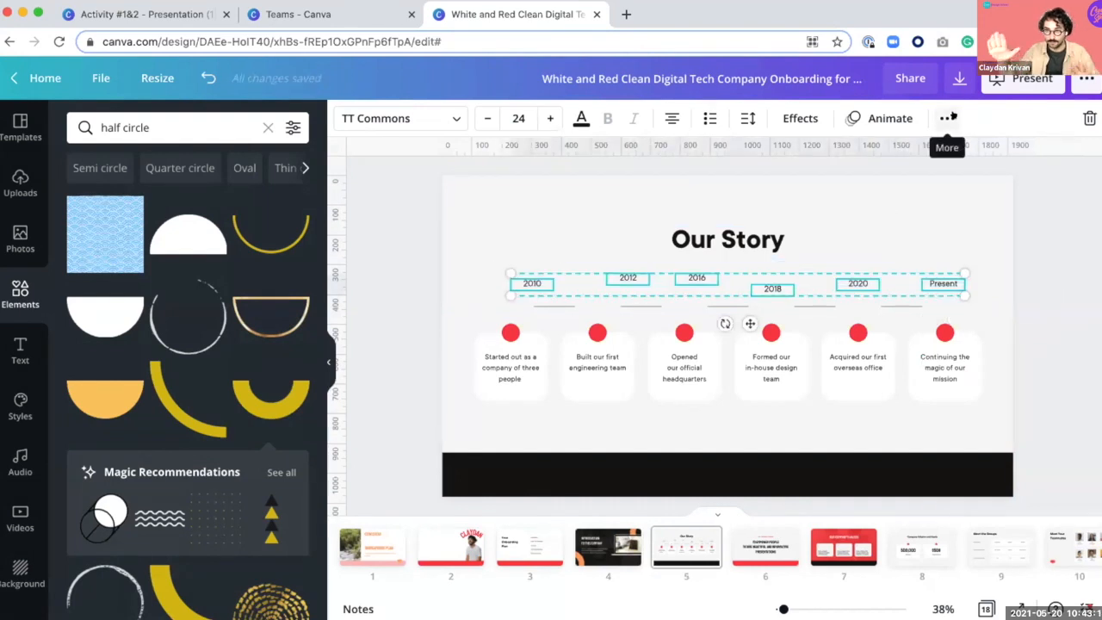
left_click(946, 117)
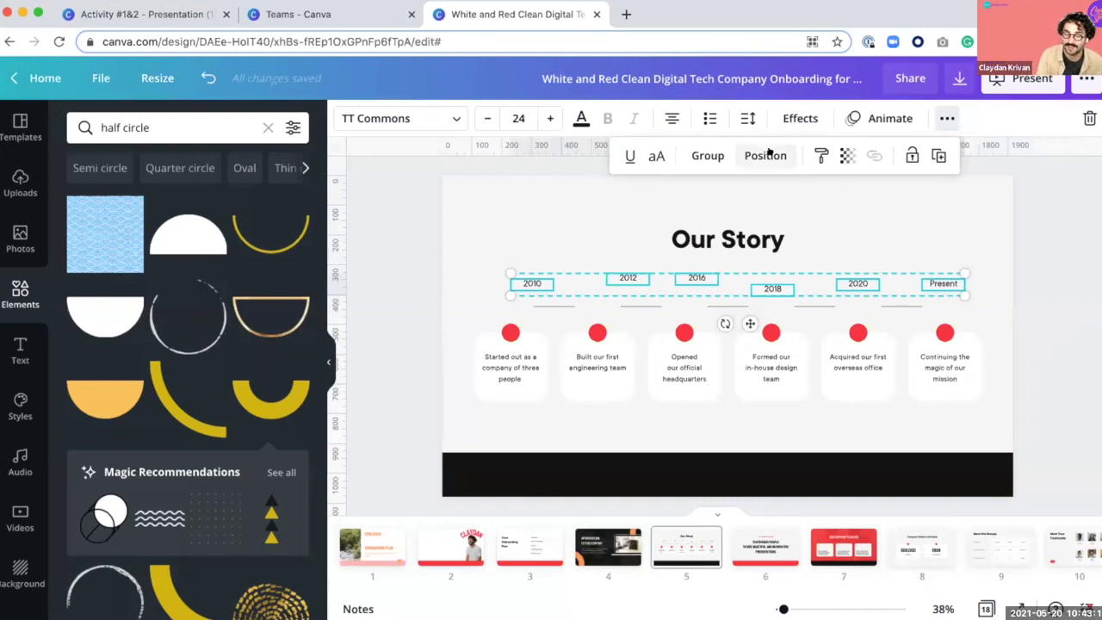
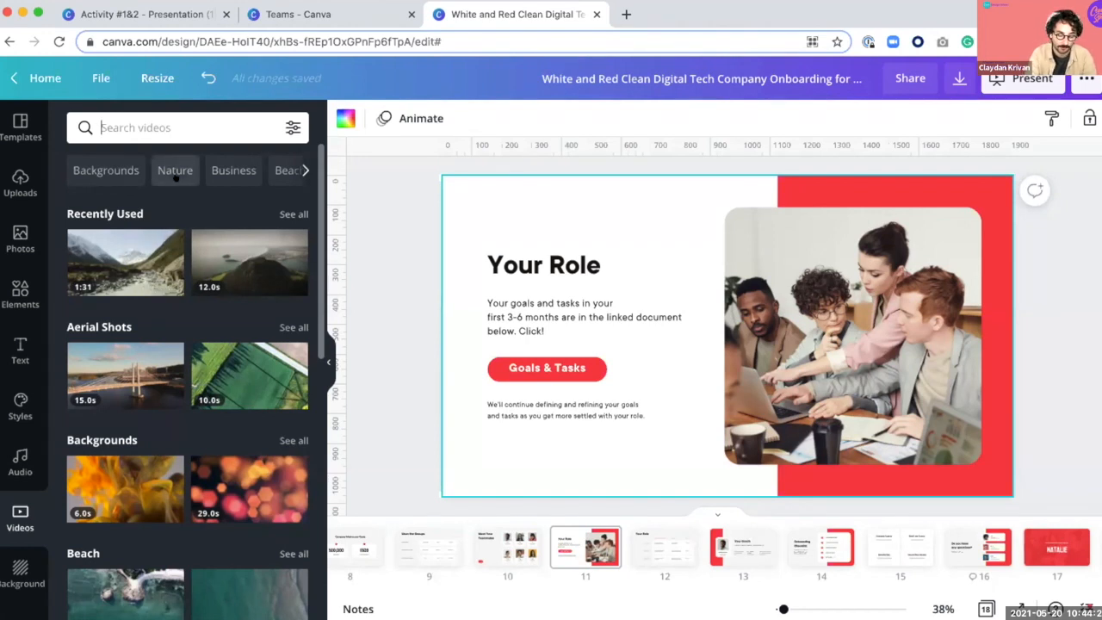
Step: Search the videos for "queenstown" and fill the photo frame on the Your Role slide with the 40-second lake and forest video
type("queenstow")
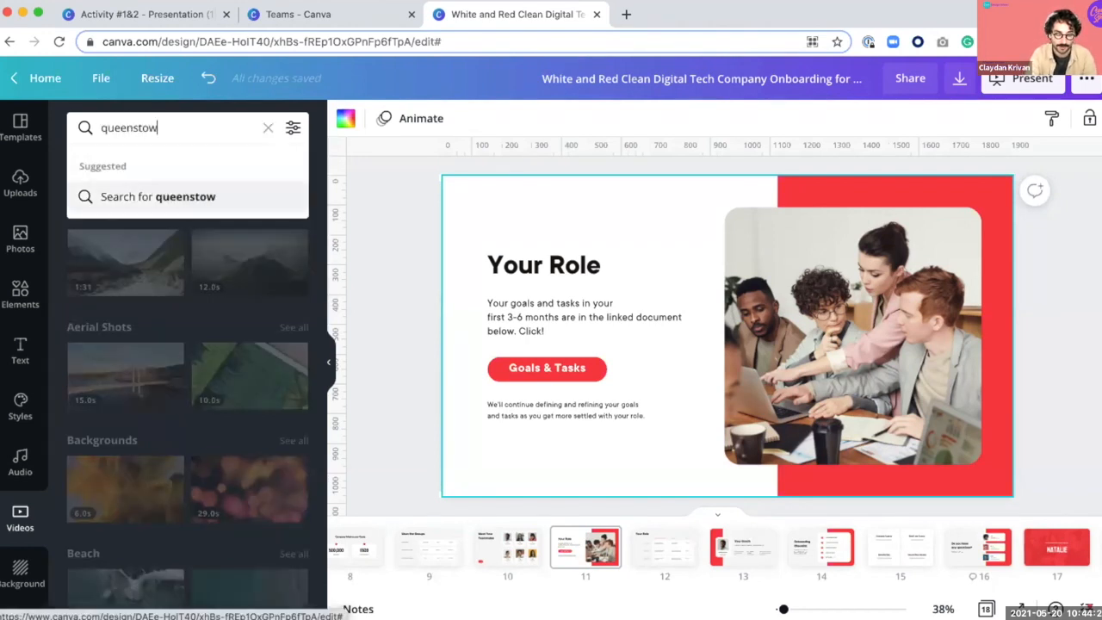
key("BackSpace")
type("wn")
key("Return")
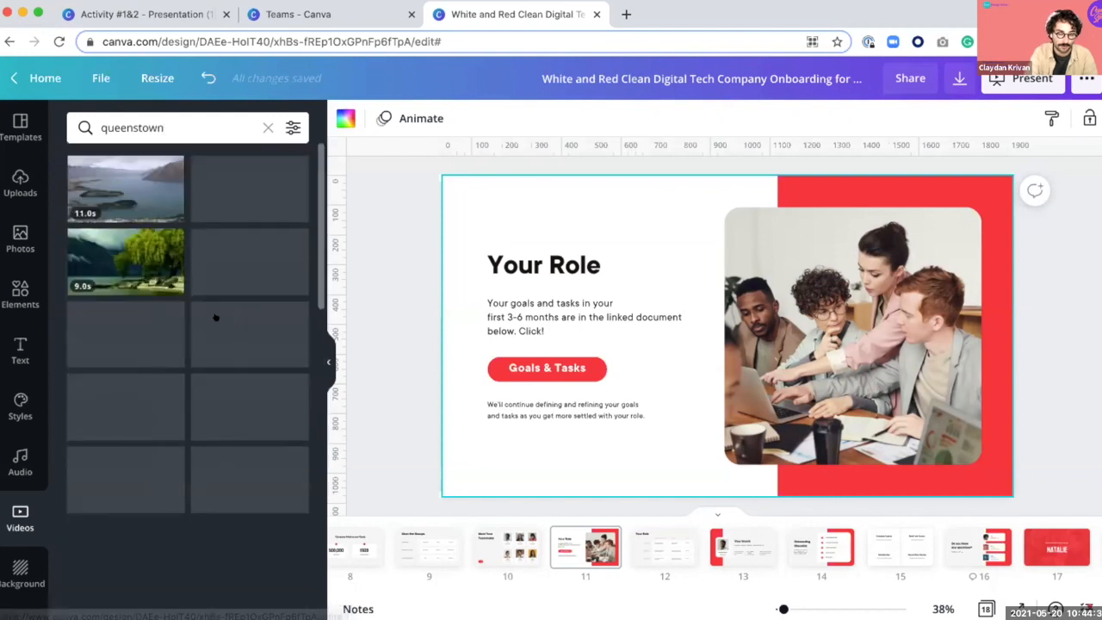
left_click_drag(816, 337, 832, 336)
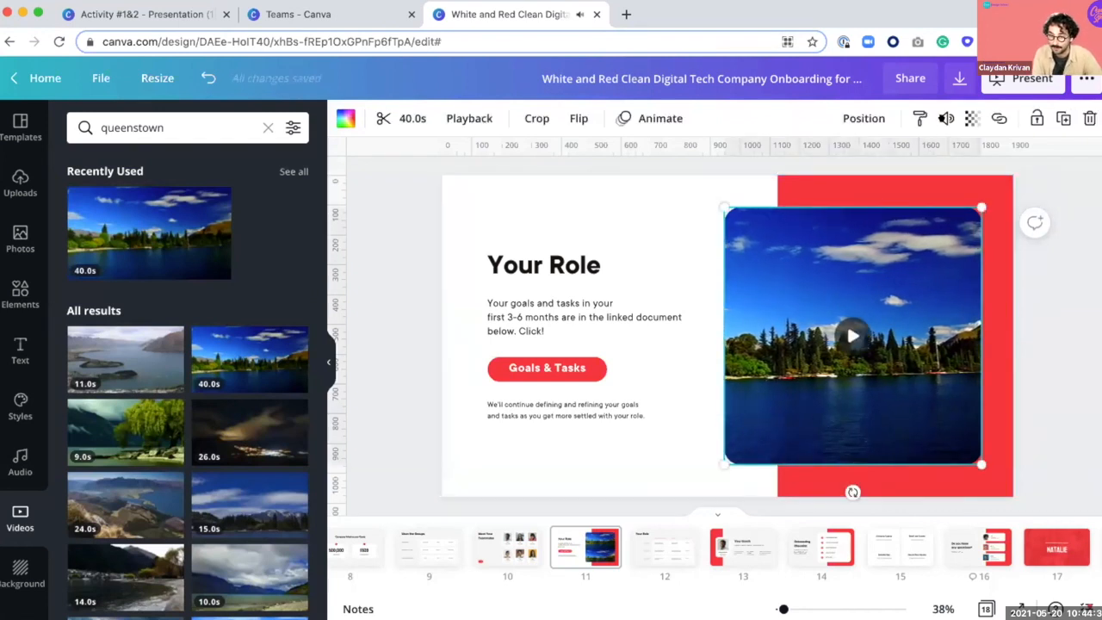
Step: Play the lake video inside its frame and mute its sound
left_click(852, 336)
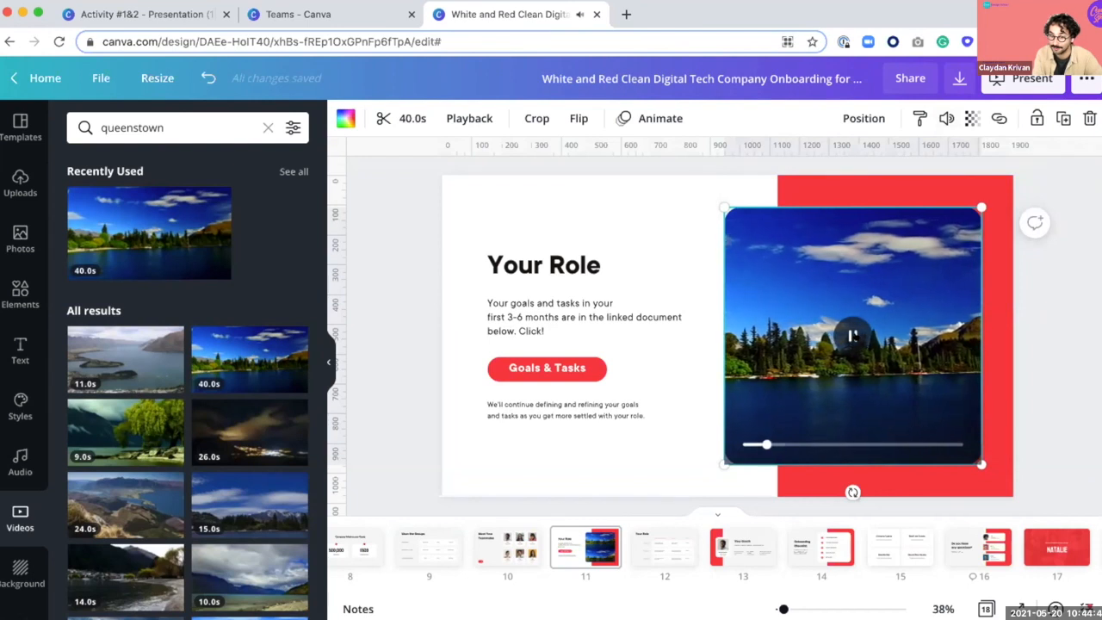
left_click(945, 118)
left_click(704, 165)
left_click(676, 204)
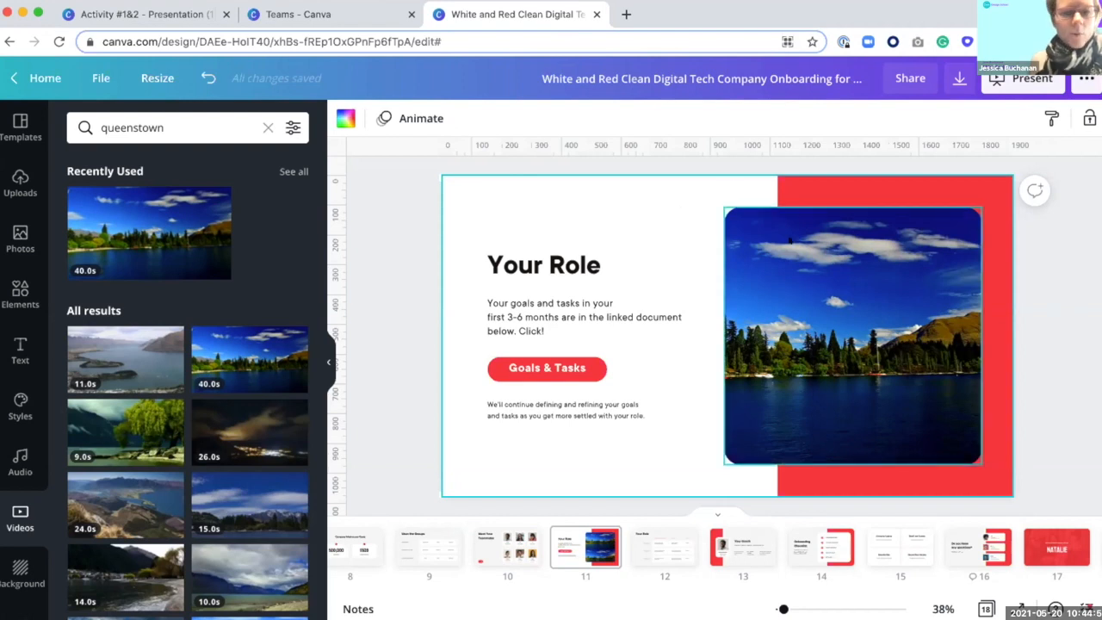
left_click(744, 219)
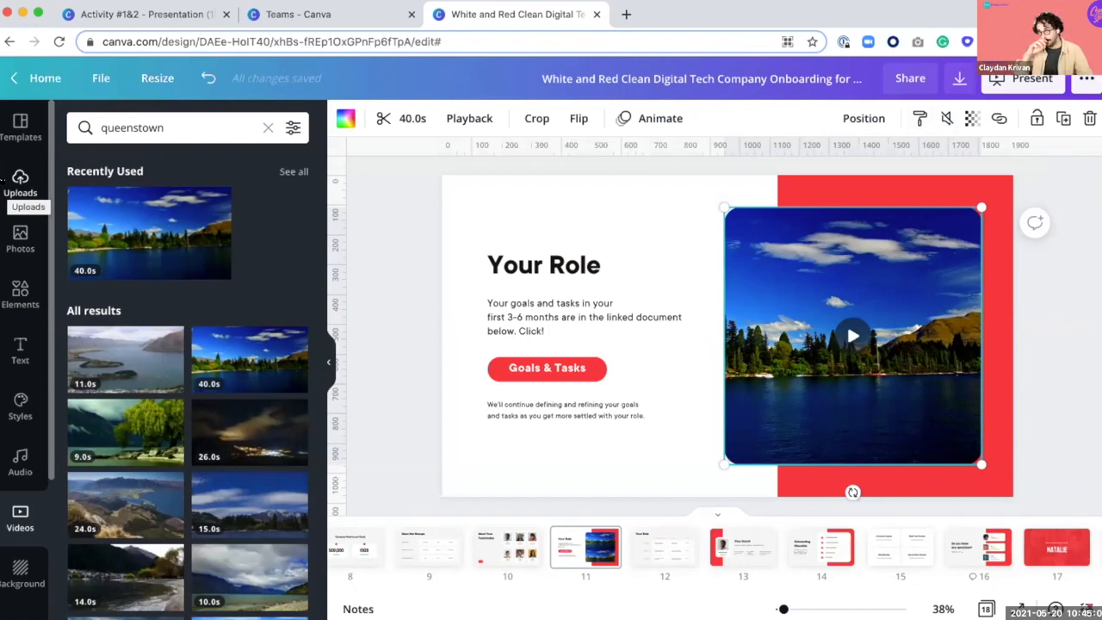
Step: Show the audio section of the uploads and open the lake video's volume control
left_click(20, 183)
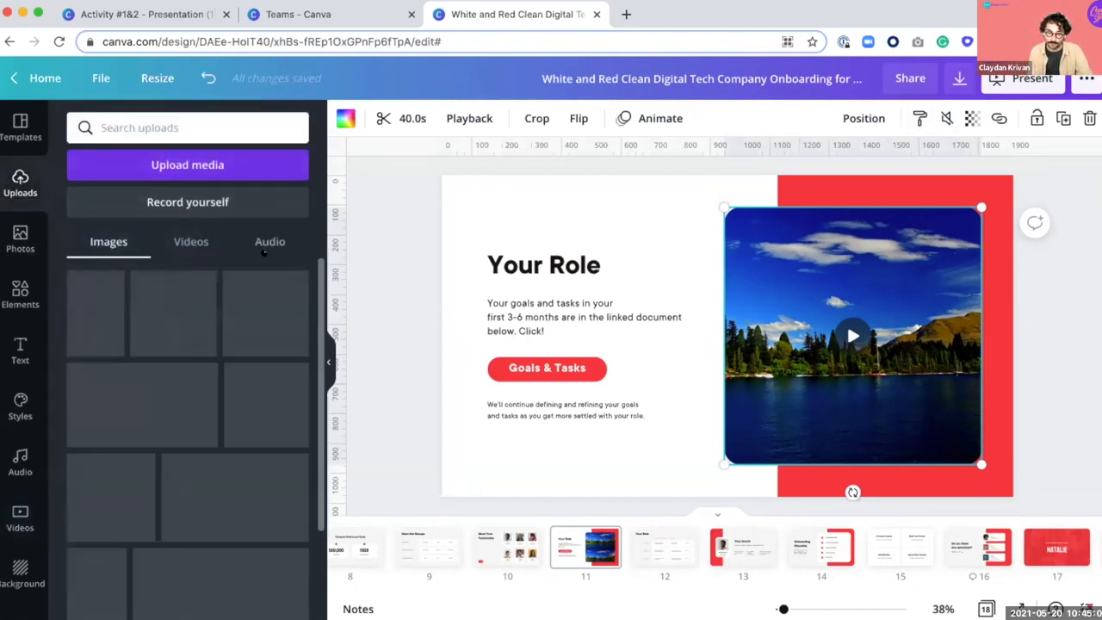
left_click(267, 242)
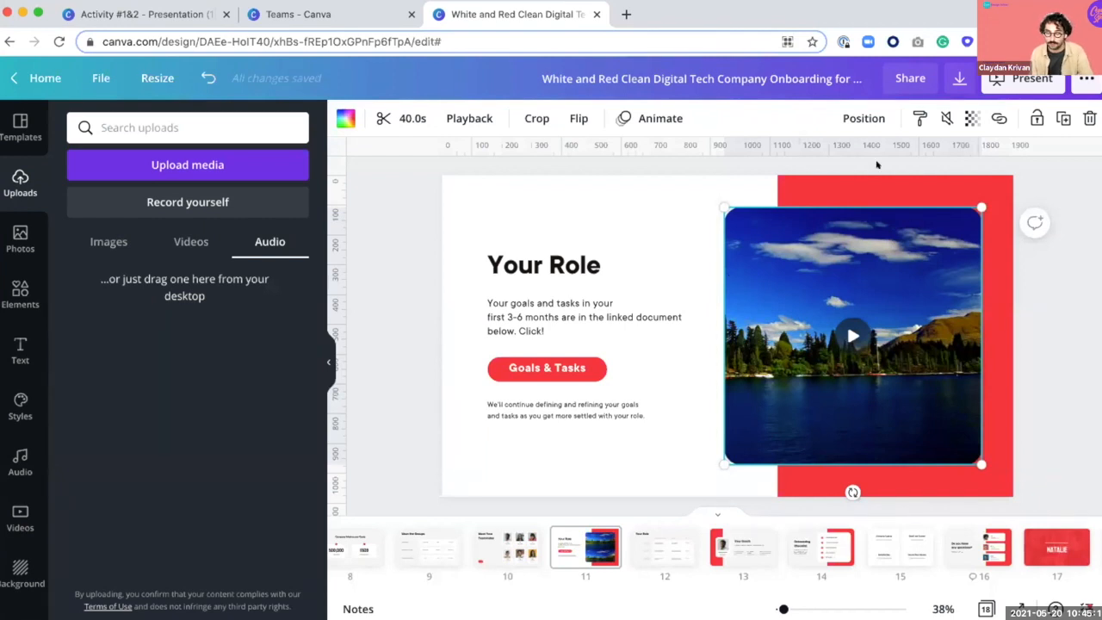
left_click(944, 120)
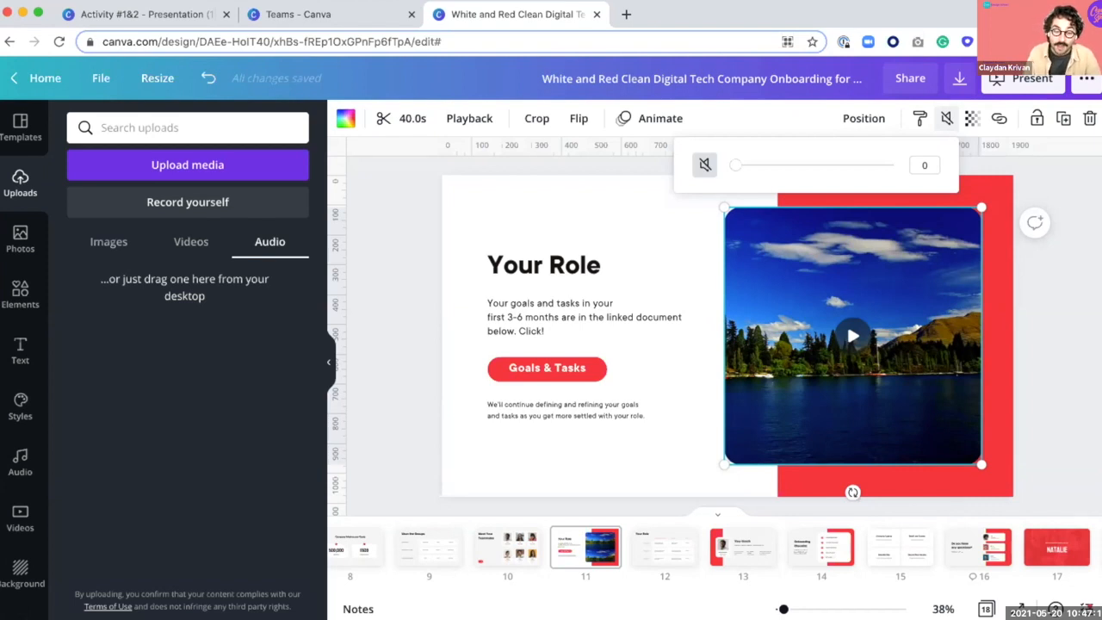
Step: Search Google in a new browser tab for "one-design use agreement canva", open Canva's One Design Use License Agreement and select its web address
left_click(626, 14)
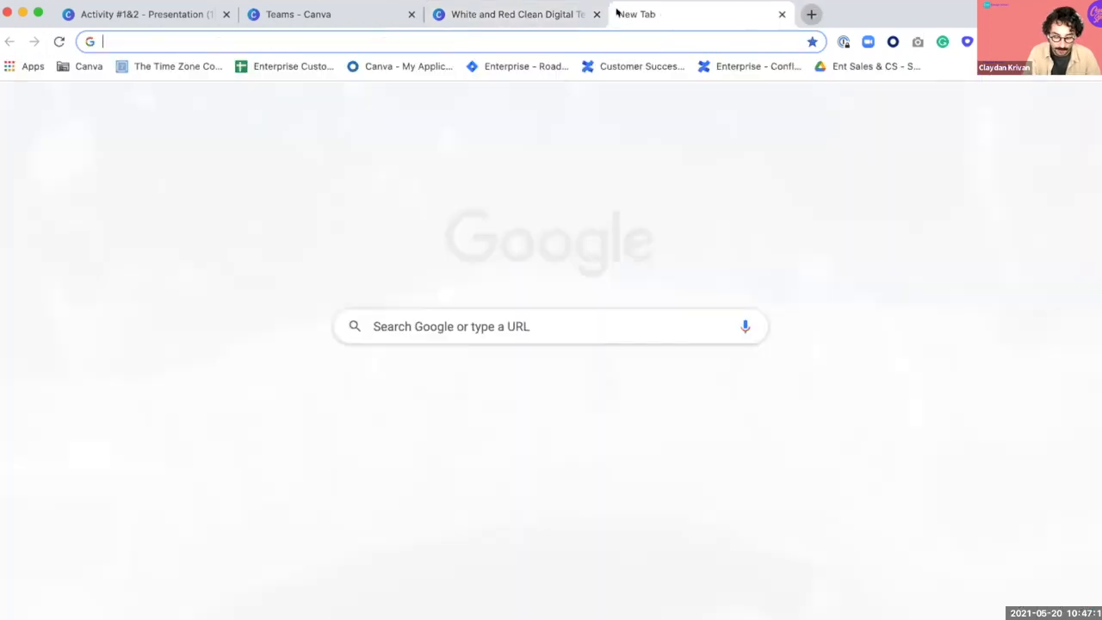
type("one-")
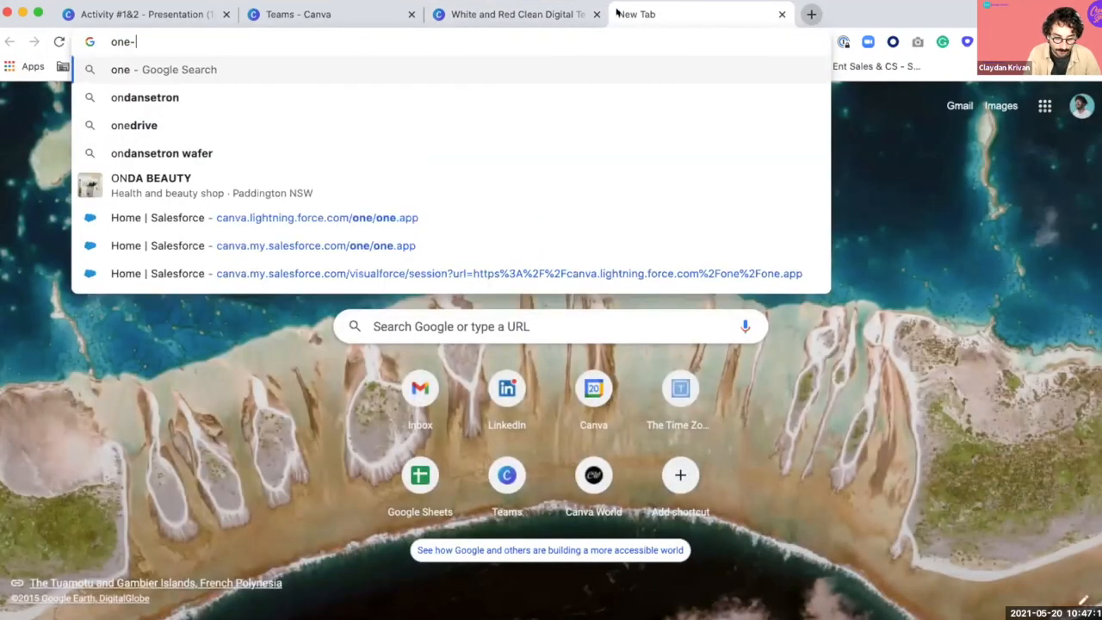
type("design use agr")
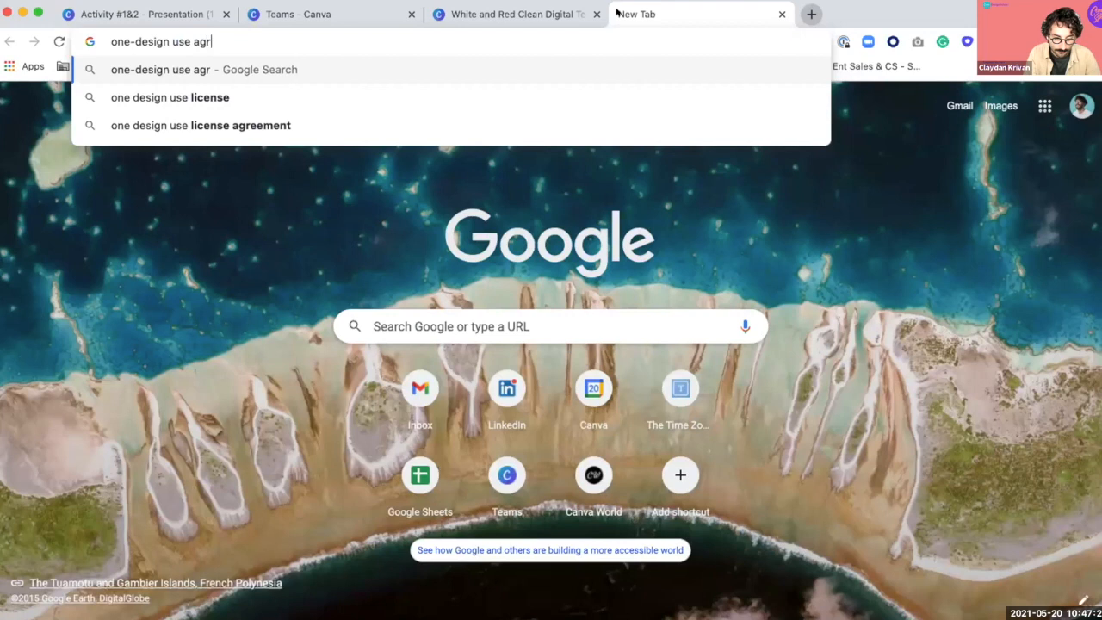
type("eement canva")
key("Return")
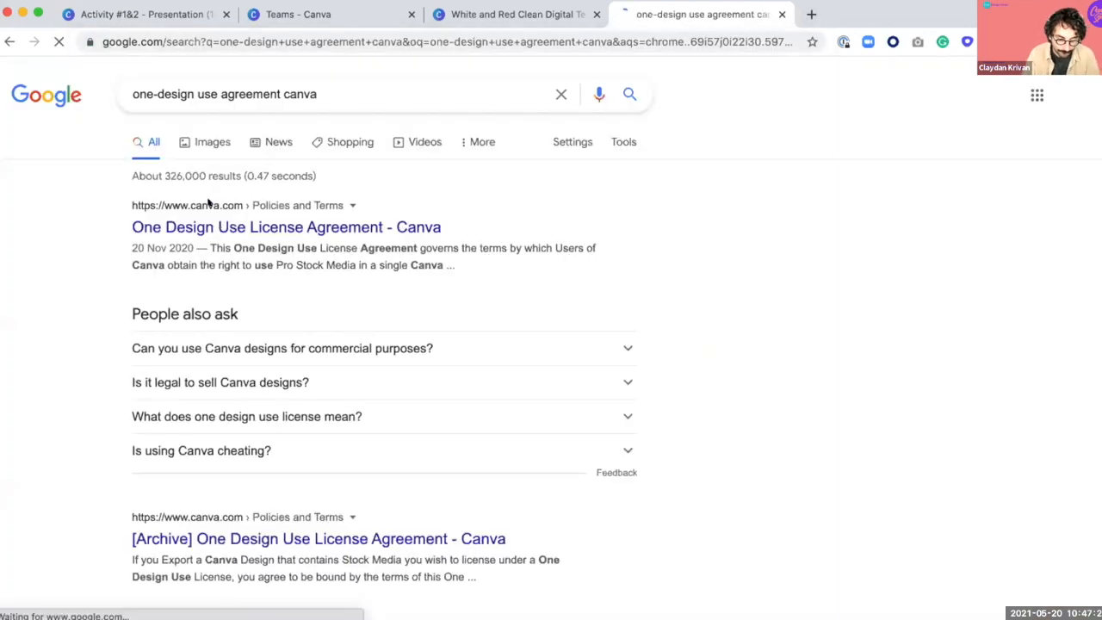
left_click(207, 202)
key("super+l")
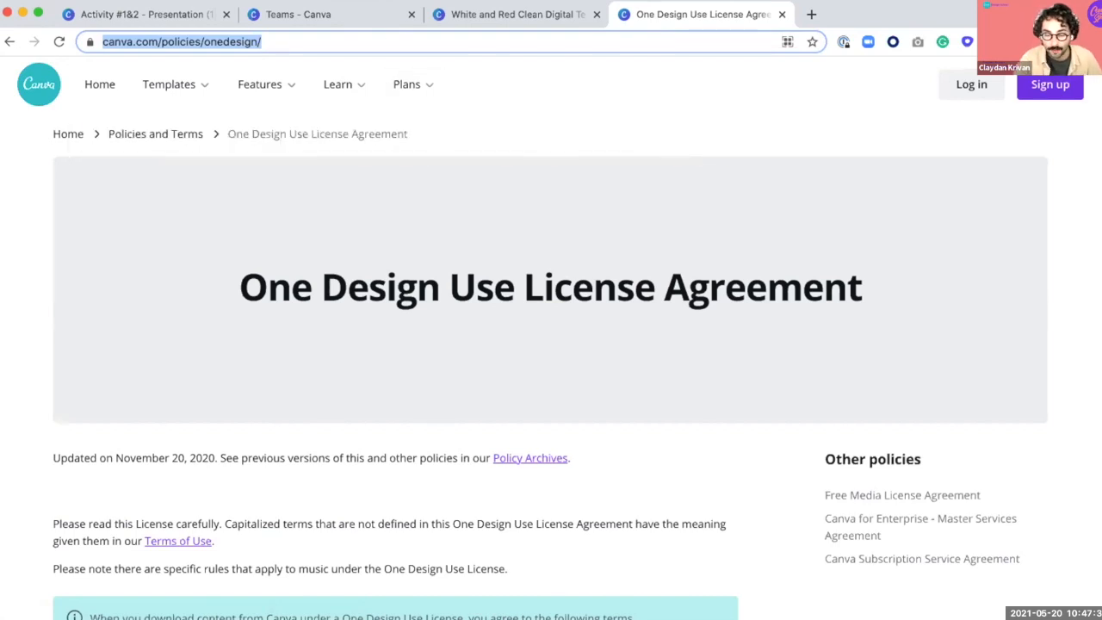
Step: Leave the licence page and show slides 2 and 3 of the Activity #1&2 presentation
left_click(495, 14)
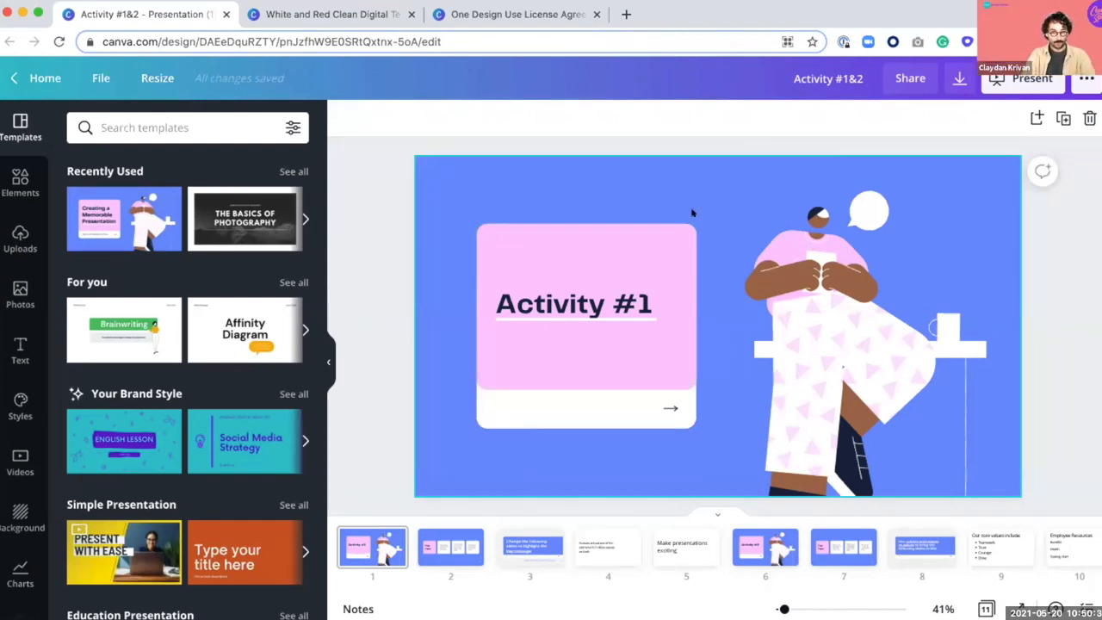
left_click(424, 549)
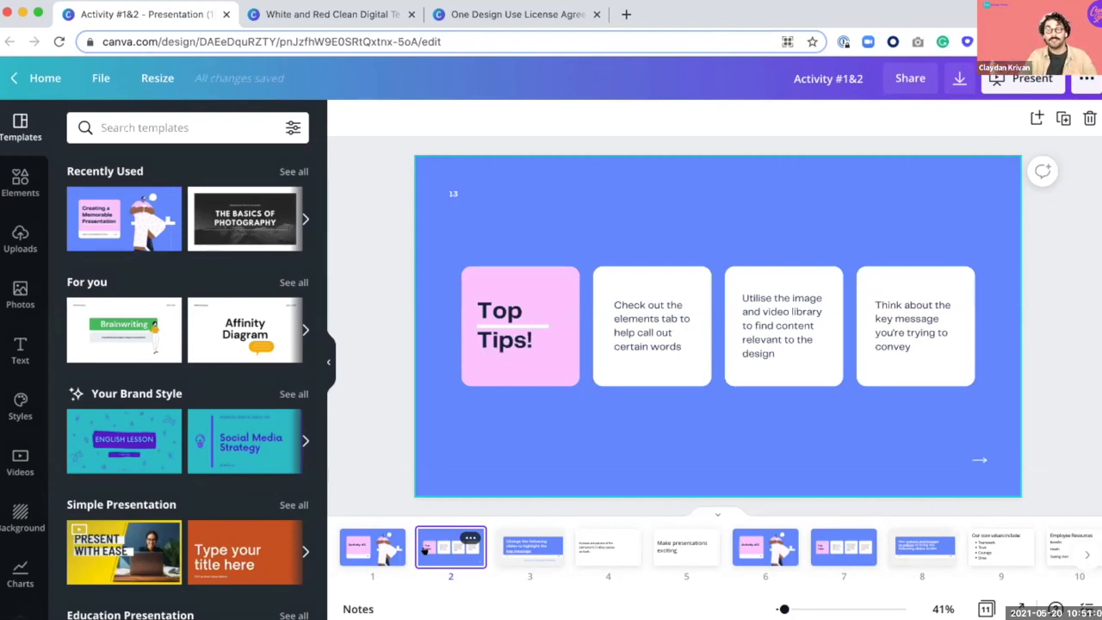
key("Right")
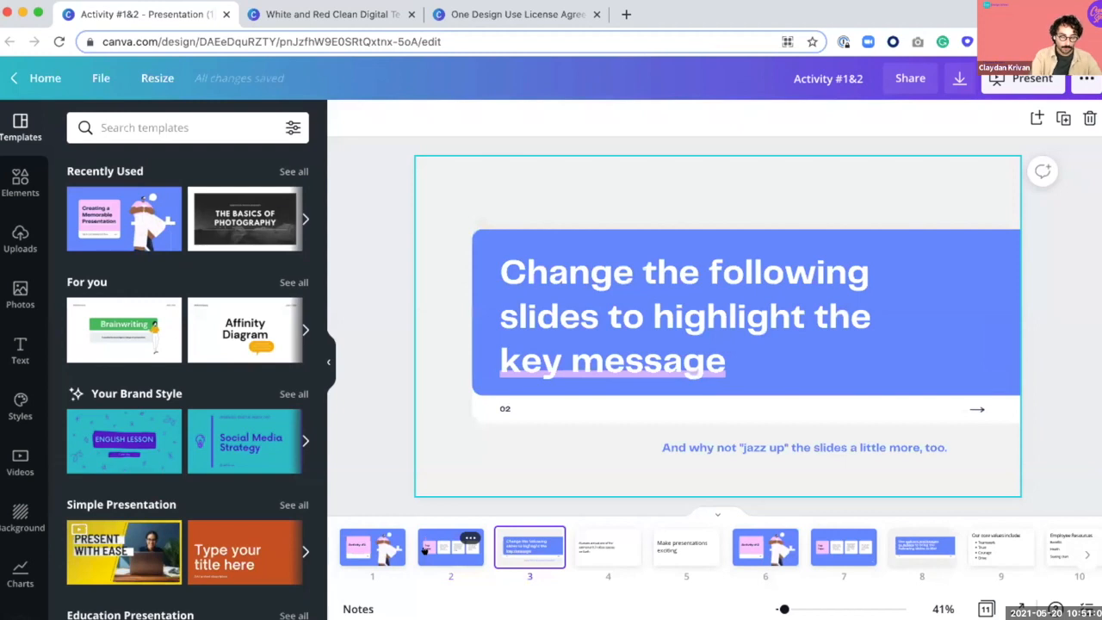
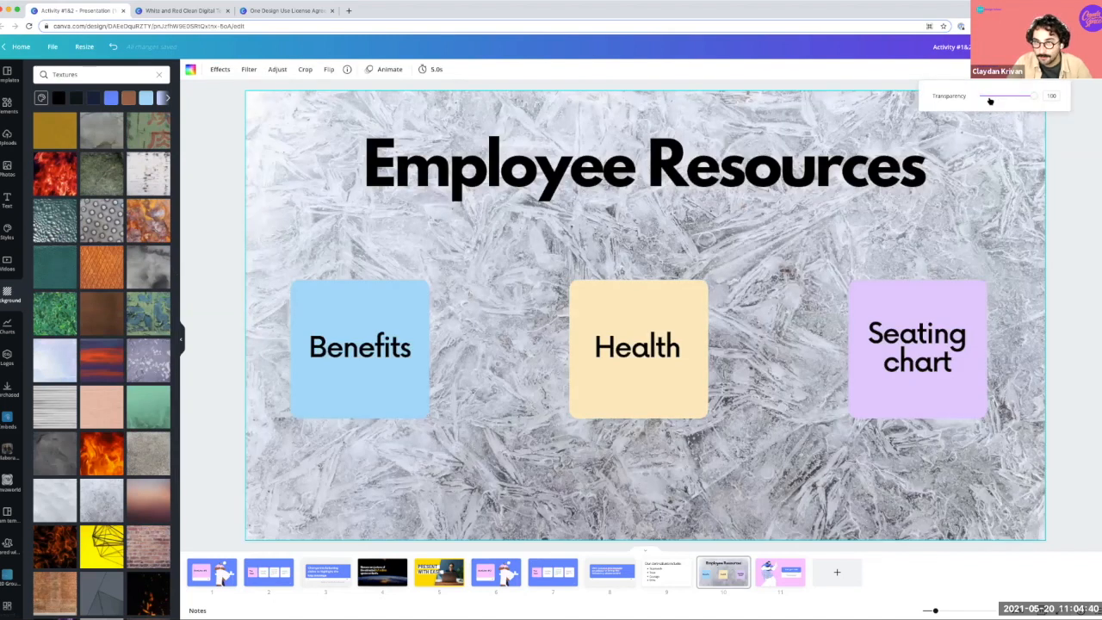
Step: Lower the transparency value of the grey icy texture background on the Employee Resources slide to make it faint, and deselect it
left_click(993, 98)
left_click_drag(992, 97, 989, 99)
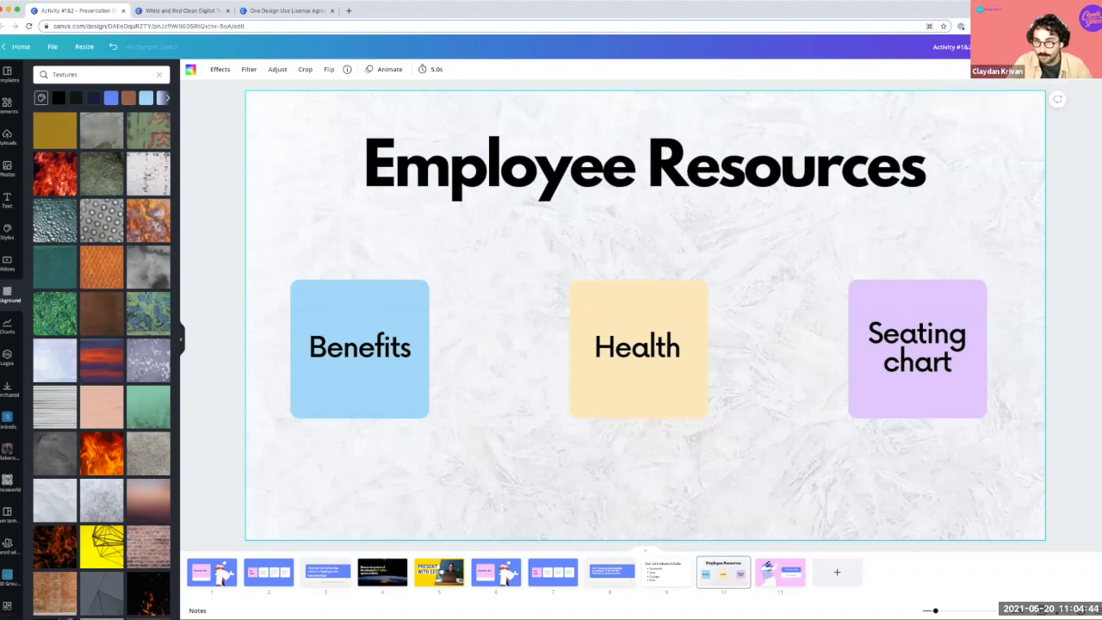
key("Escape")
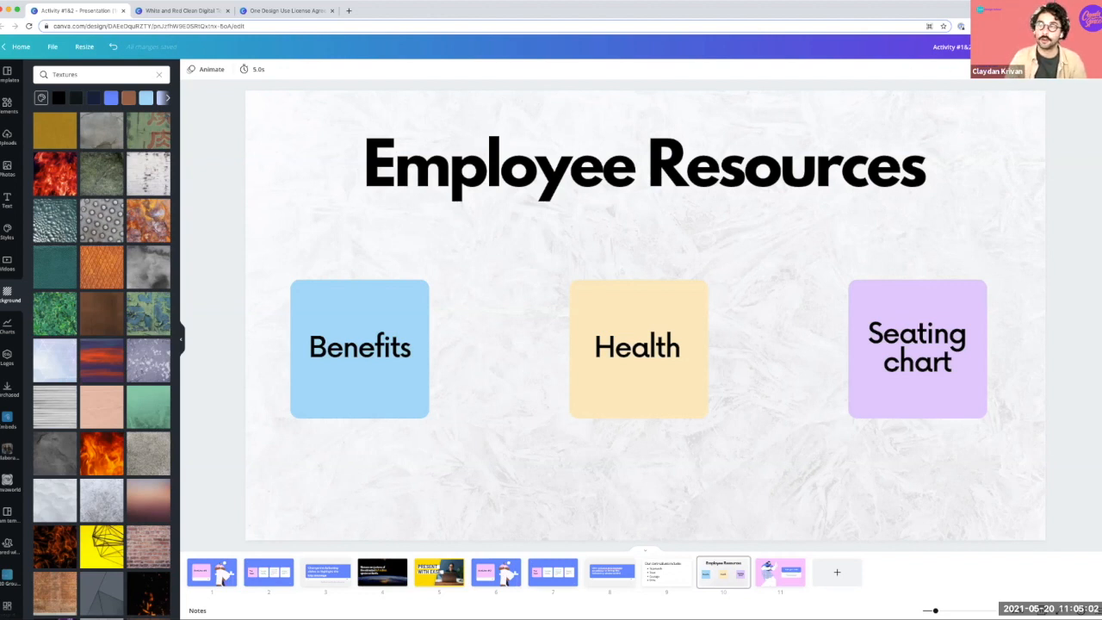
Step: Show the design's sharing permissions and the list of its further share and publish options
left_click(1003, 46)
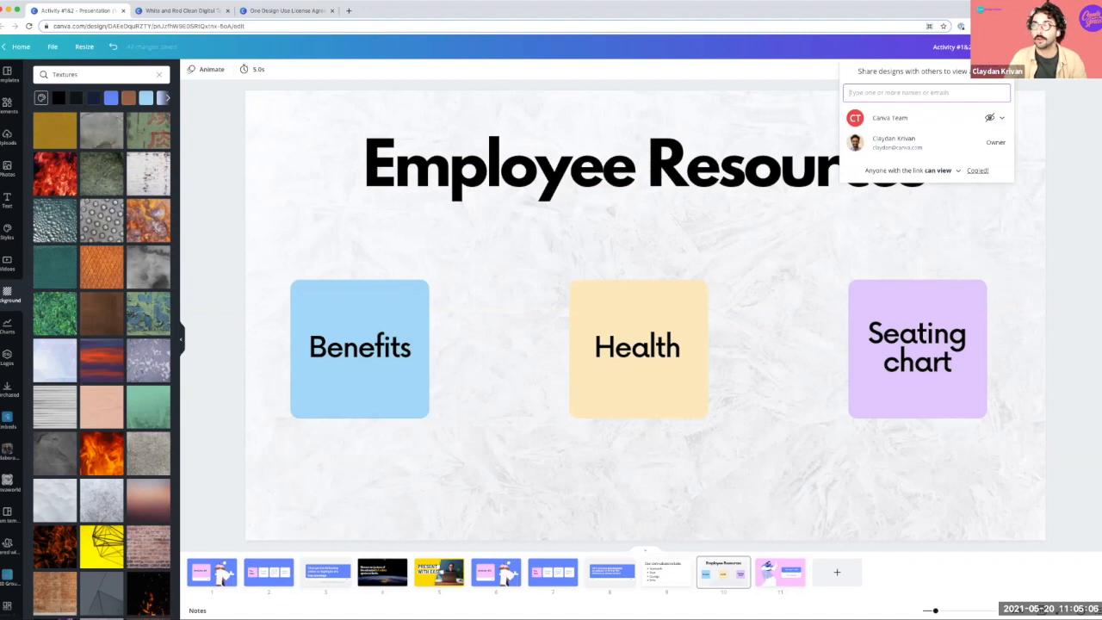
left_click(1041, 46)
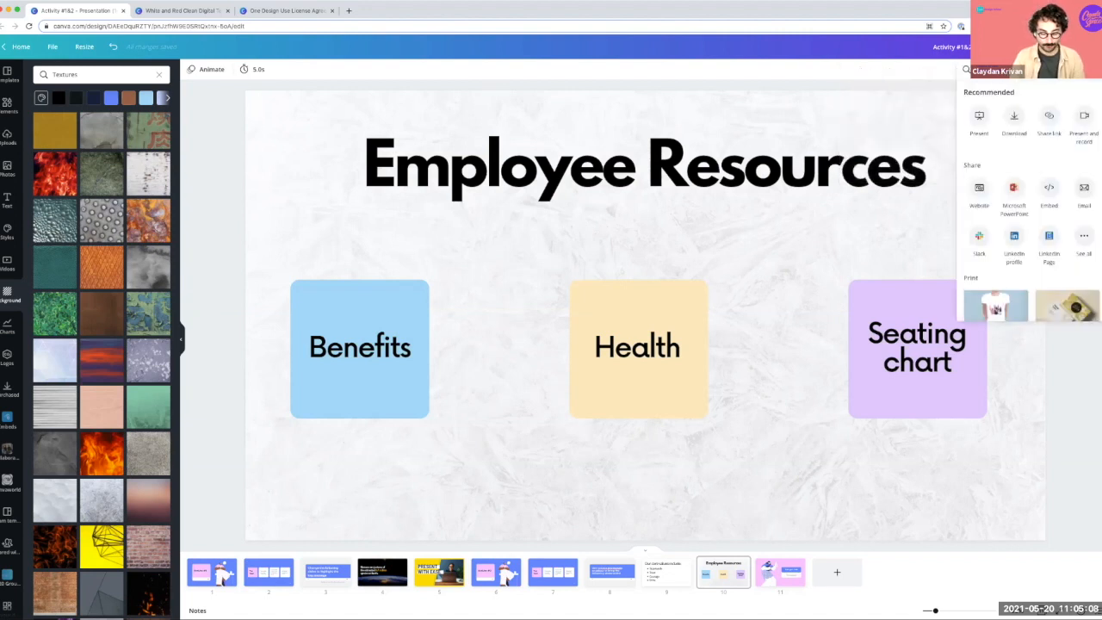
Step: Choose website publishing for the Activity #1&2 presentation, set its web style to Scrolling and open the website
key("Escape")
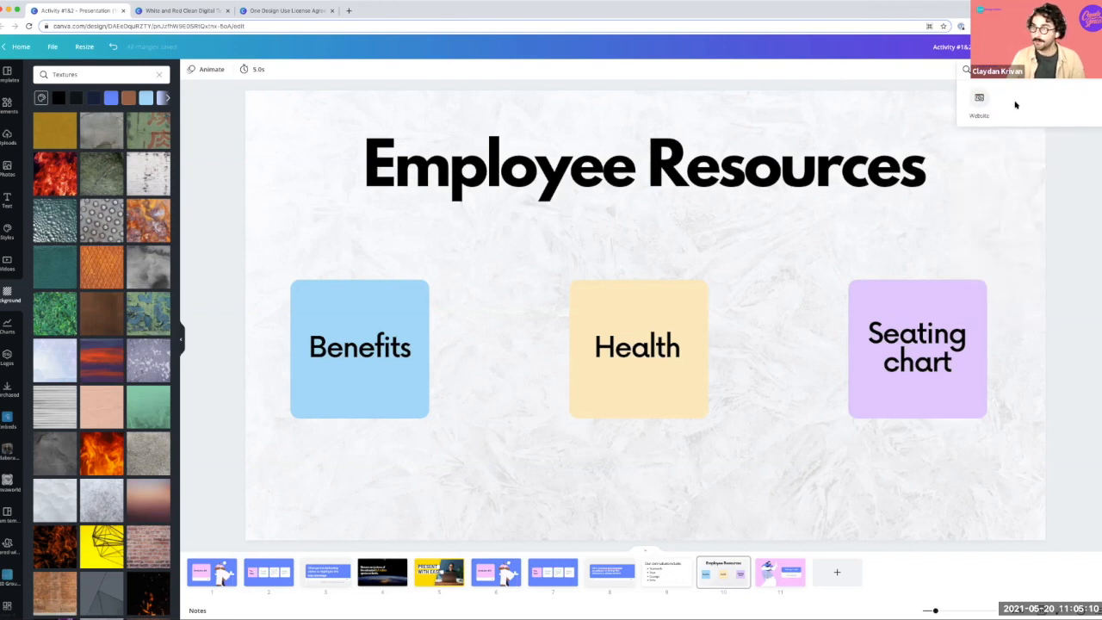
left_click(981, 105)
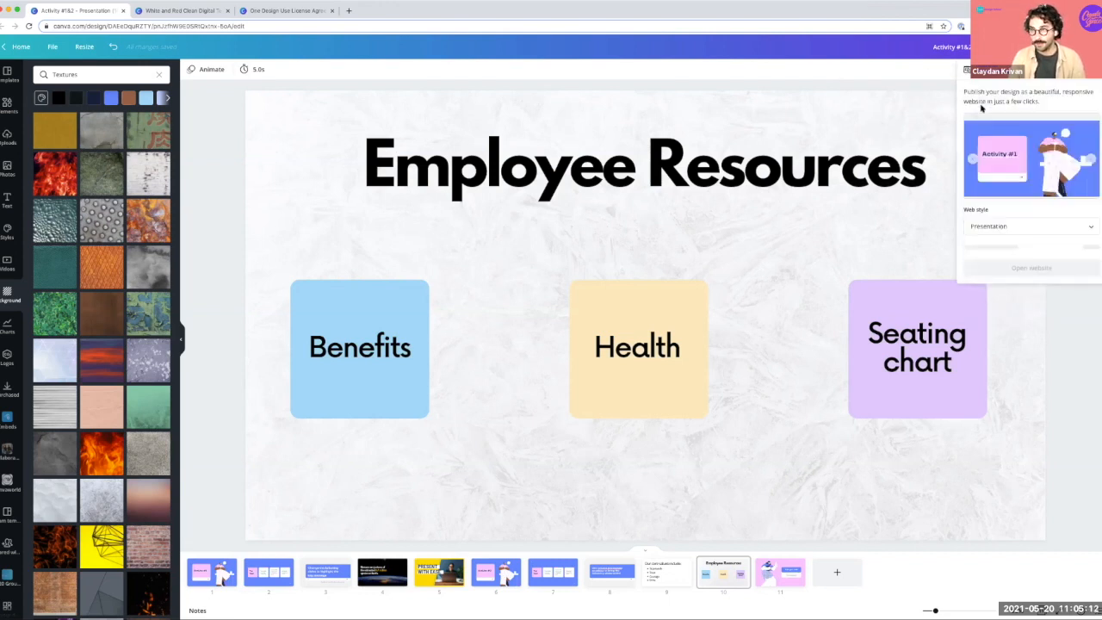
left_click(1047, 222)
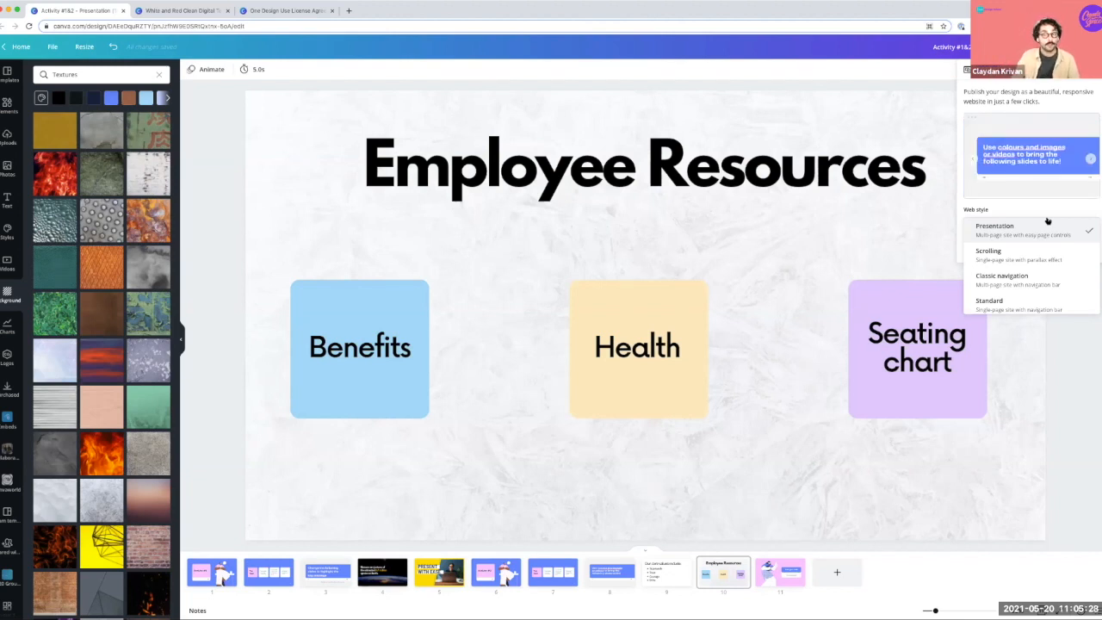
left_click(1011, 260)
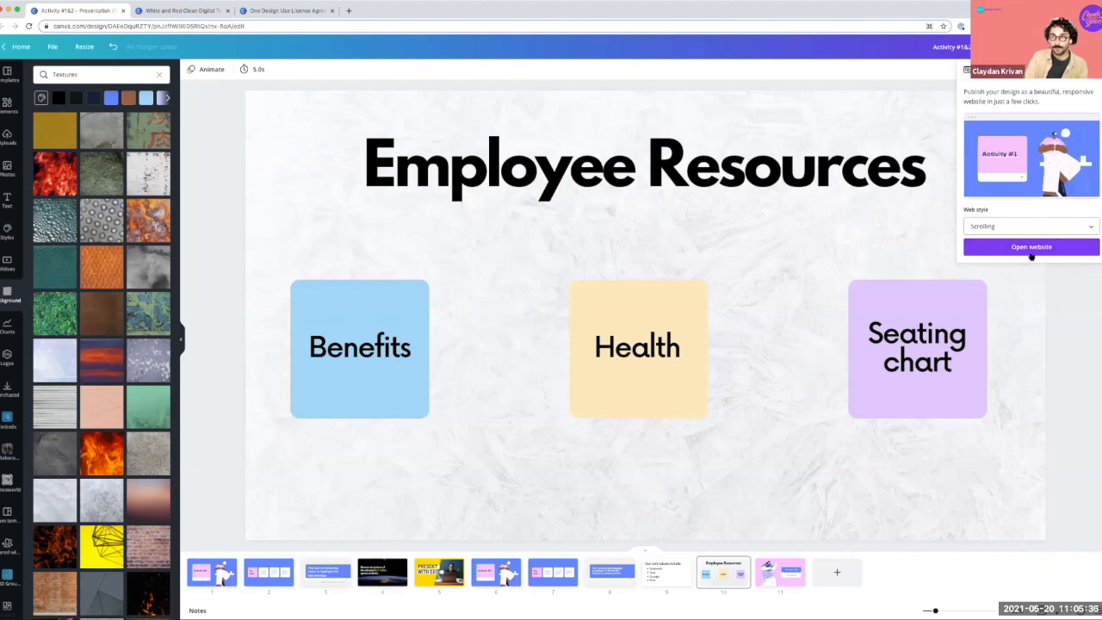
left_click(1030, 247)
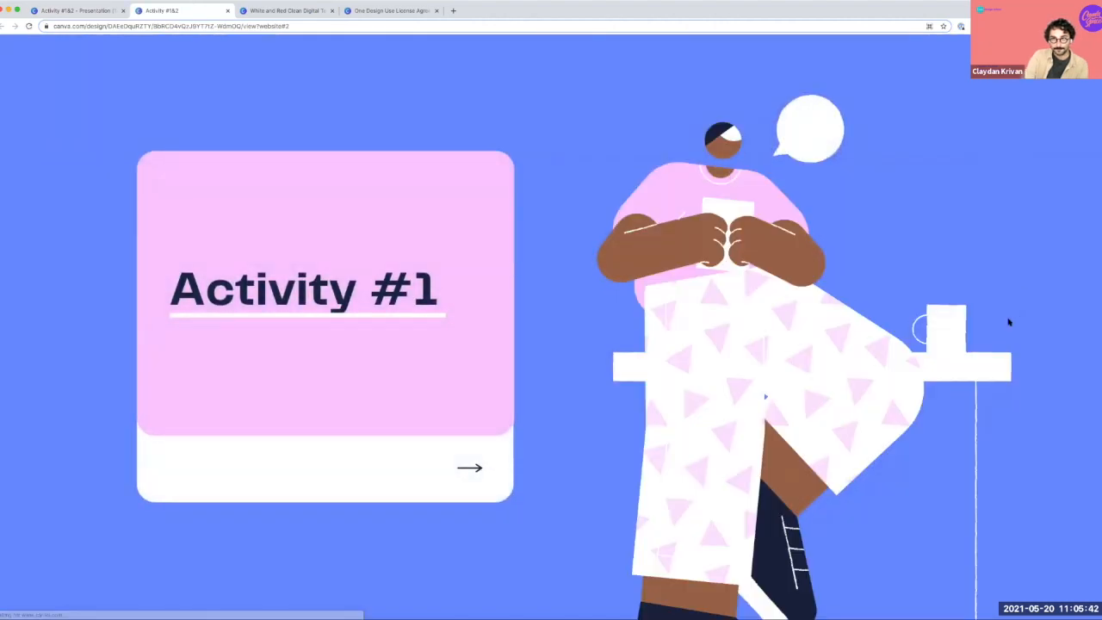
Step: Review the scrolling website from the Activity #1 page down to the Employee Resources page
scroll(1018, 319, "down", 2)
scroll(1008, 322, "down", 3)
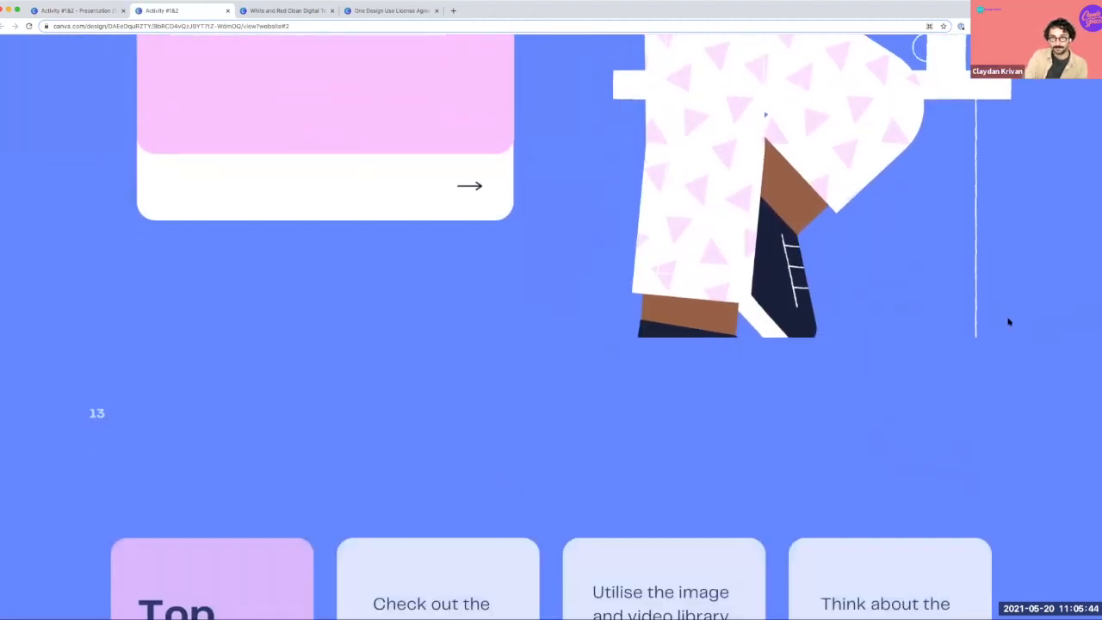
scroll(1009, 322, "down", 6)
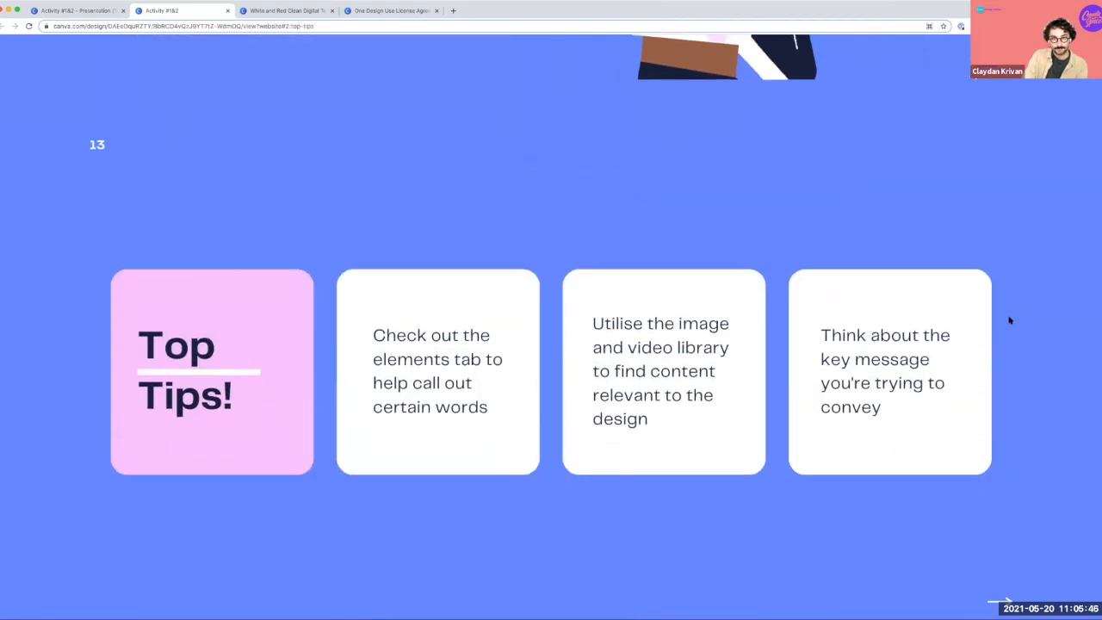
scroll(1009, 320, "down", 4)
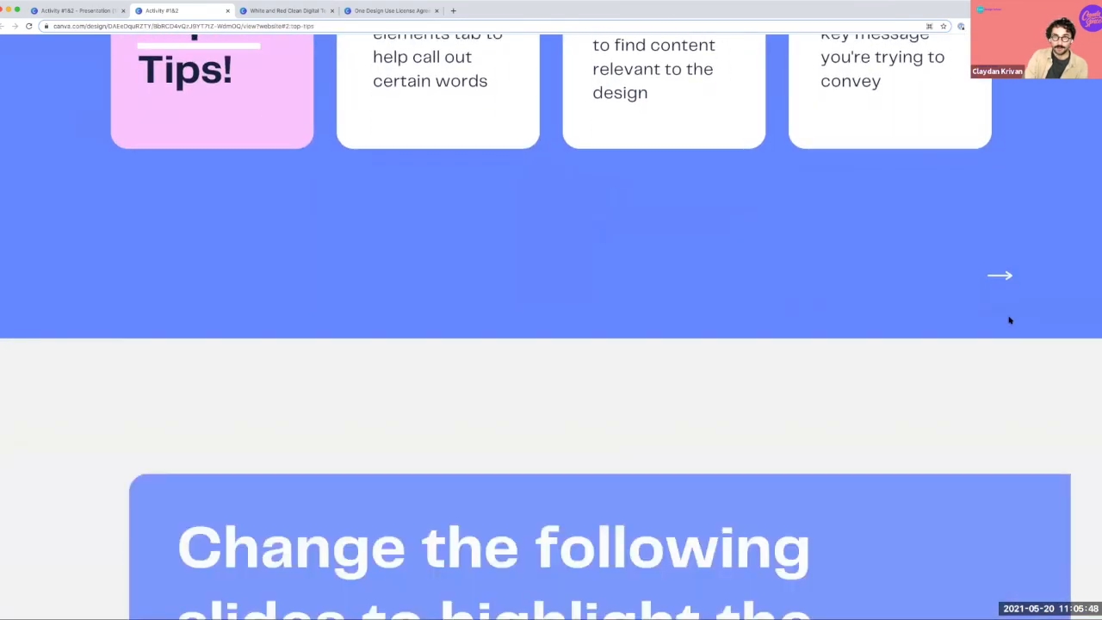
scroll(1008, 320, "down", 4)
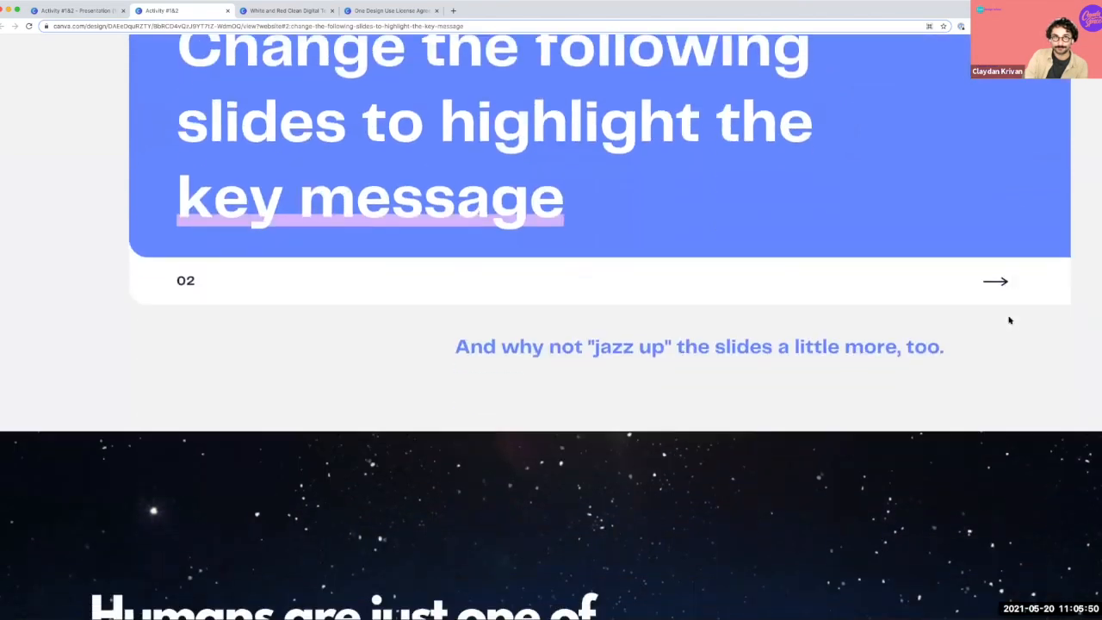
scroll(978, 329, "down", 2)
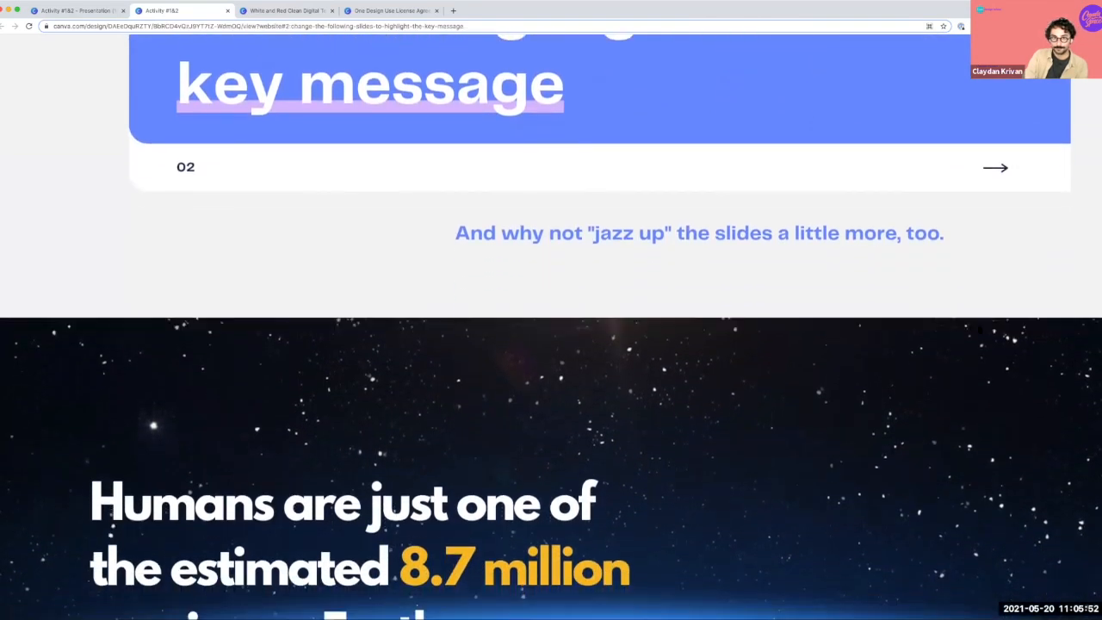
scroll(978, 329, "down", 2)
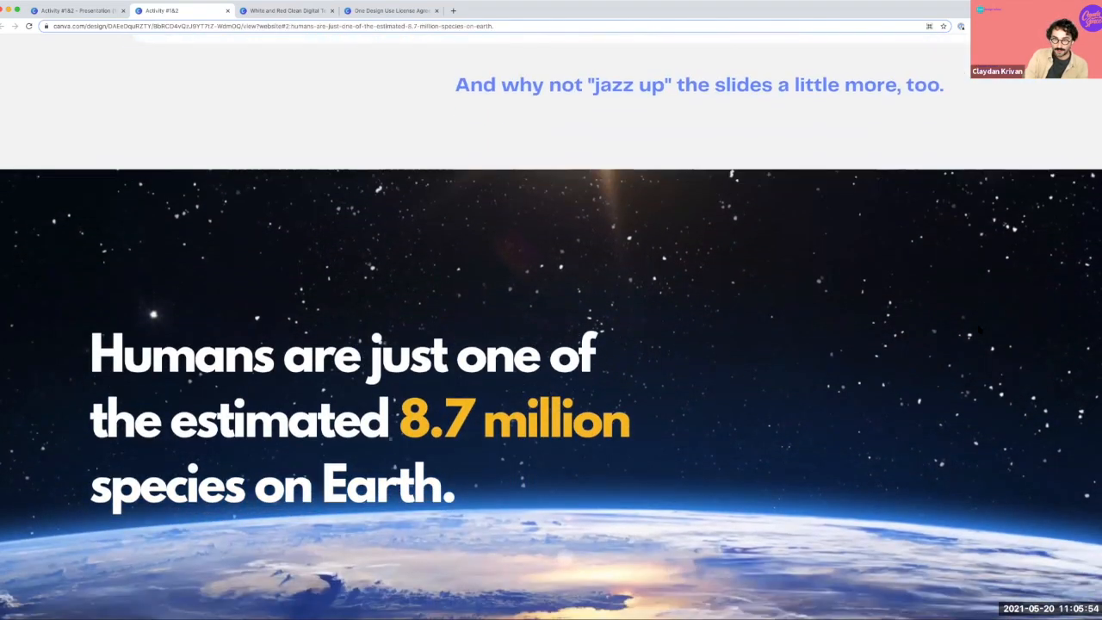
scroll(979, 330, "down", 10)
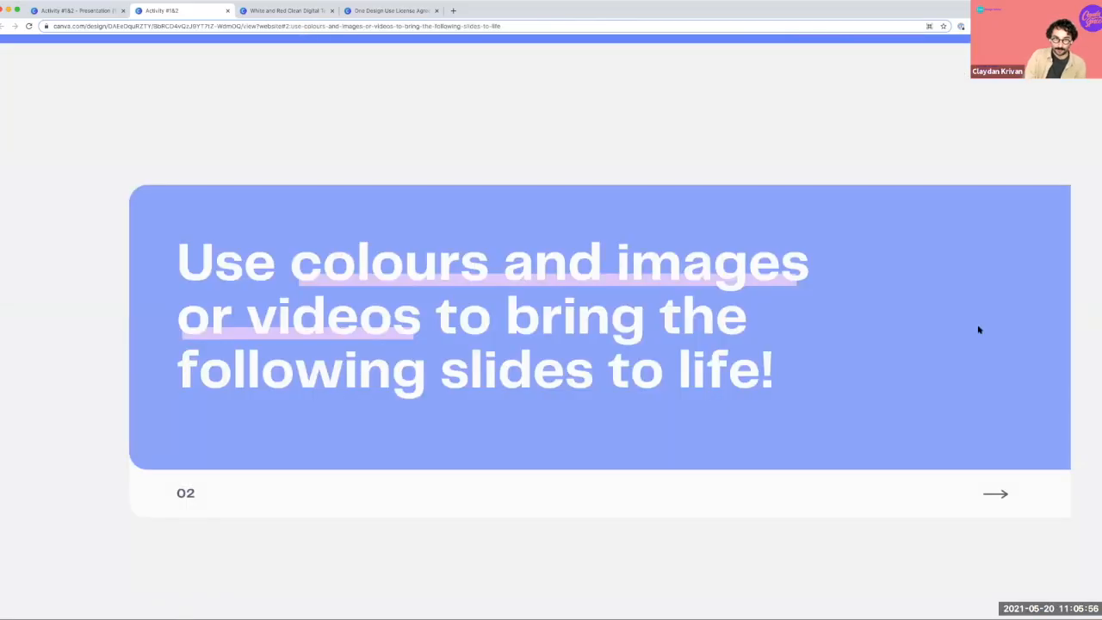
scroll(978, 330, "down", 3)
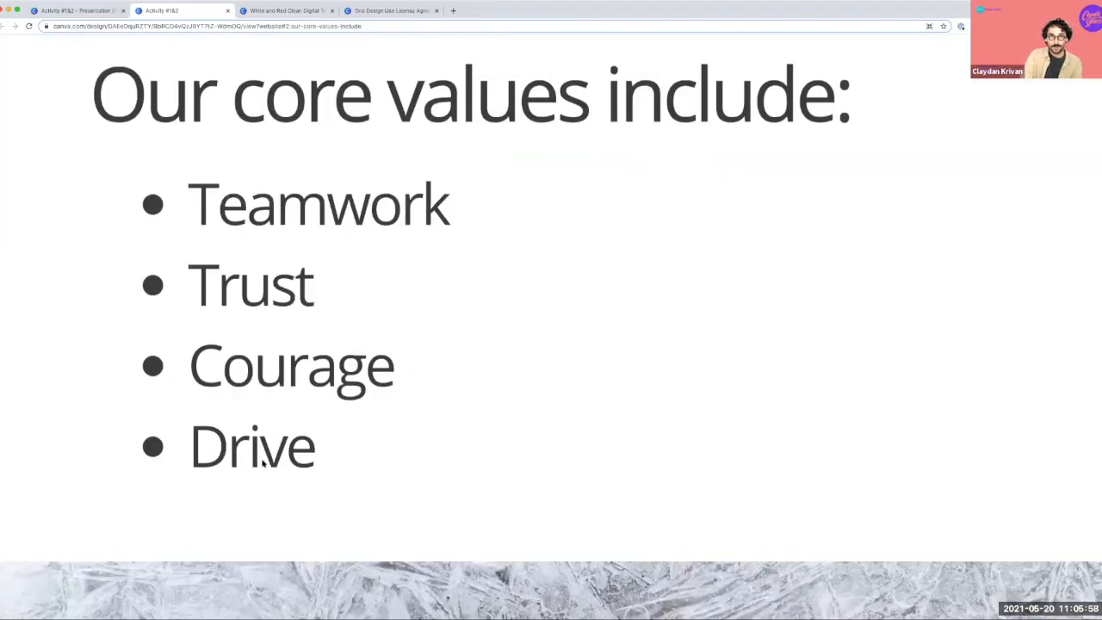
scroll(224, 377, "down", 3)
Step: Highlight the Benefits, Health and Seating chart labels on the website's Employee Resources page, and clear the selection
left_click_drag(130, 370, 233, 386)
scroll(591, 370, "up", 1)
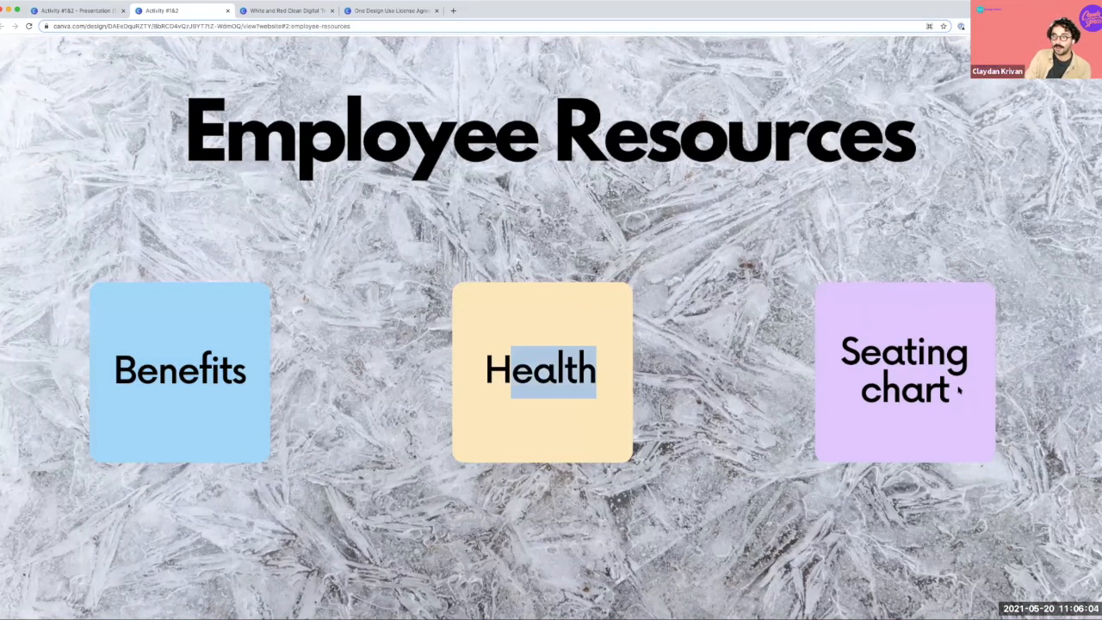
key("super+a")
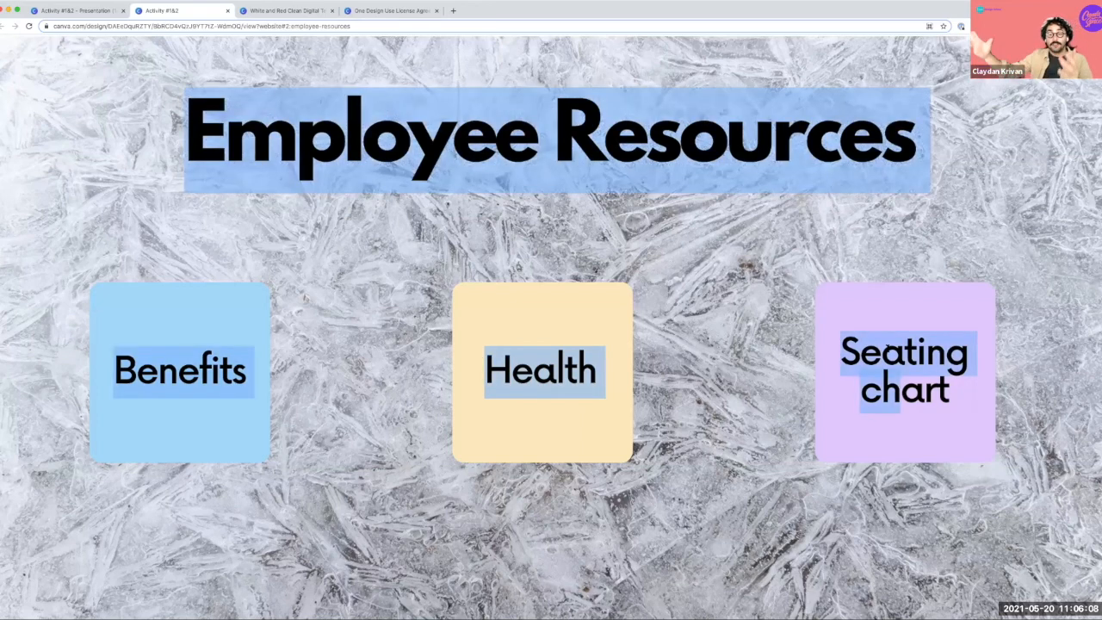
left_click(887, 349)
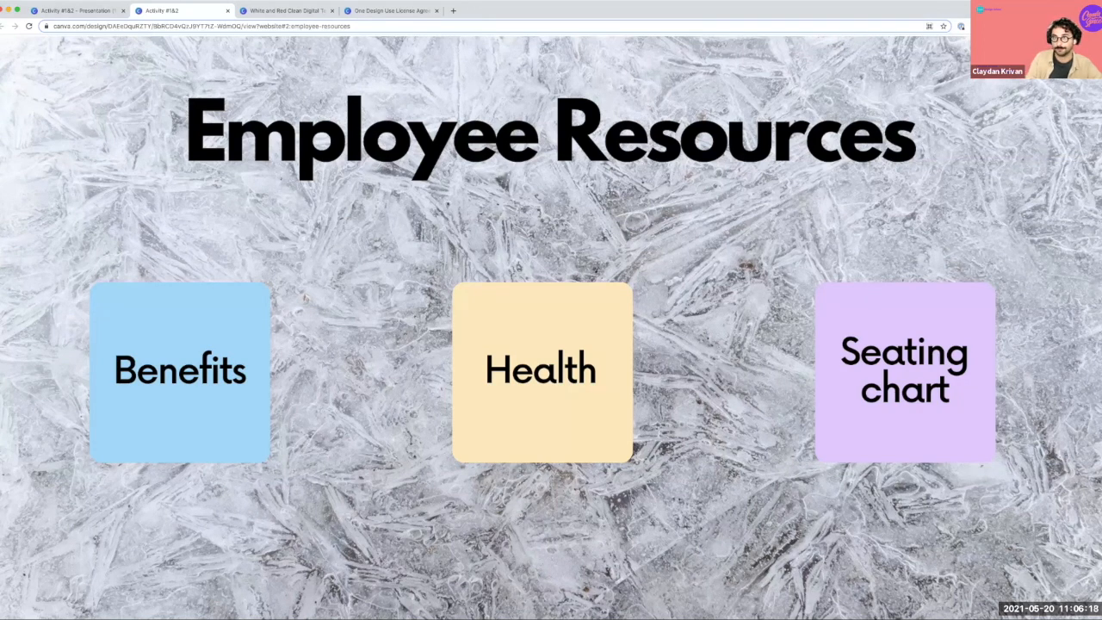
key("ctrl+shift+Tab")
type("www.google.com")
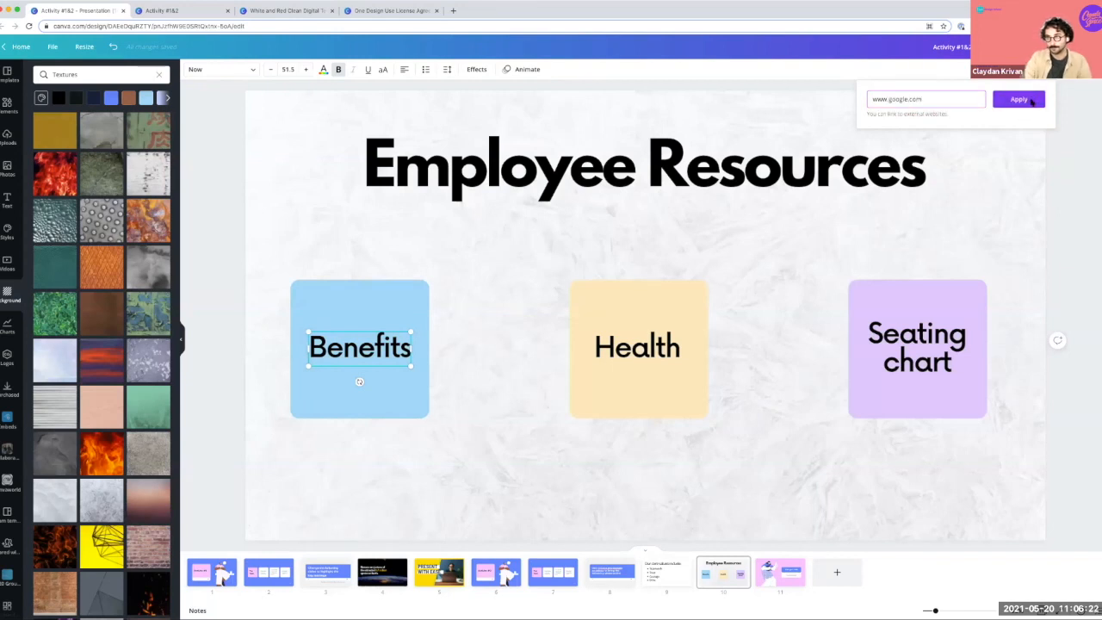
left_click(1019, 99)
left_click(502, 373)
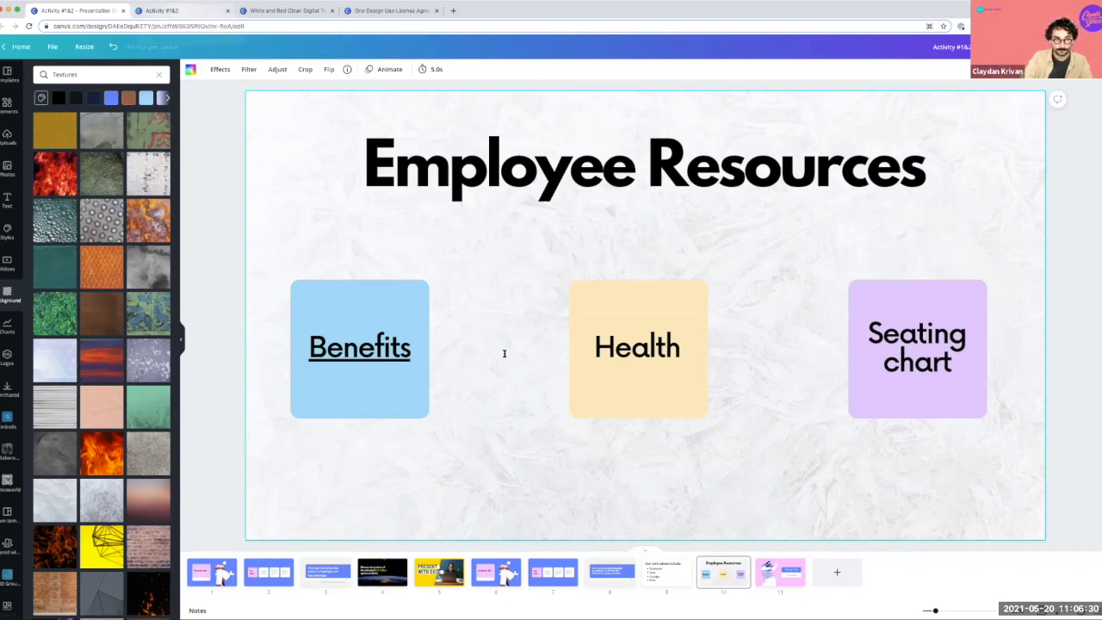
Step: Test the Benefits link on the published website's Employee Resources page and close the Google page it opens
key("ctrl+Tab")
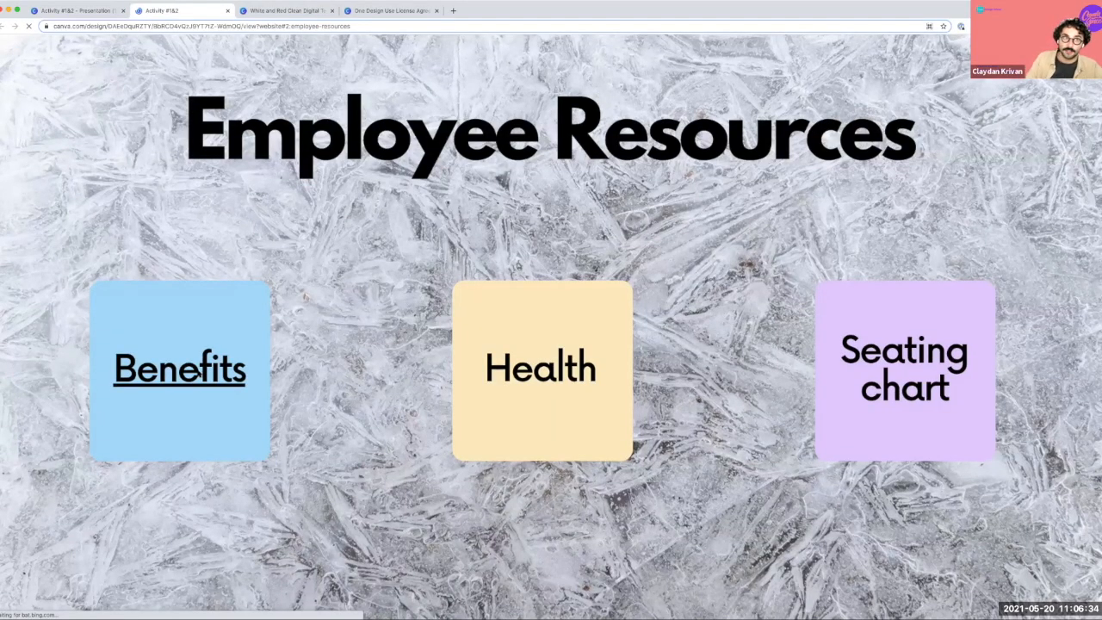
left_click(200, 375)
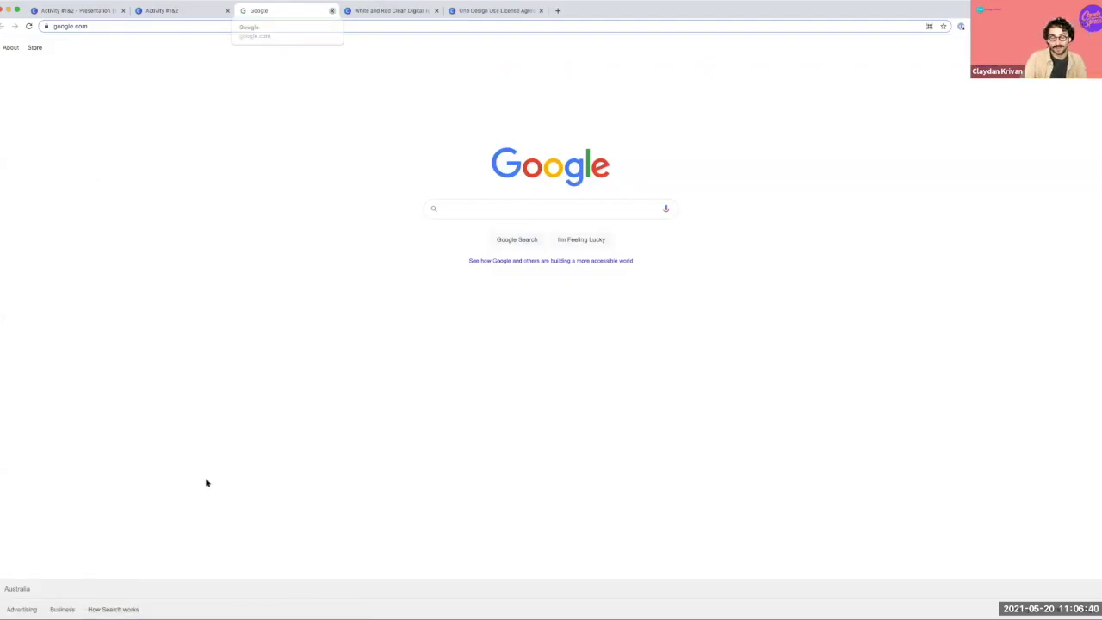
key("super+w")
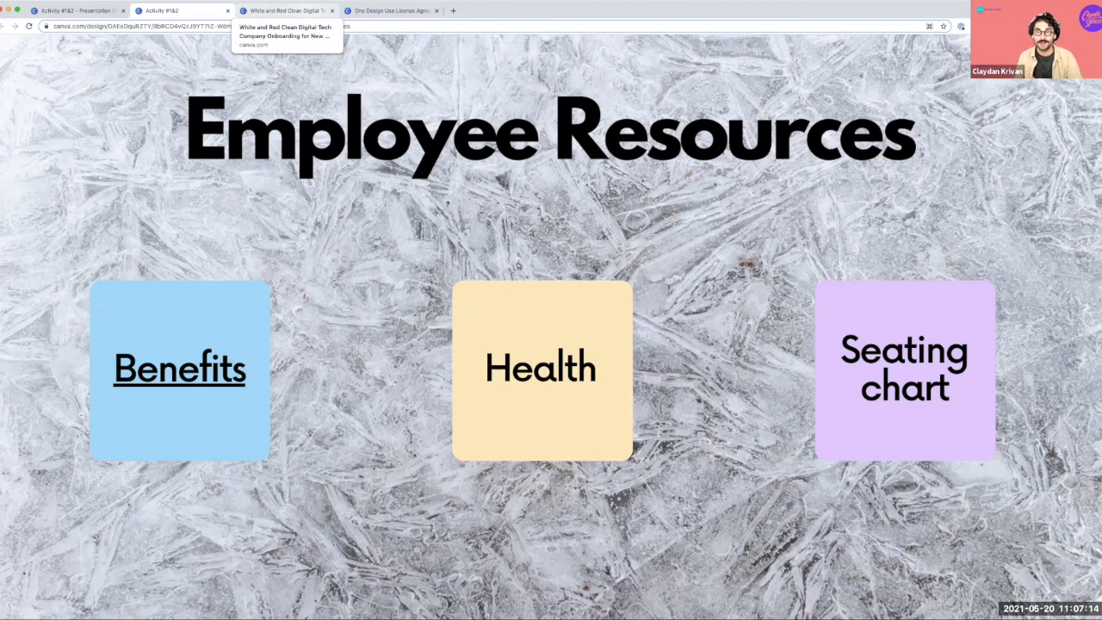
Step: Switch to the White and Red onboarding presentation, show its Meet the Groups slide, and show the link access choices in its sharing settings
left_click(284, 11)
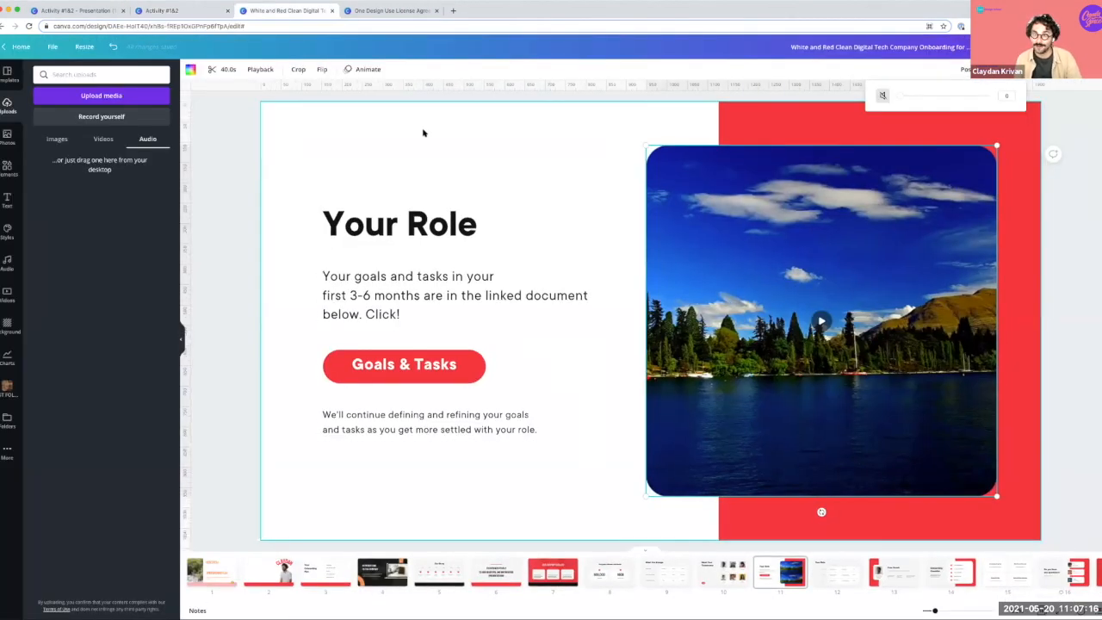
left_click(422, 132)
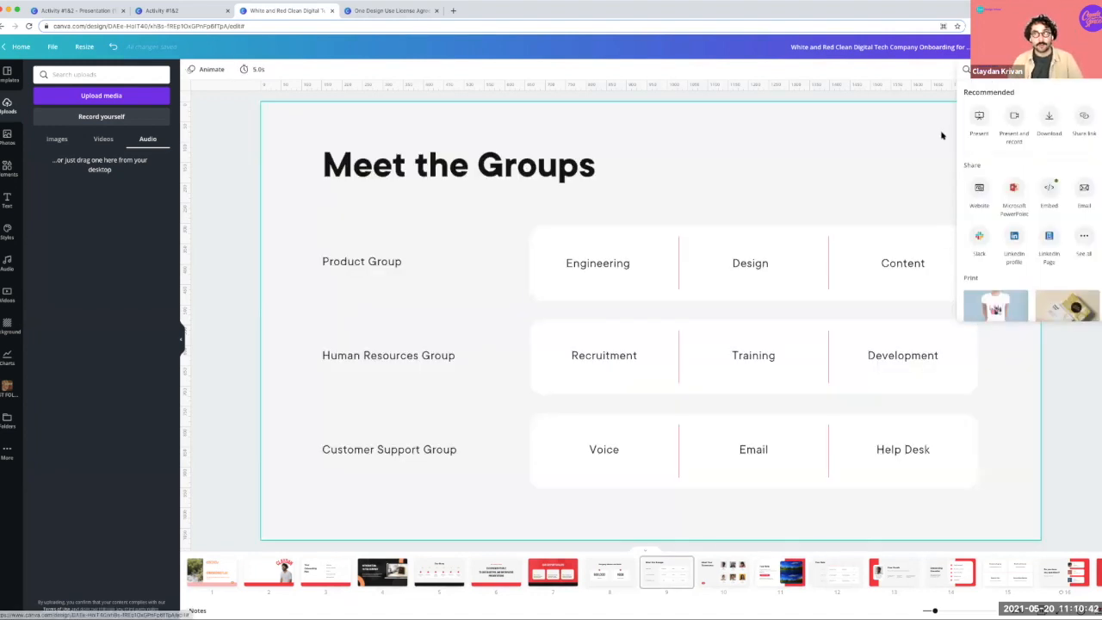
left_click(925, 164)
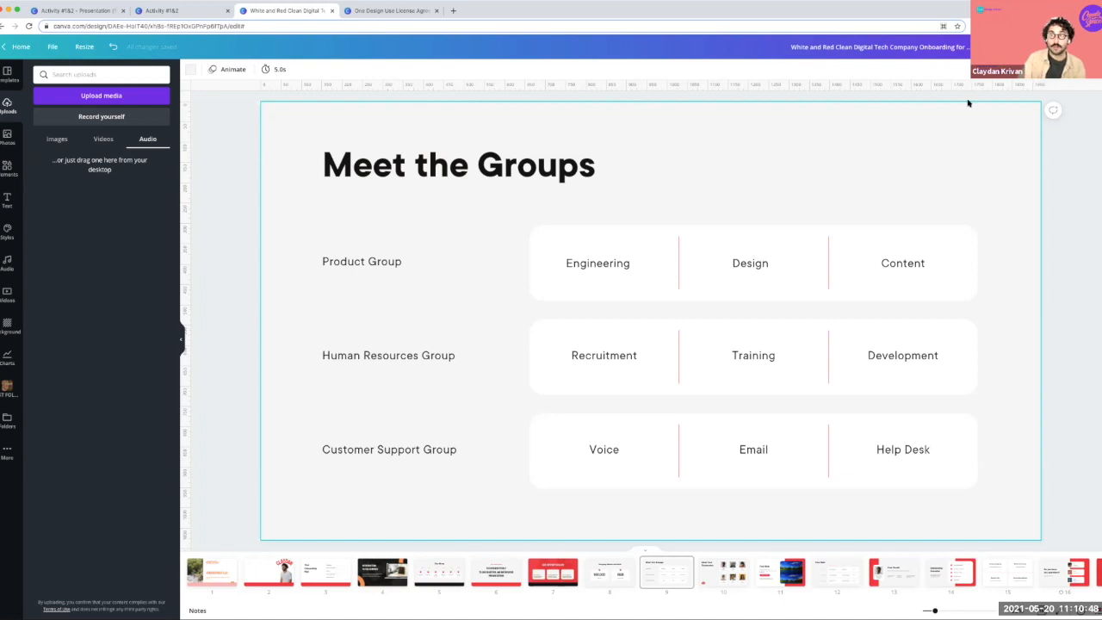
left_click(990, 46)
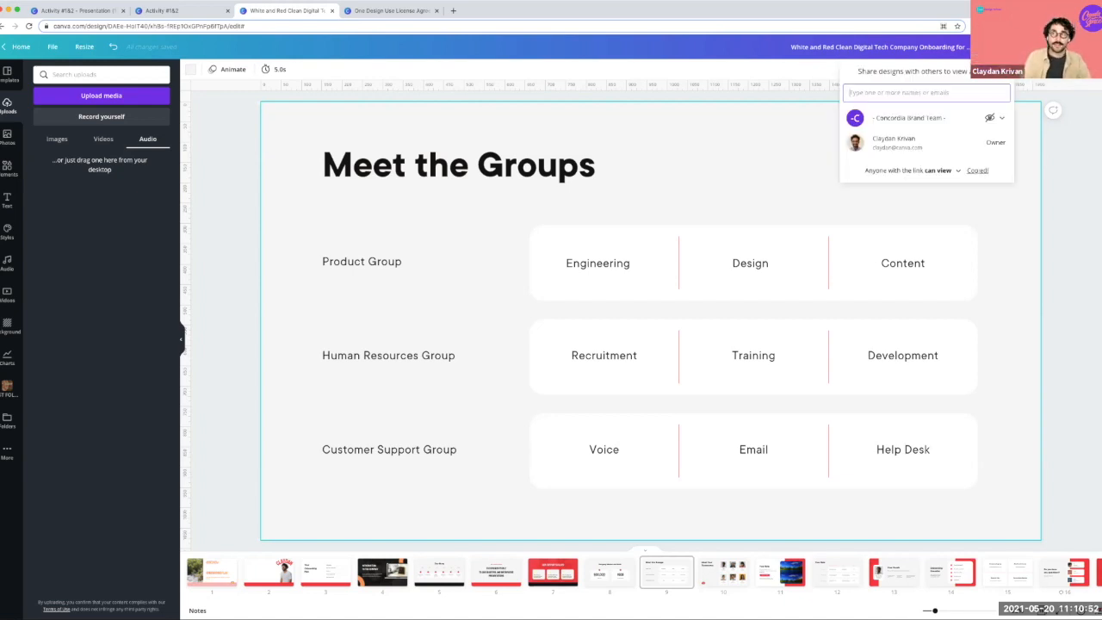
left_click(941, 174)
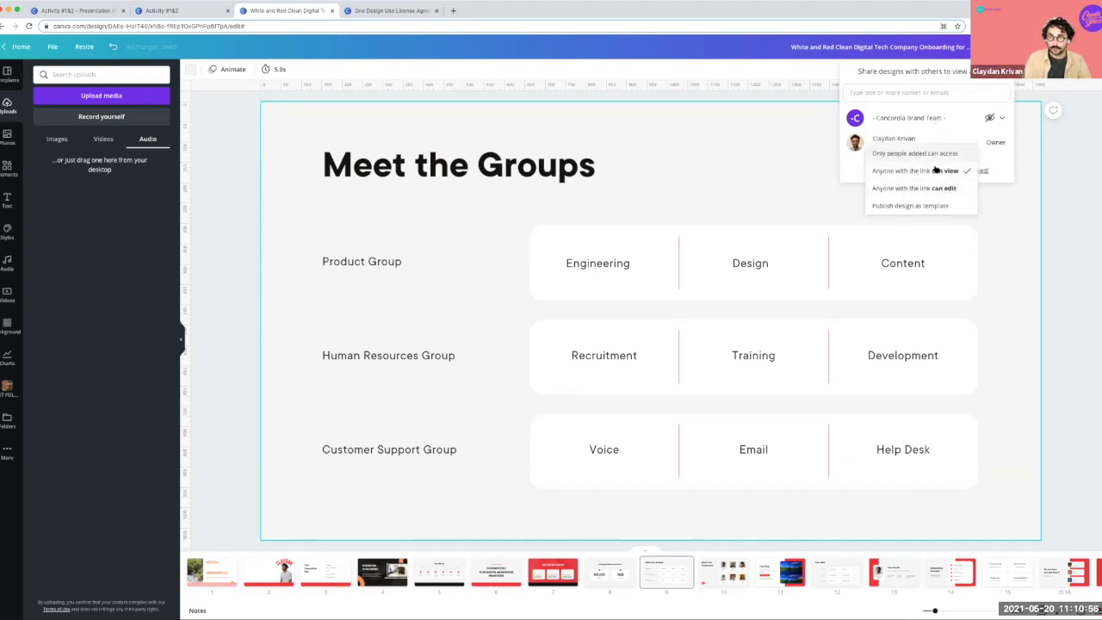